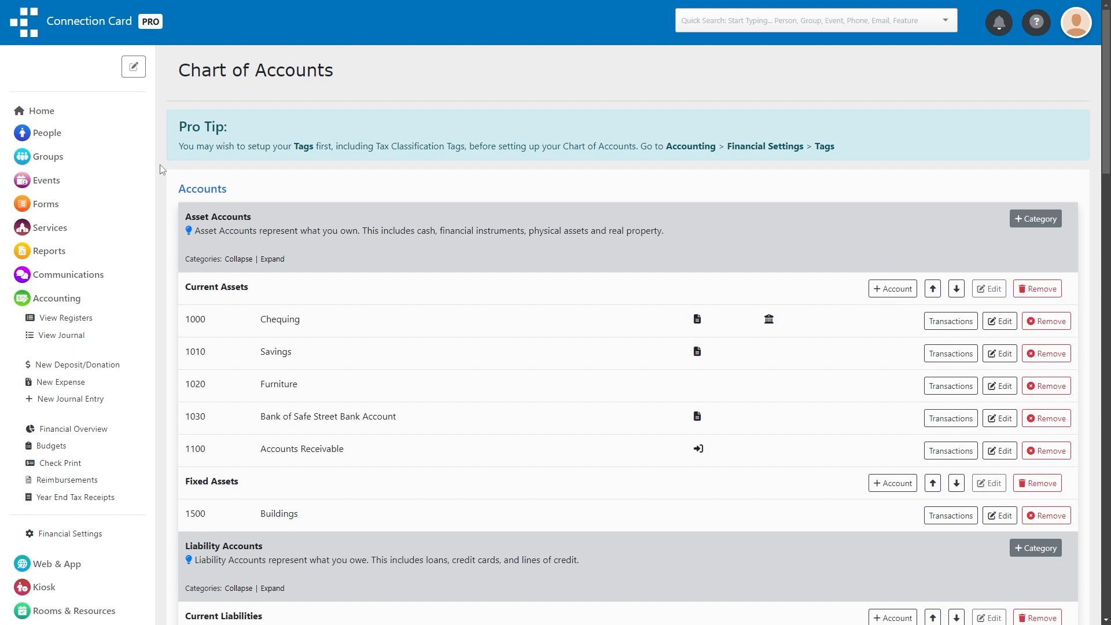
# Step: Review the asset, liability, equity, income and expense accounts in the chart of accounts
pyautogui.scroll(-6, 161, 169)
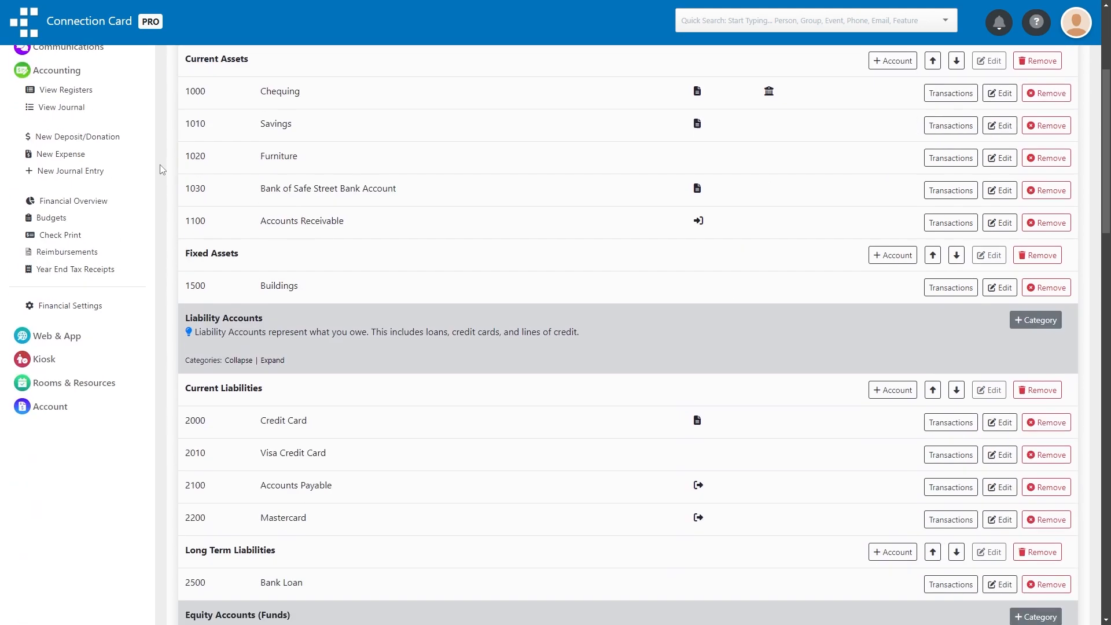
pyautogui.scroll(-8, 161, 169)
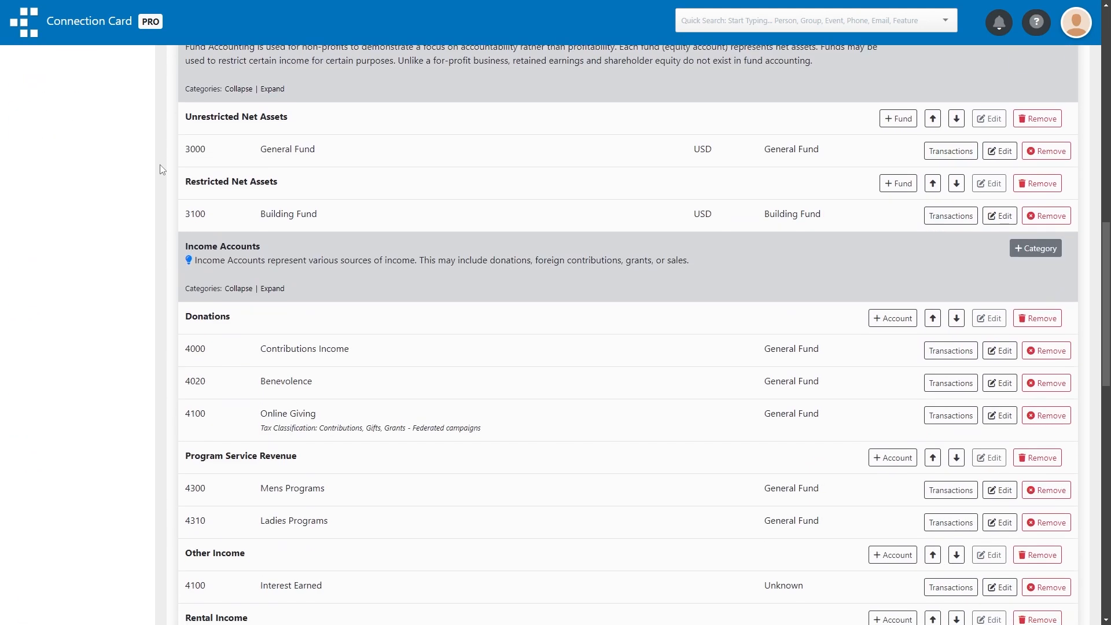
pyautogui.scroll(-8, 161, 169)
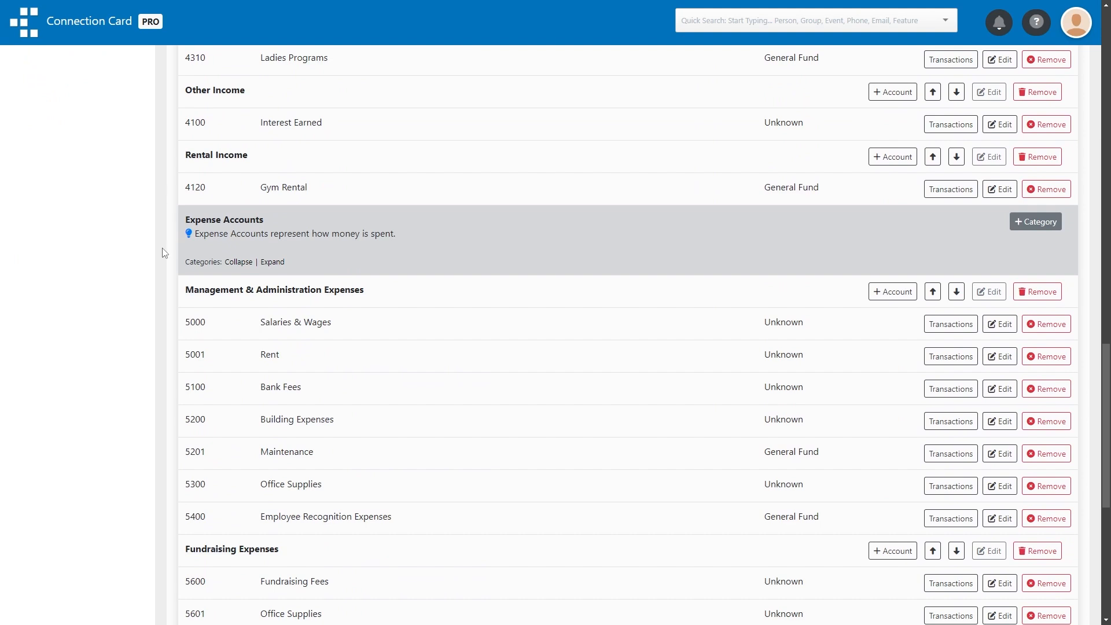
pyautogui.scroll(11, 163, 253)
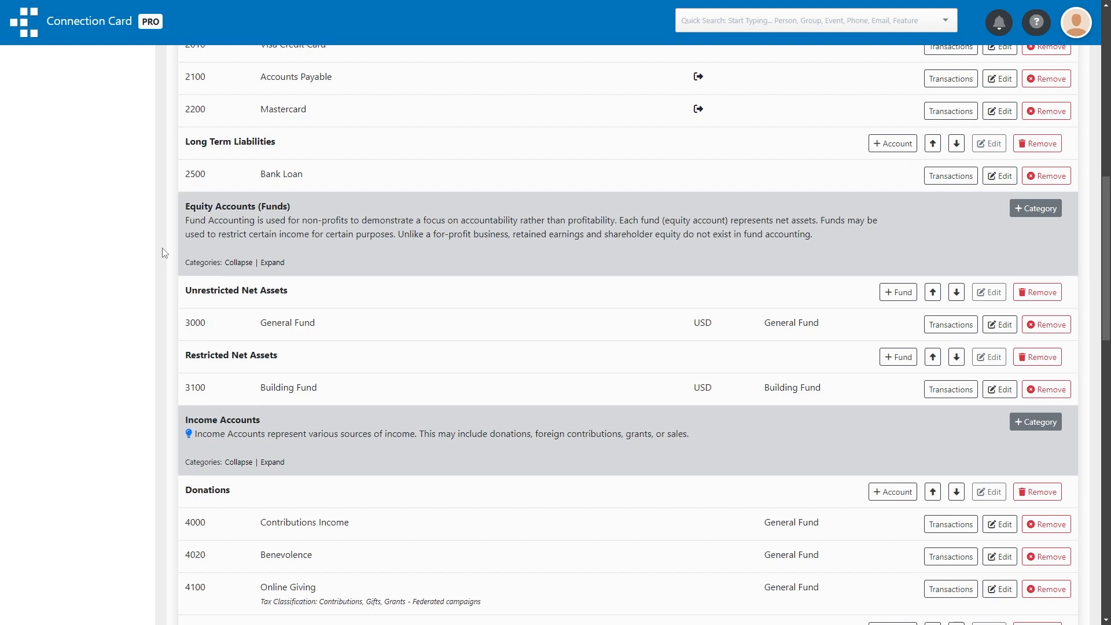
pyautogui.scroll(10, 173, 253)
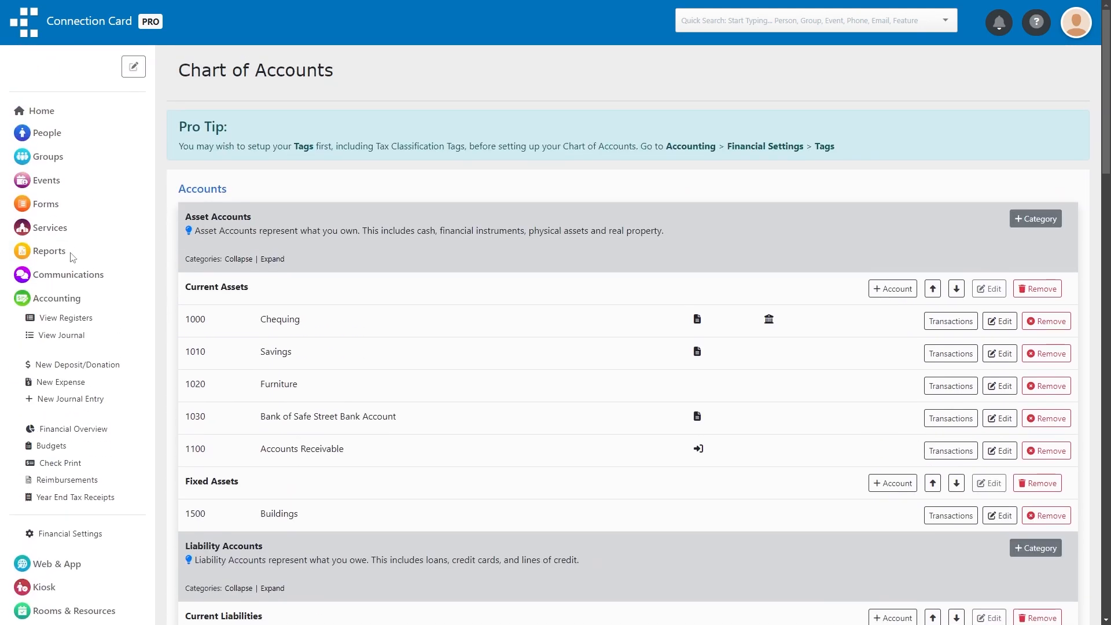
# Step: Open the financial reports page and choose Income Statement as the report type
pyautogui.click(58, 256)
pyautogui.click(96, 309)
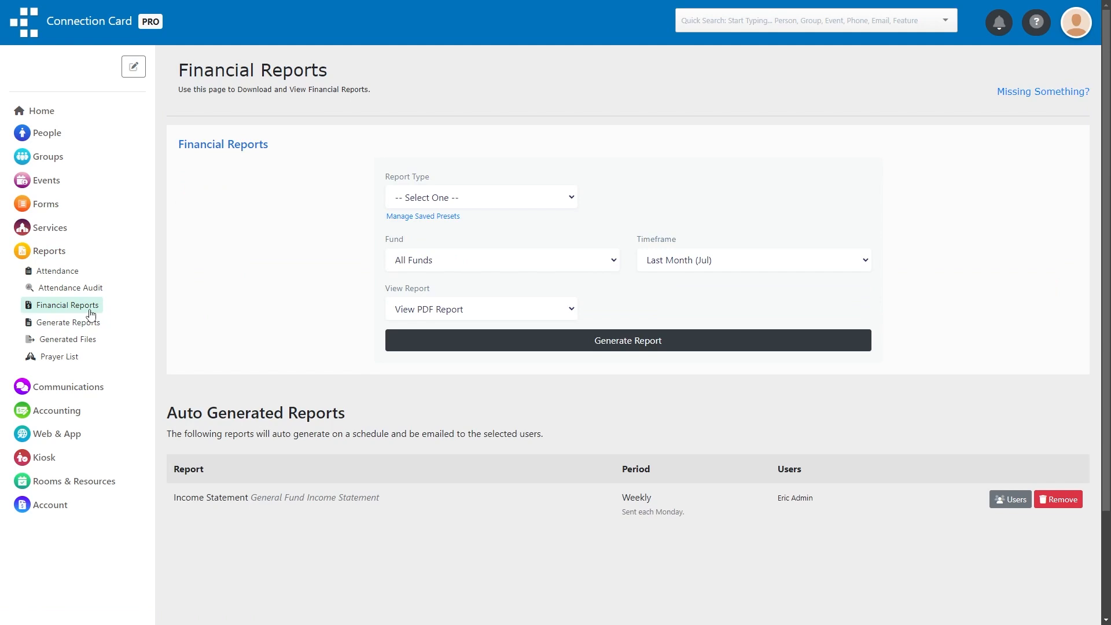
pyautogui.click(493, 197)
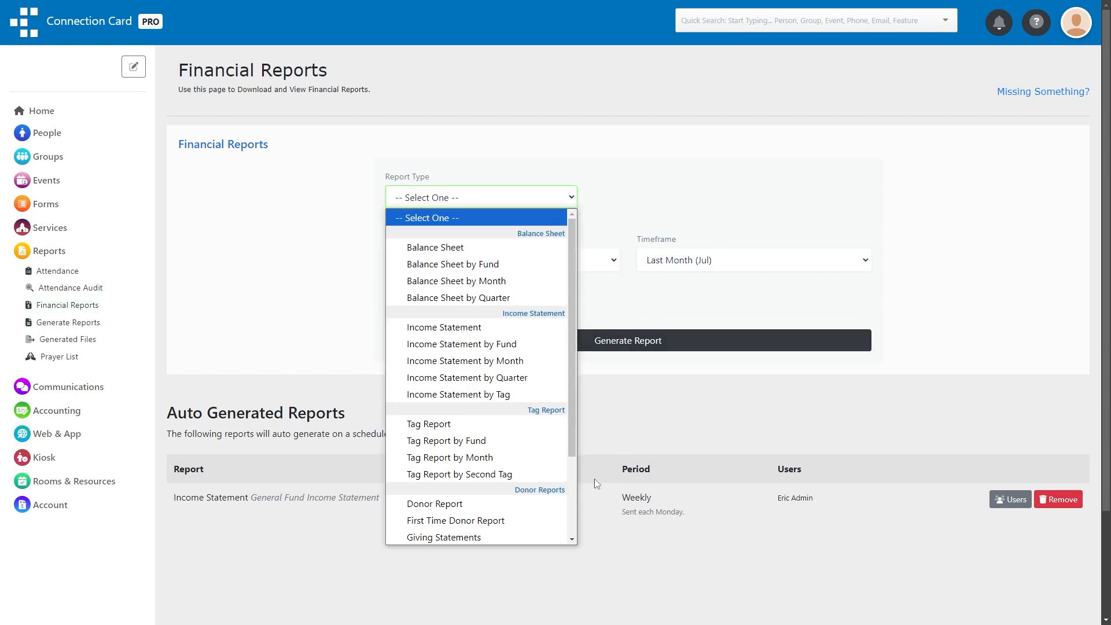
pyautogui.scroll(-2, 564, 484)
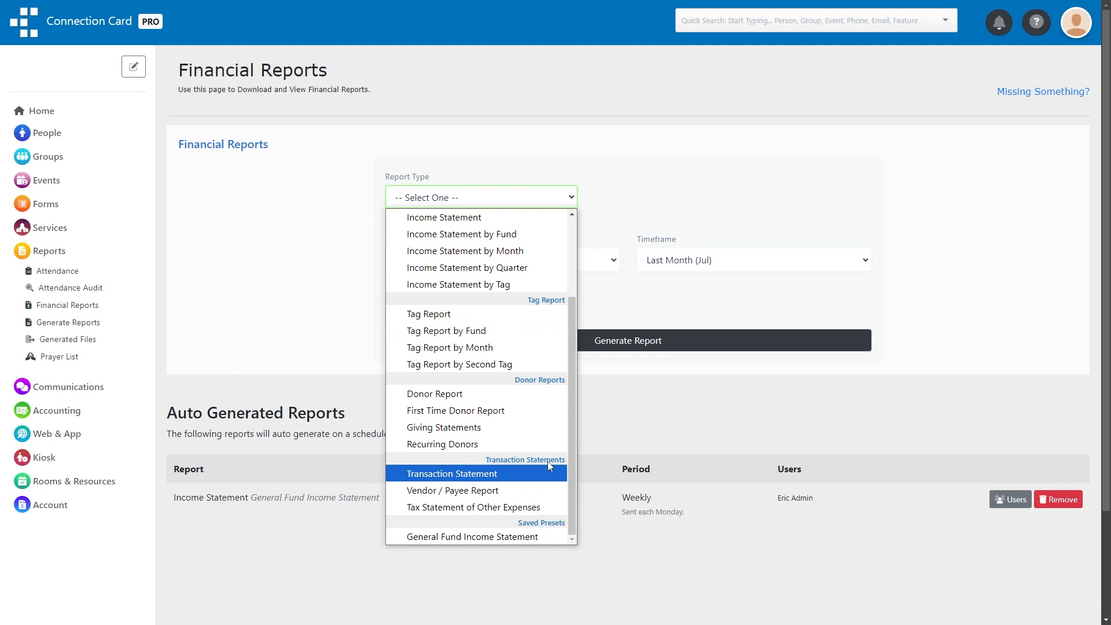
pyautogui.scroll(3, 547, 460)
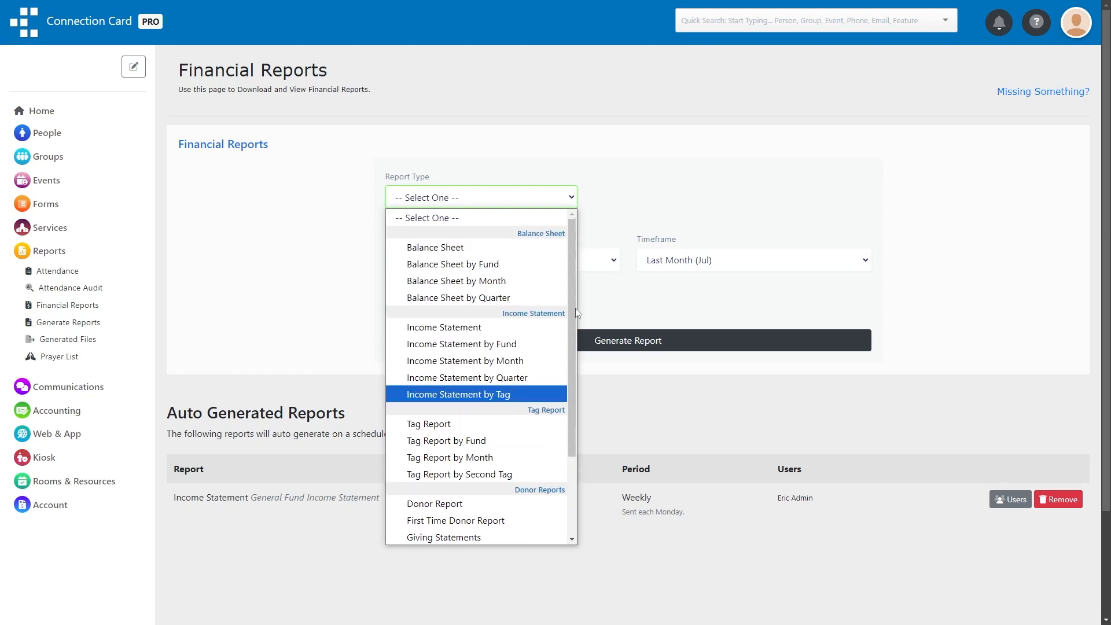
pyautogui.click(537, 327)
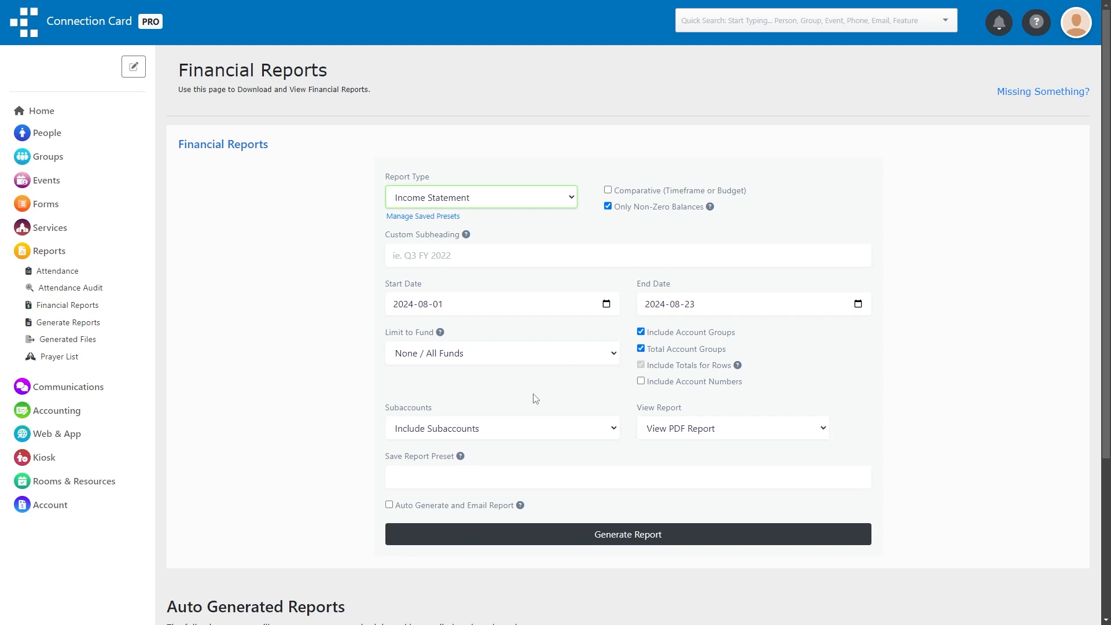
# Step: Limit the income statement to 3000 - General Fund and name the saved preset General Fund Income Statement
pyautogui.click(517, 362)
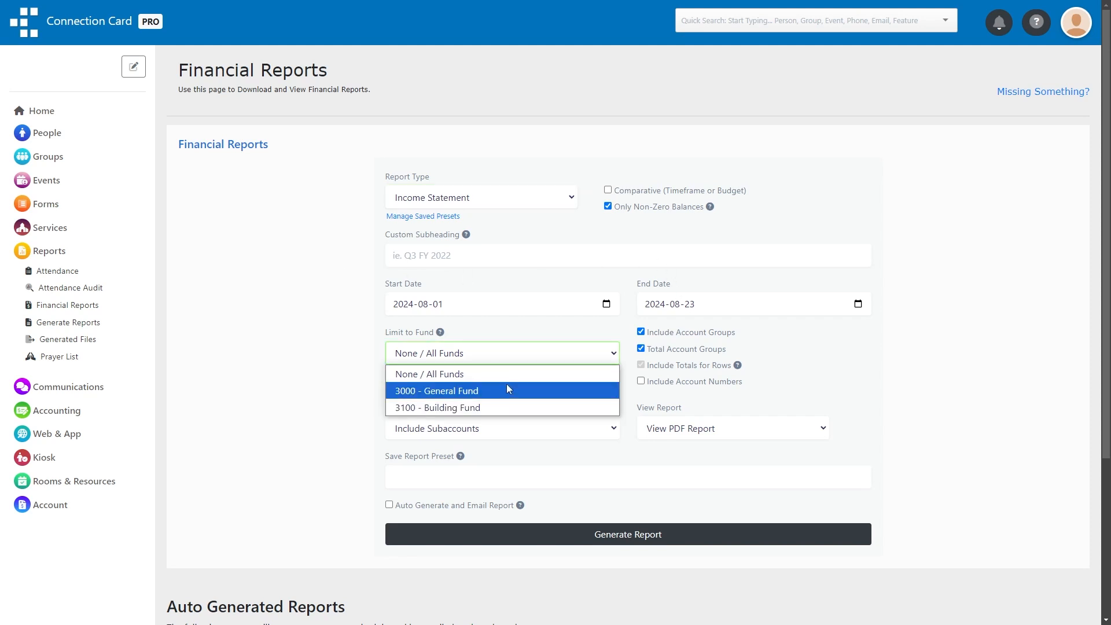
pyautogui.click(506, 384)
pyautogui.click(476, 479)
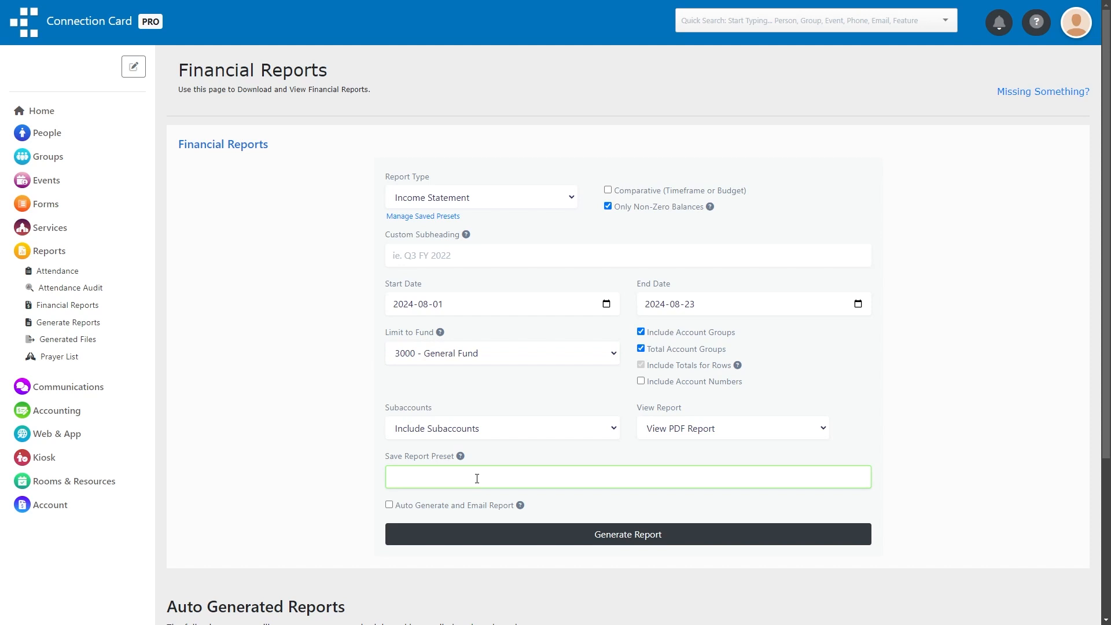
pyautogui.write('General Fund Income Statement')
# Step: Enable automatic generation and emailing of the report, with a Weekly period sent on Monday
pyautogui.scroll(-2, 477, 478)
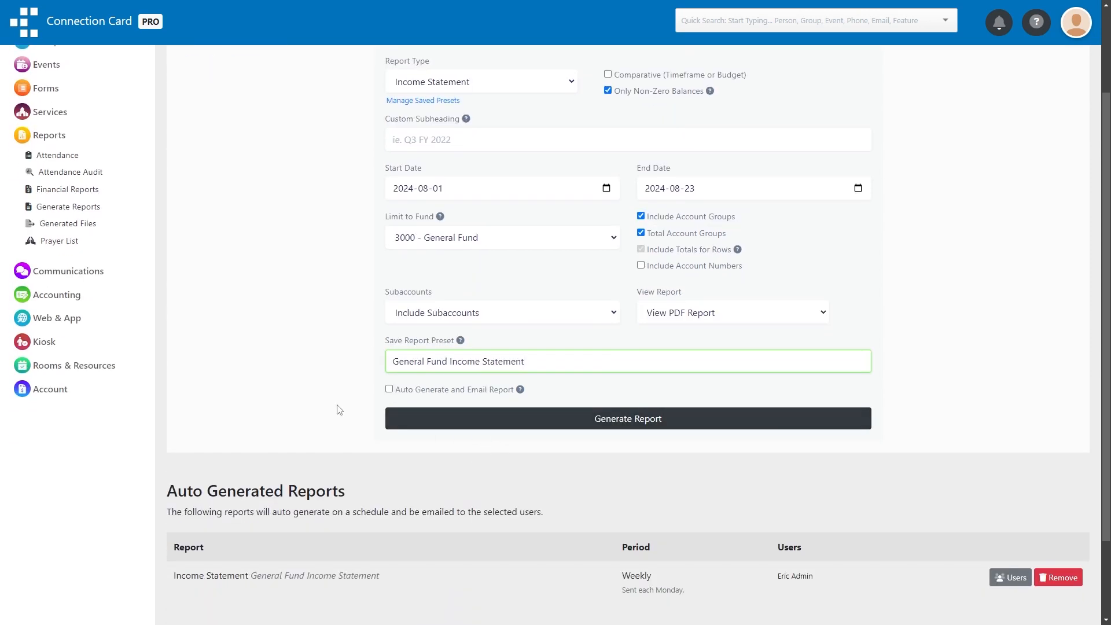
pyautogui.click(389, 388)
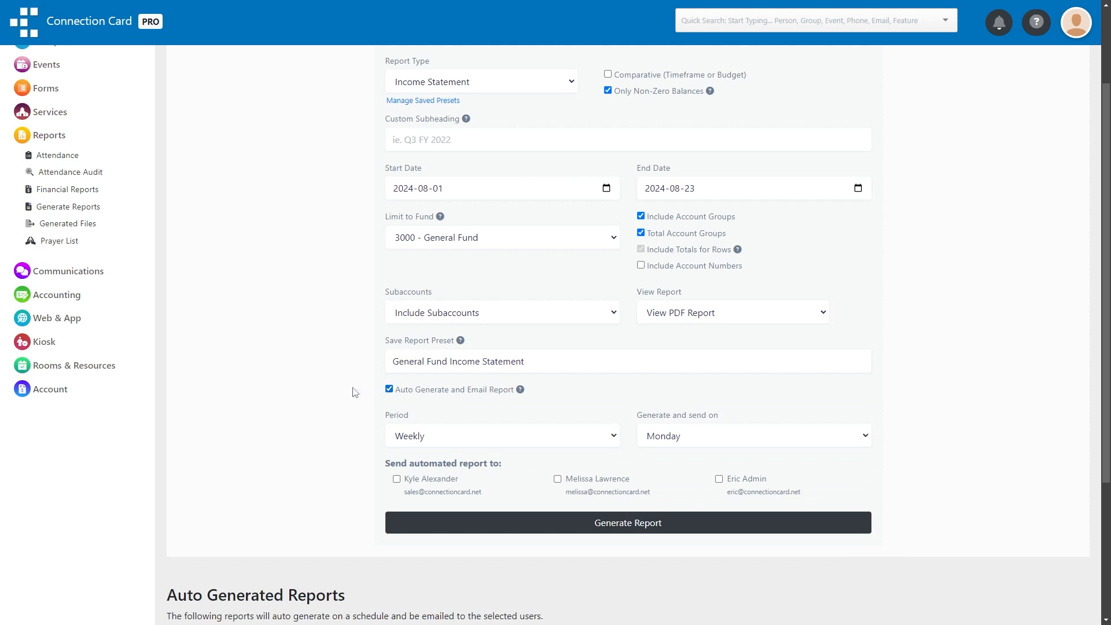
pyautogui.scroll(-1, 355, 392)
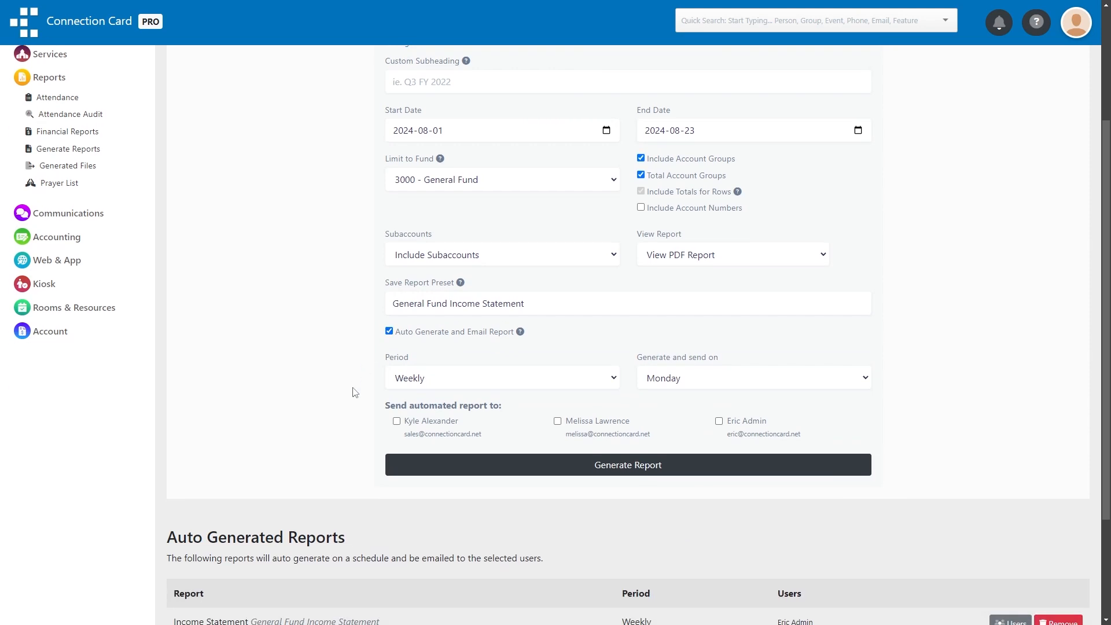
pyautogui.click(462, 379)
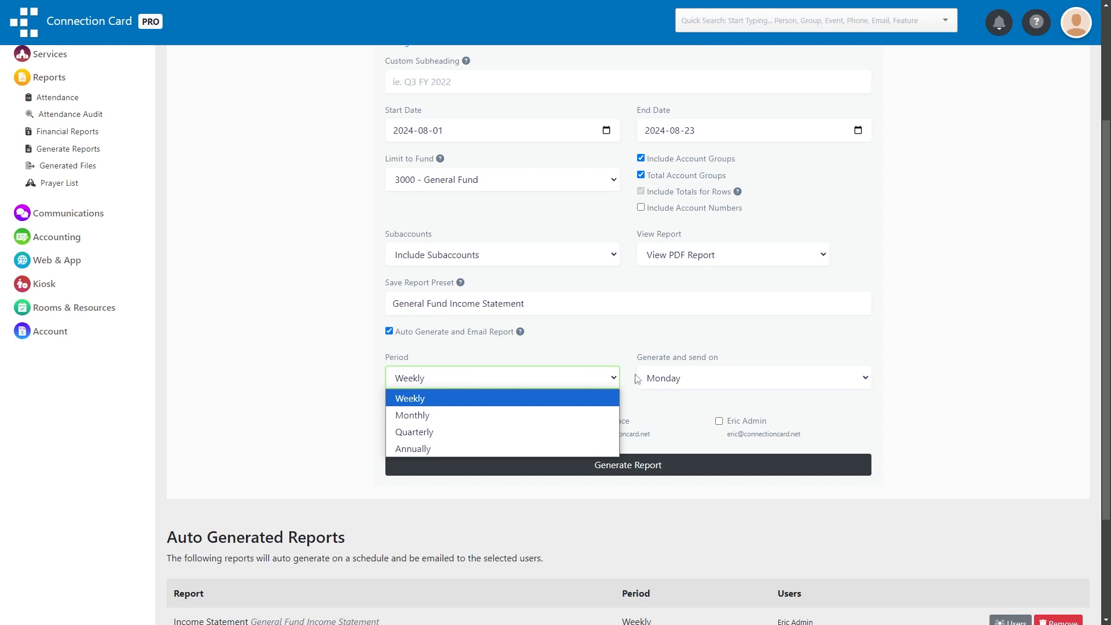
pyautogui.click(713, 377)
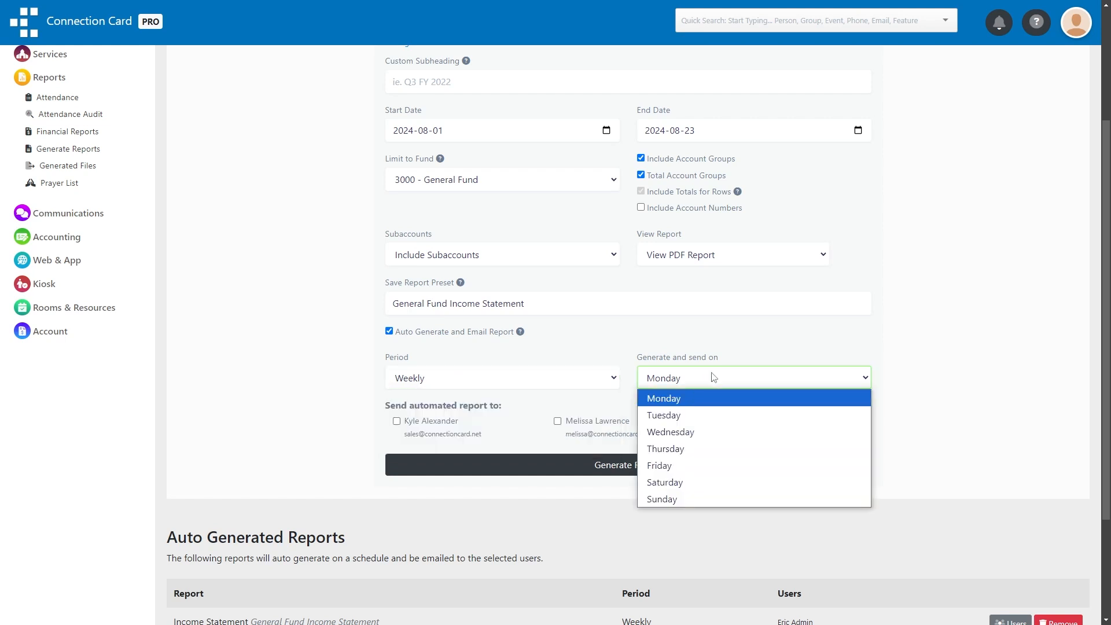
pyautogui.click(627, 374)
# Step: Select the admin user as the automated report's recipient, generate the PDF report, and close it after viewing
pyautogui.click(719, 422)
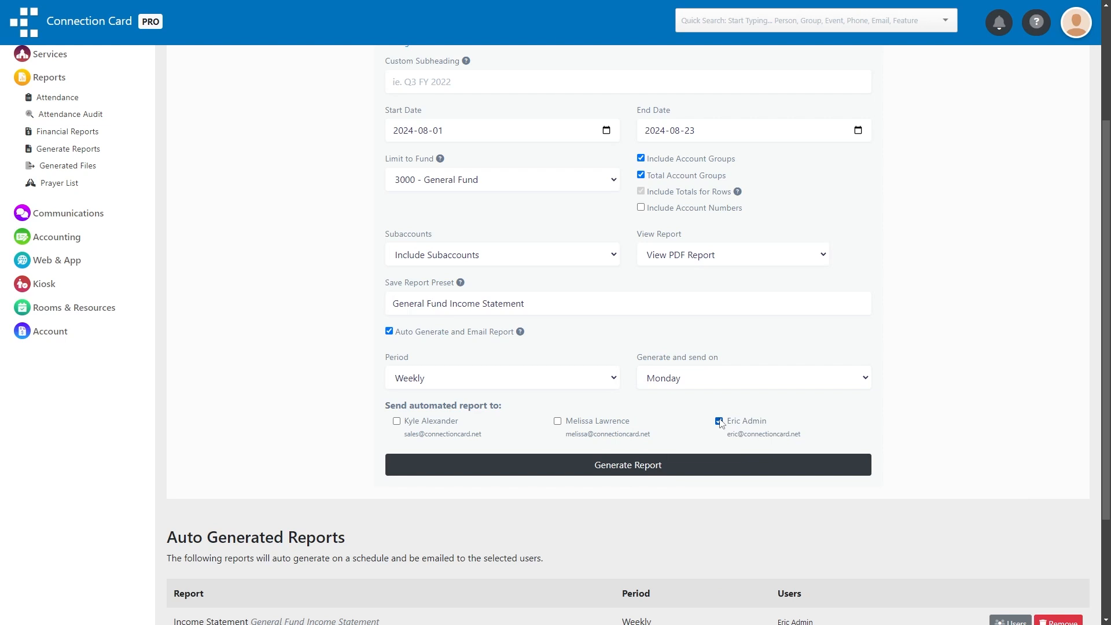
pyautogui.click(682, 472)
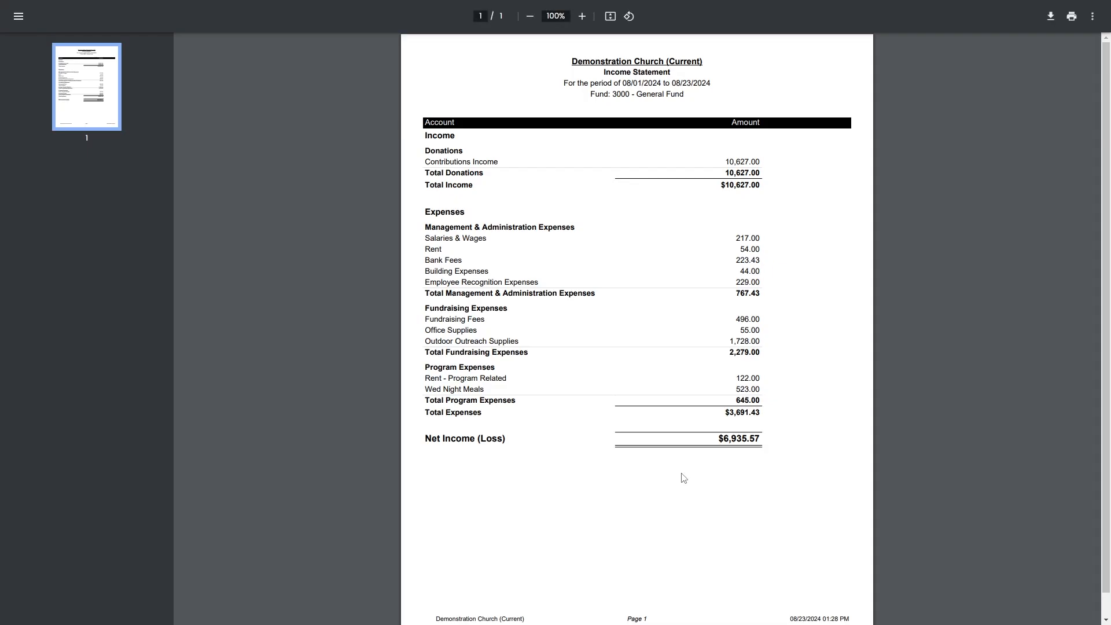
pyautogui.hotkey('ctrl', 'w')
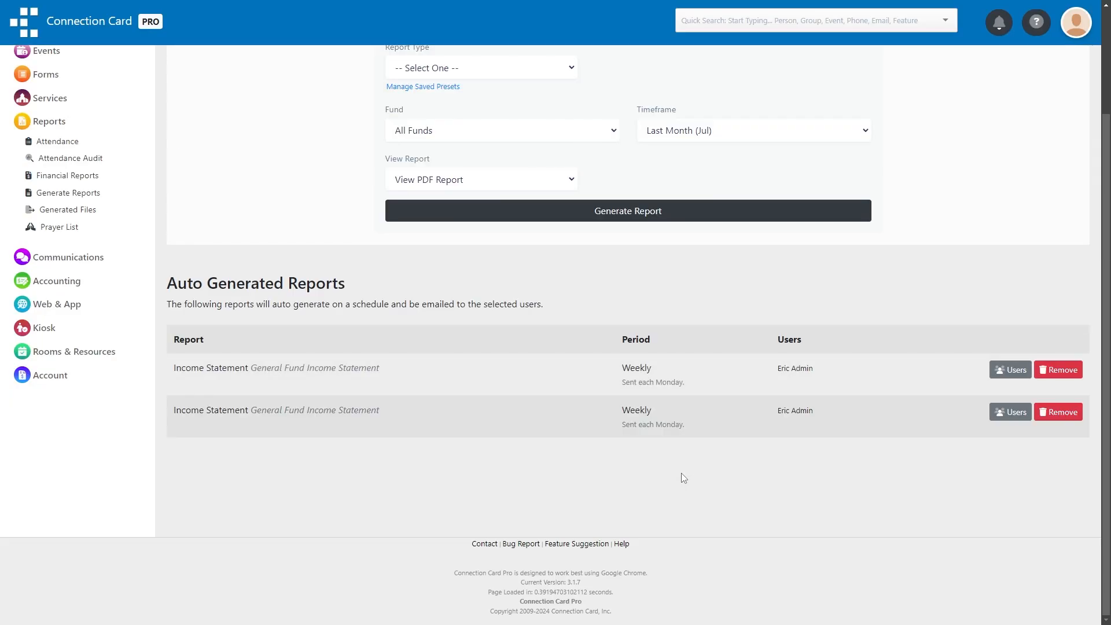
# Step: Open the Tags page in the accounting financial settings to view the purpose tags
pyautogui.click(116, 279)
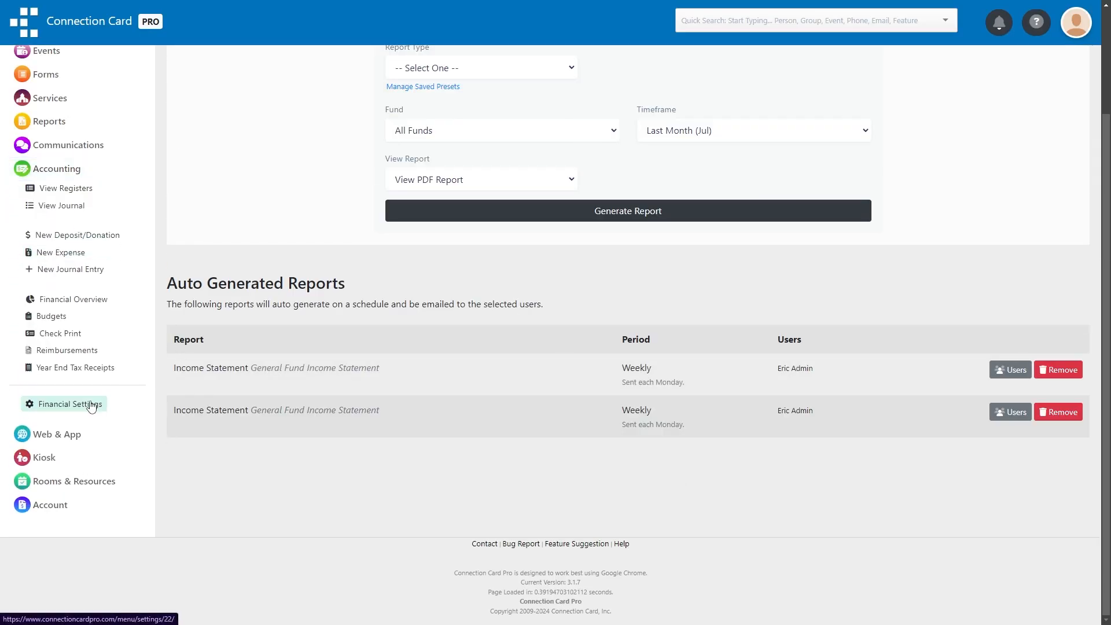
pyautogui.click(87, 416)
pyautogui.click(263, 466)
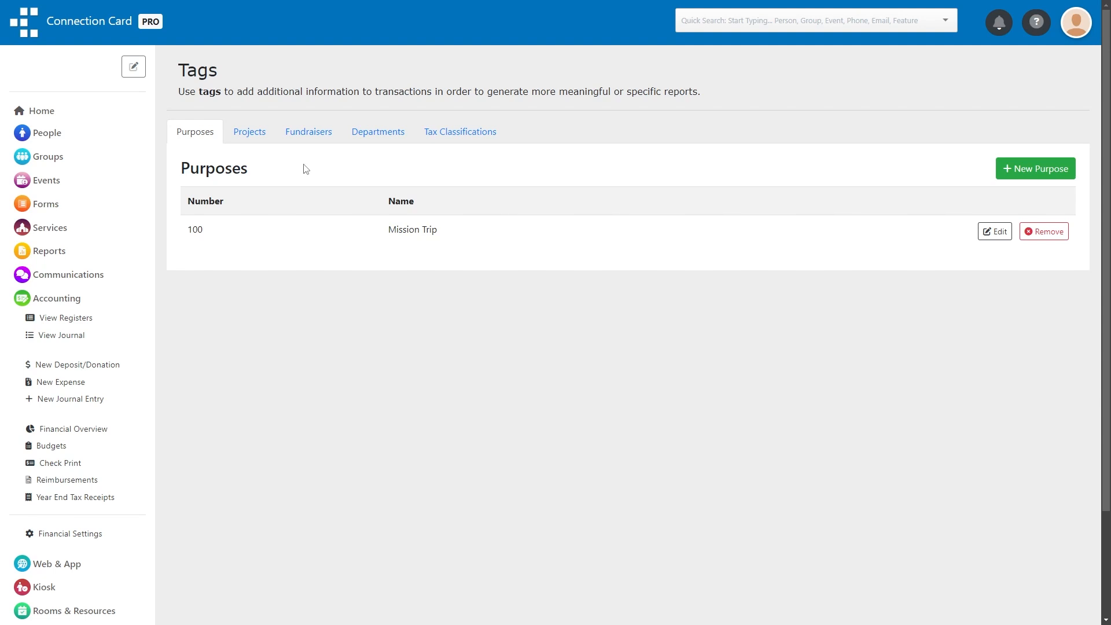
# Step: Start a new deposit for 3000 - General Fund with the entry memo Cash Donation
pyautogui.click(99, 366)
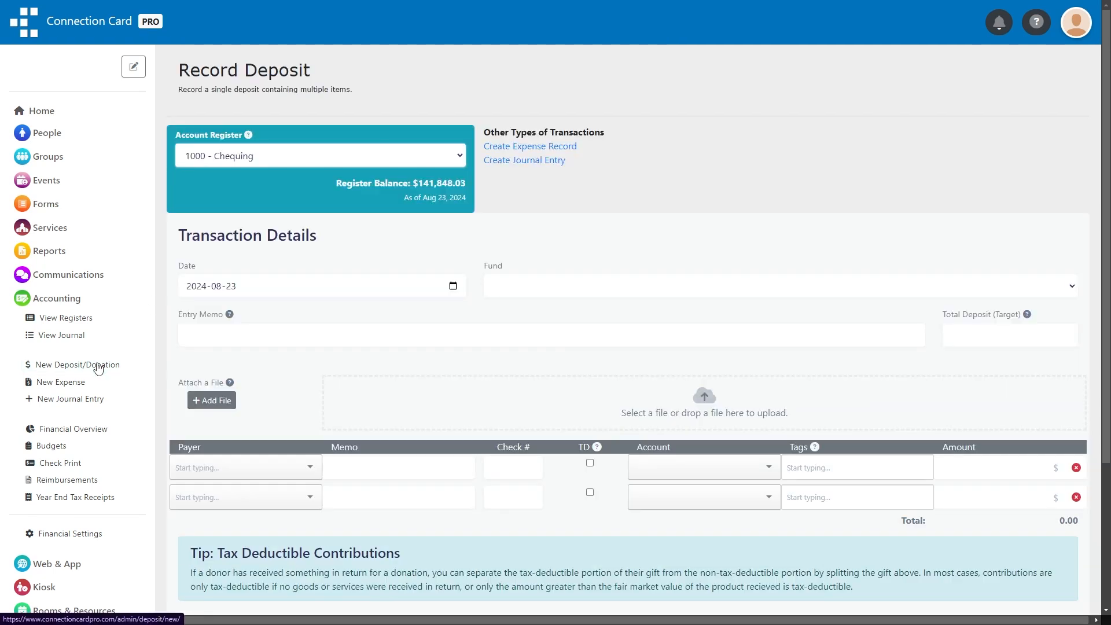
pyautogui.click(510, 287)
pyautogui.click(510, 320)
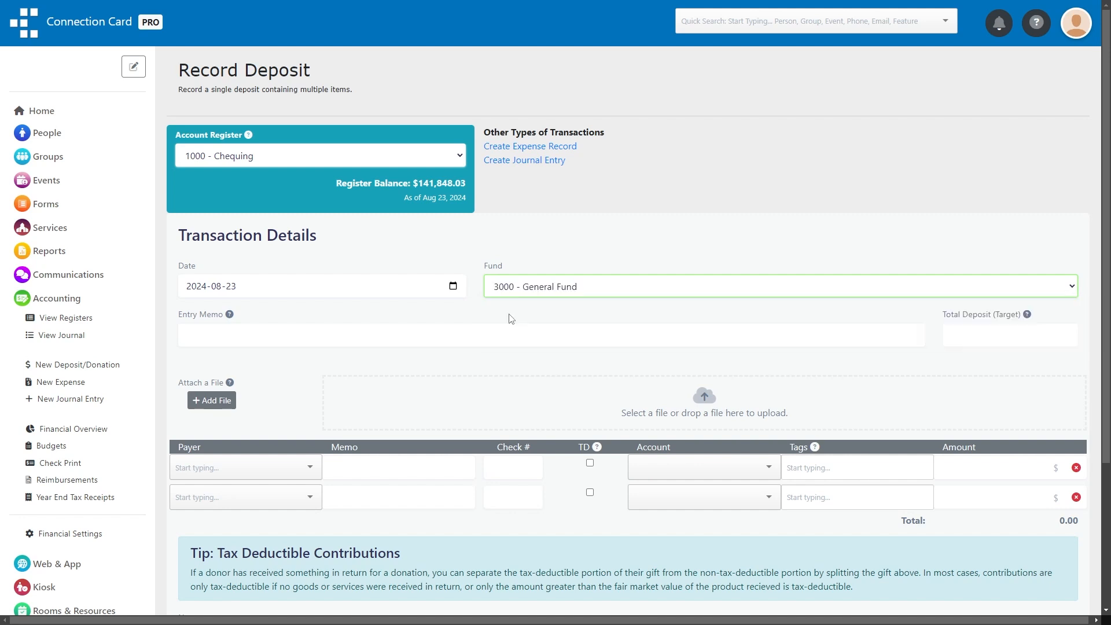
pyautogui.click(511, 333)
pyautogui.write('Cash Donation')
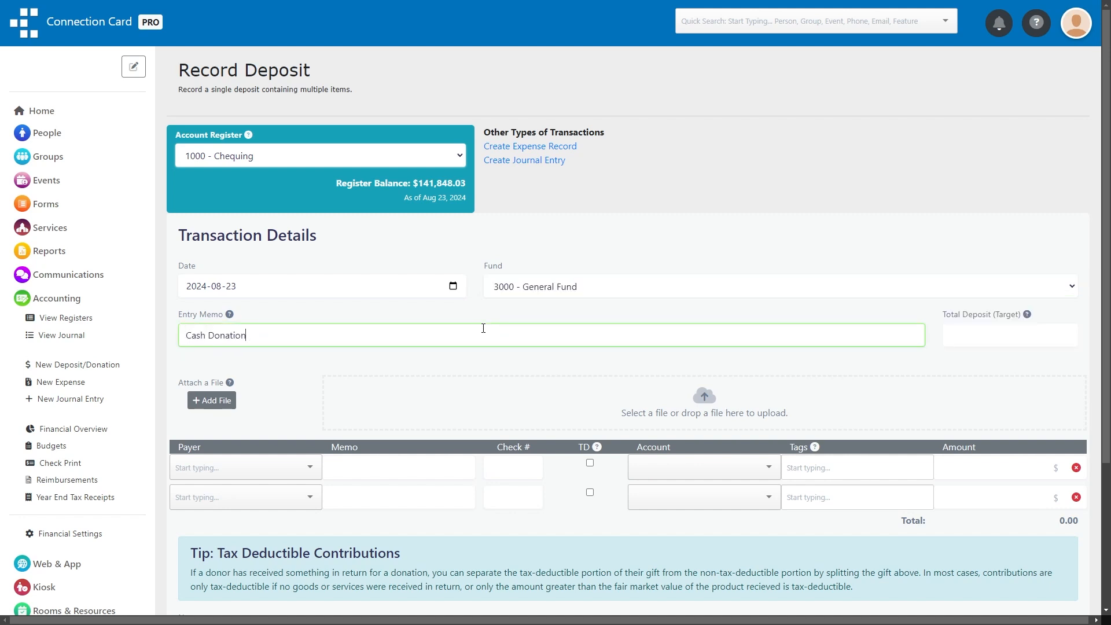
# Step: Fill the first deposit line with the donor's name as payer and 4000 - Contributions Income as account
pyautogui.scroll(-2, 483, 328)
pyautogui.click(272, 351)
pyautogui.write('alej')
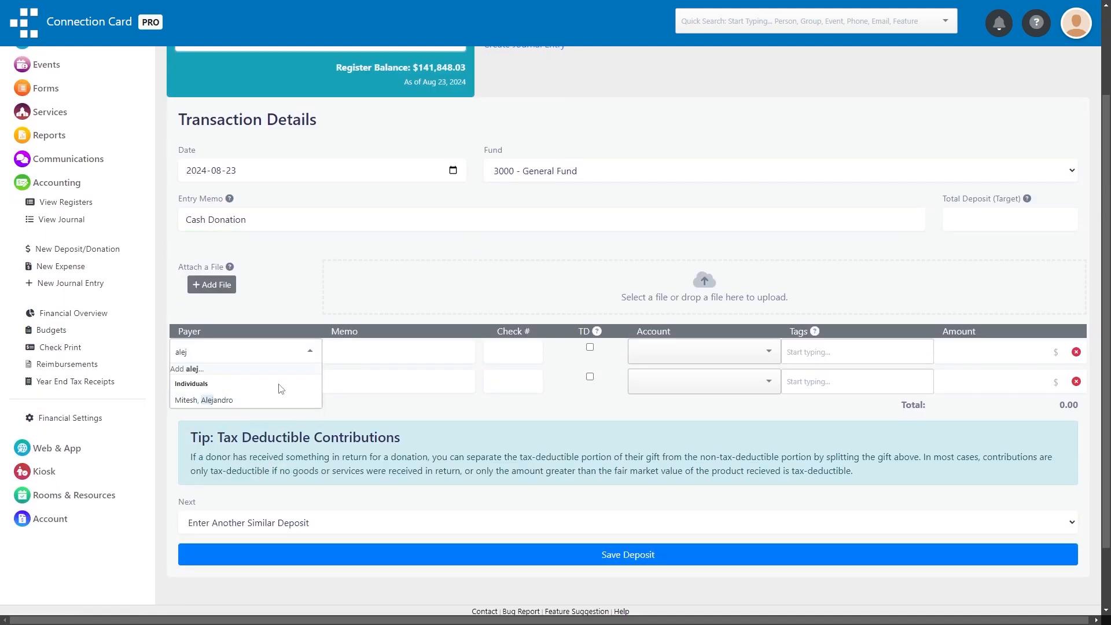
pyautogui.click(281, 399)
pyautogui.click(694, 351)
pyautogui.scroll(-4, 697, 428)
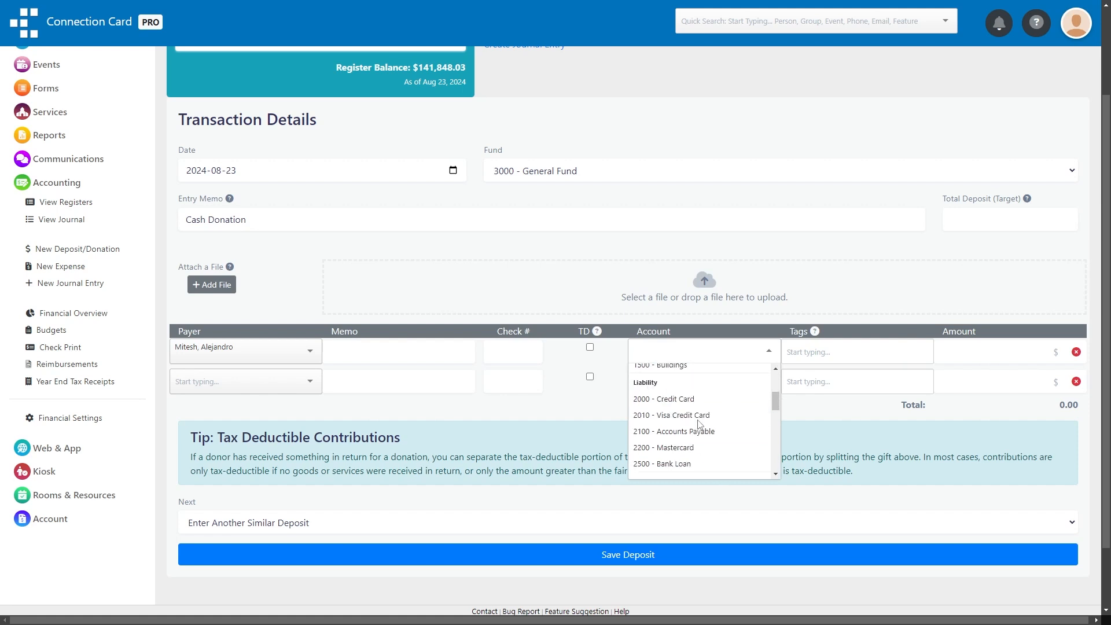
pyautogui.click(695, 439)
# Step: Tag the deposit line with 100 - Mission Trip, set its amount to 100, and save the deposit
pyautogui.click(815, 351)
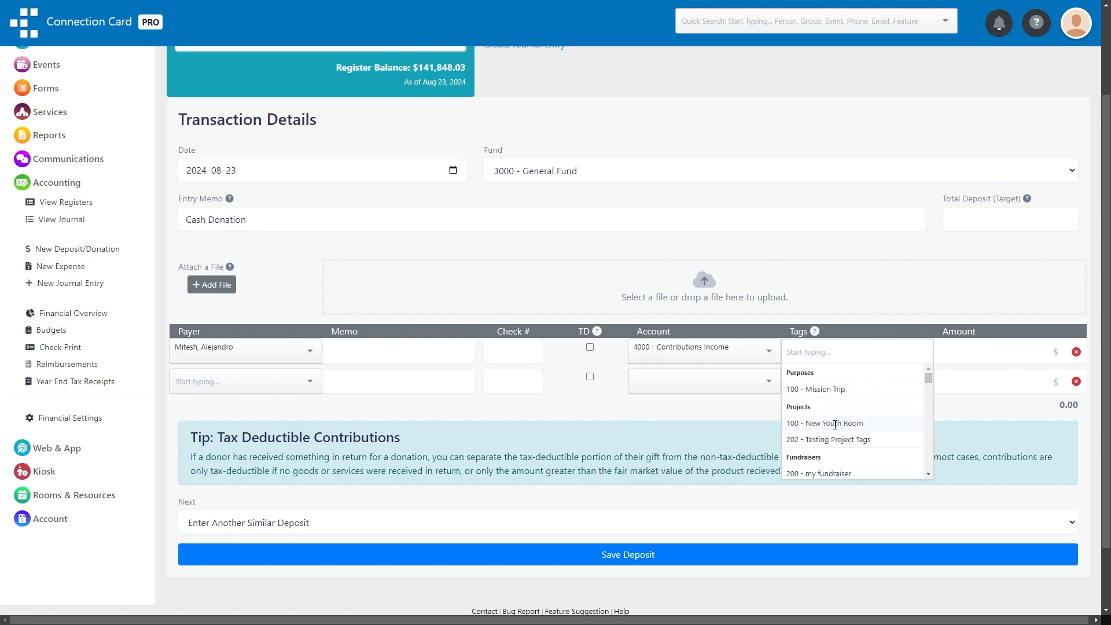
pyautogui.click(842, 391)
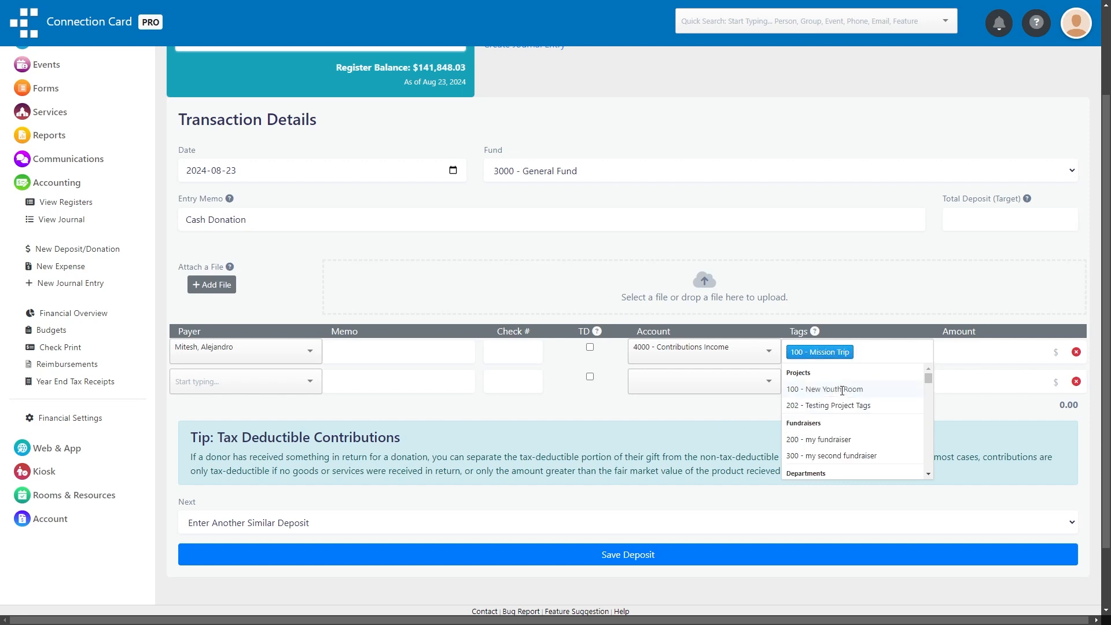
pyautogui.click(960, 359)
pyautogui.write('100')
pyautogui.scroll(-2, 961, 359)
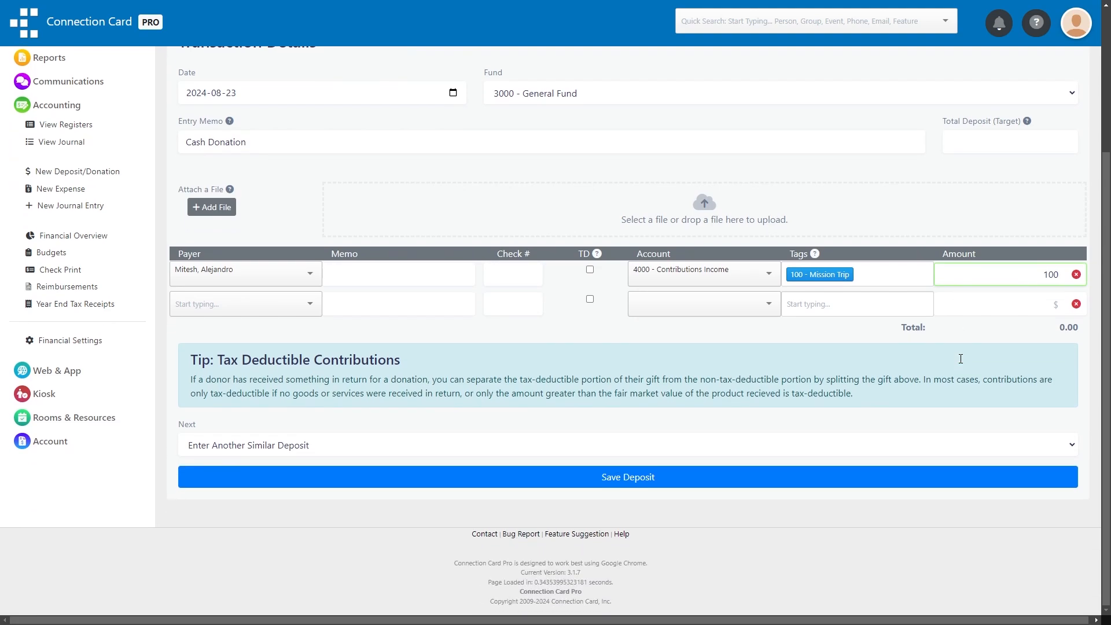
pyautogui.click(870, 476)
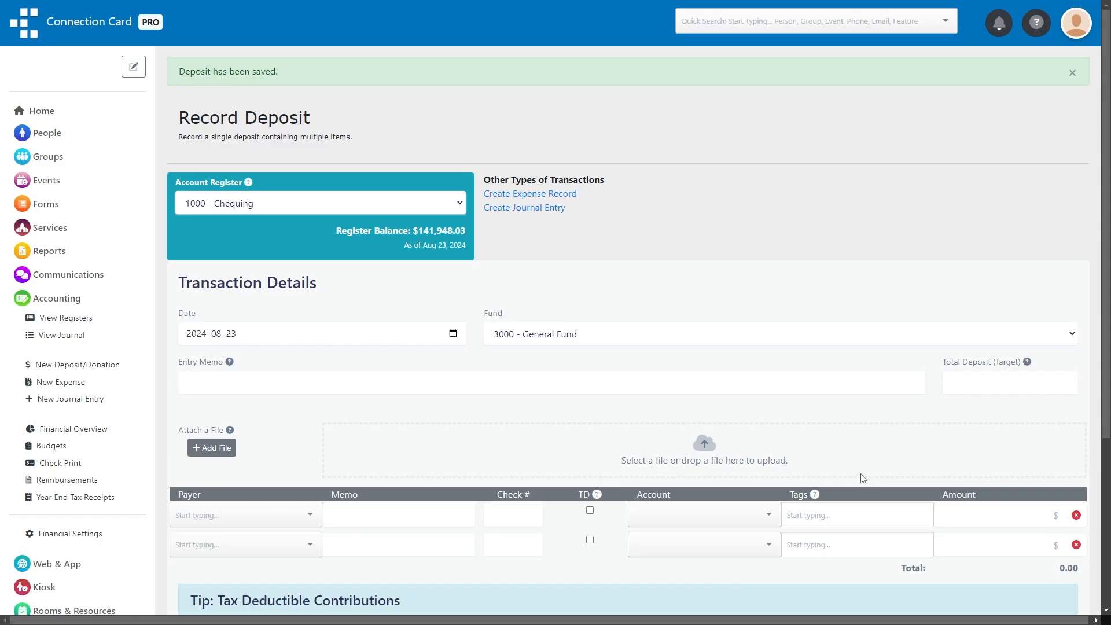
# Step: Open the 1000 - Chequing register and examine the tags on its recent transactions
pyautogui.click(68, 319)
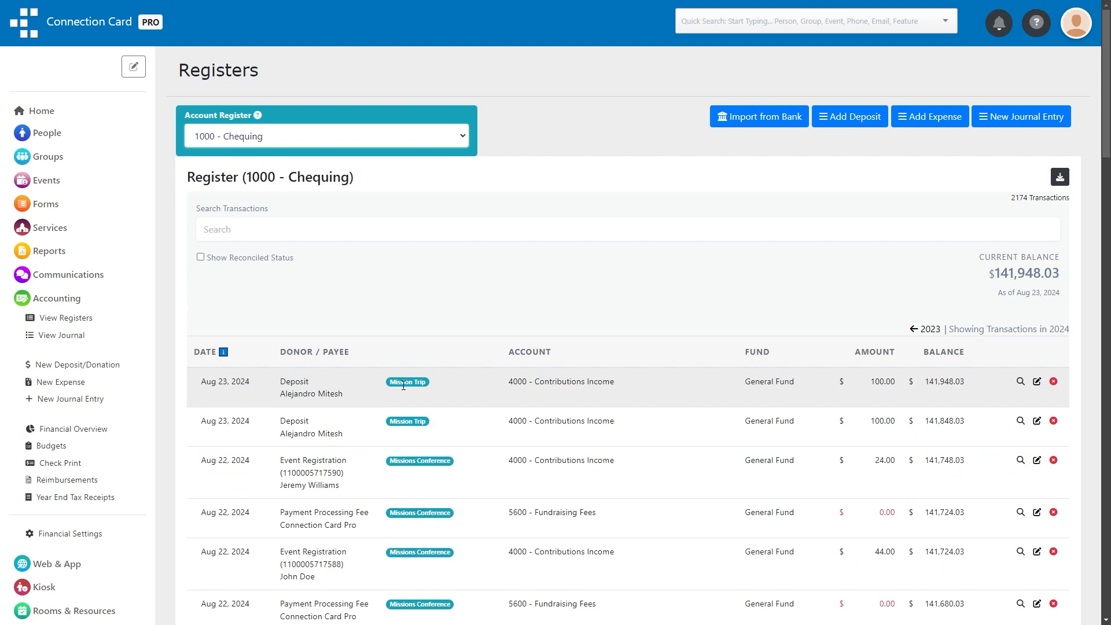
pyautogui.scroll(-4, 442, 391)
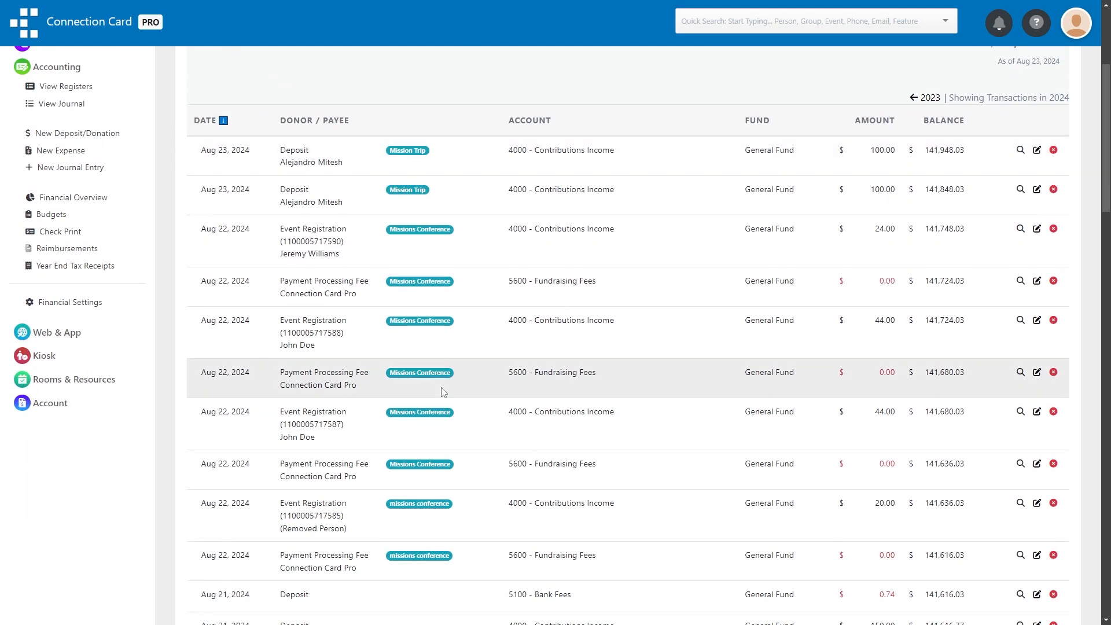
pyautogui.scroll(-3, 443, 392)
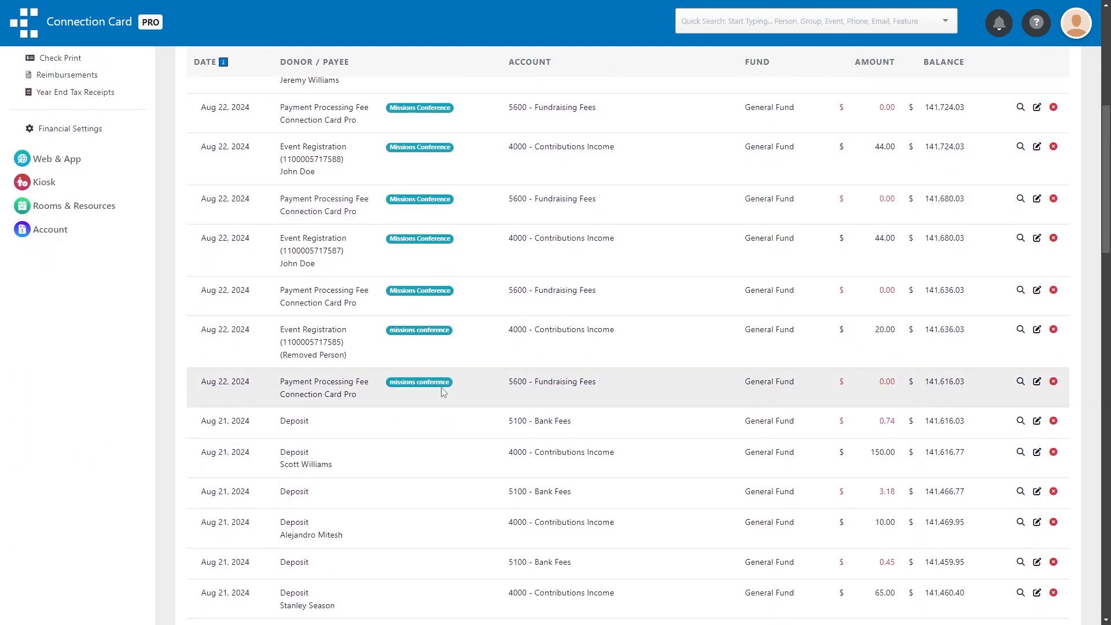
pyautogui.scroll(-3, 443, 391)
pyautogui.click(470, 354)
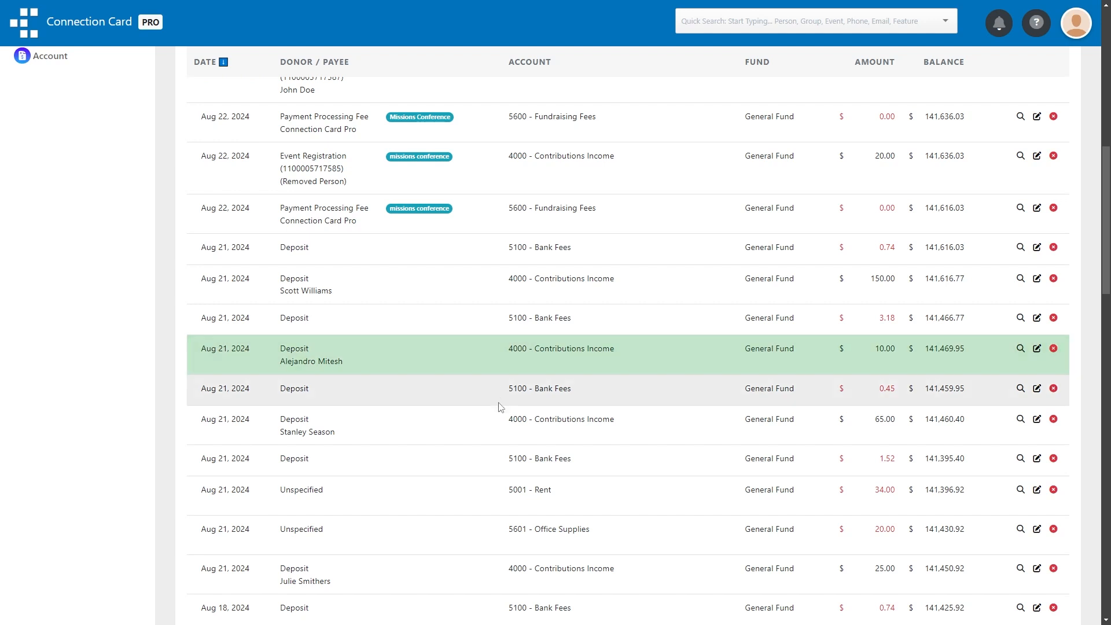
# Step: Batch-tag the three Aug 21, 2024 contributions deposits of 10.00, 65.00 and 25.00 with 100 - New Youth Room
pyautogui.click(499, 408)
pyautogui.click(505, 573)
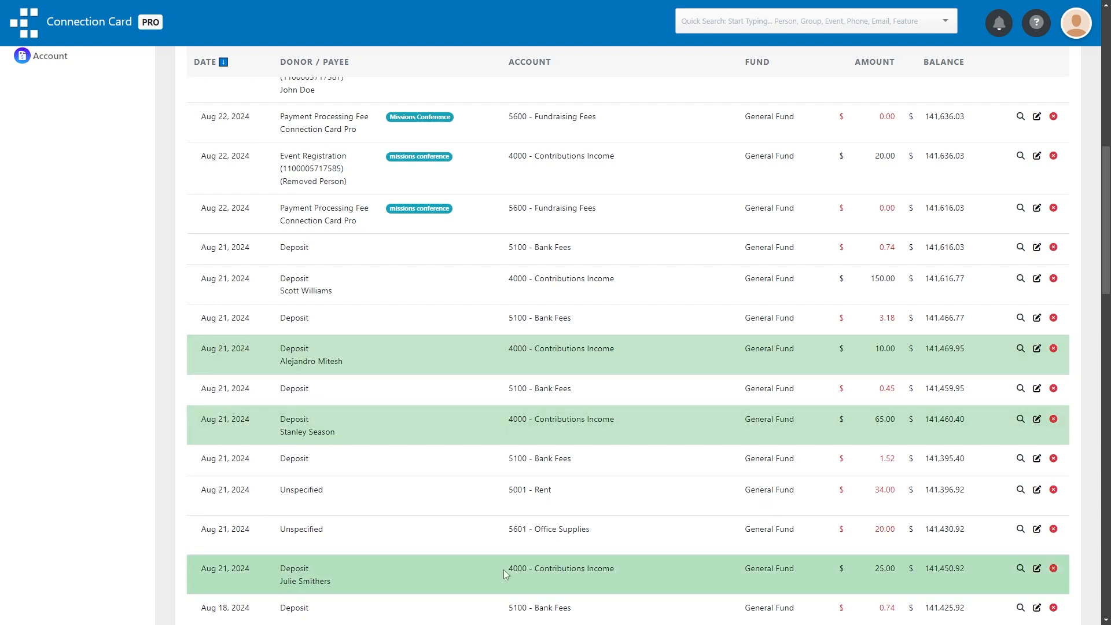
pyautogui.scroll(-15, 454, 512)
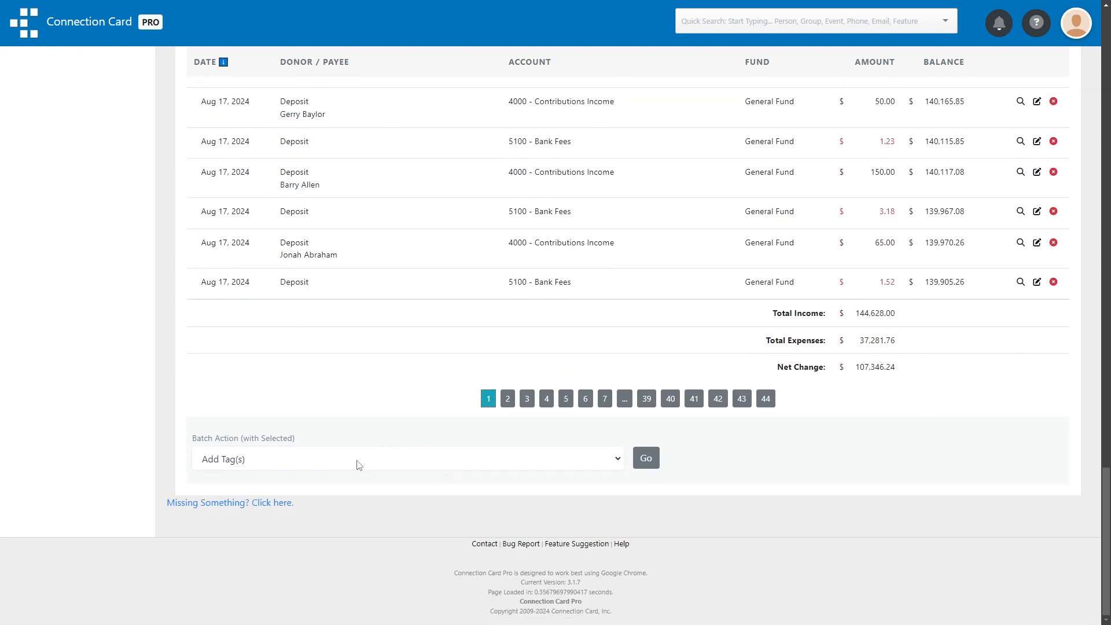
pyautogui.click(357, 460)
pyautogui.click(645, 458)
pyautogui.click(651, 461)
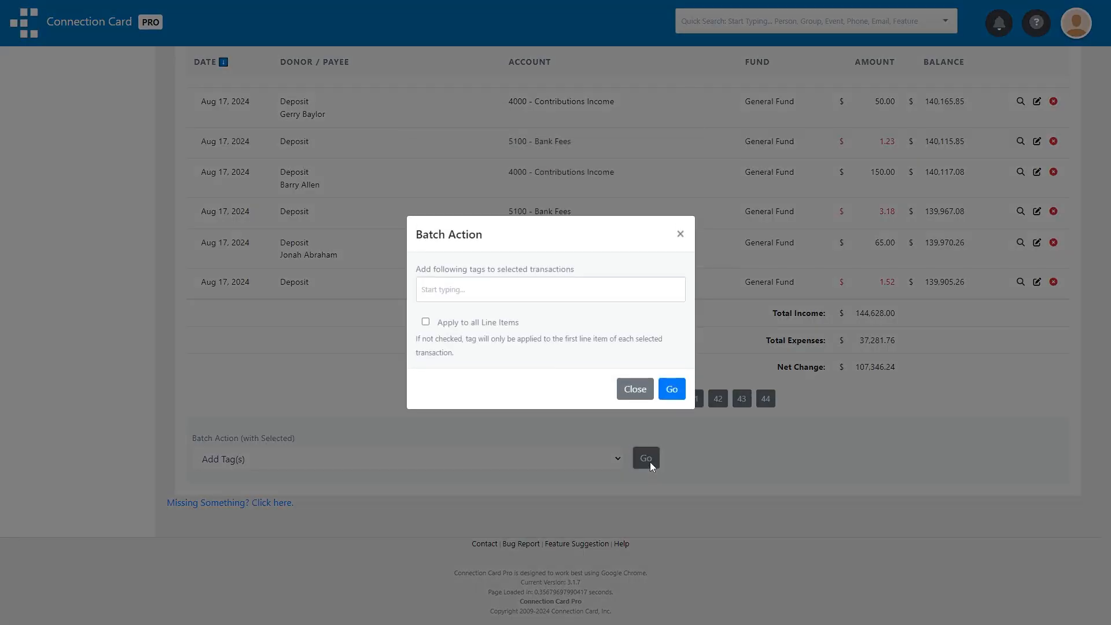
pyautogui.click(574, 288)
pyautogui.scroll(-3, 566, 330)
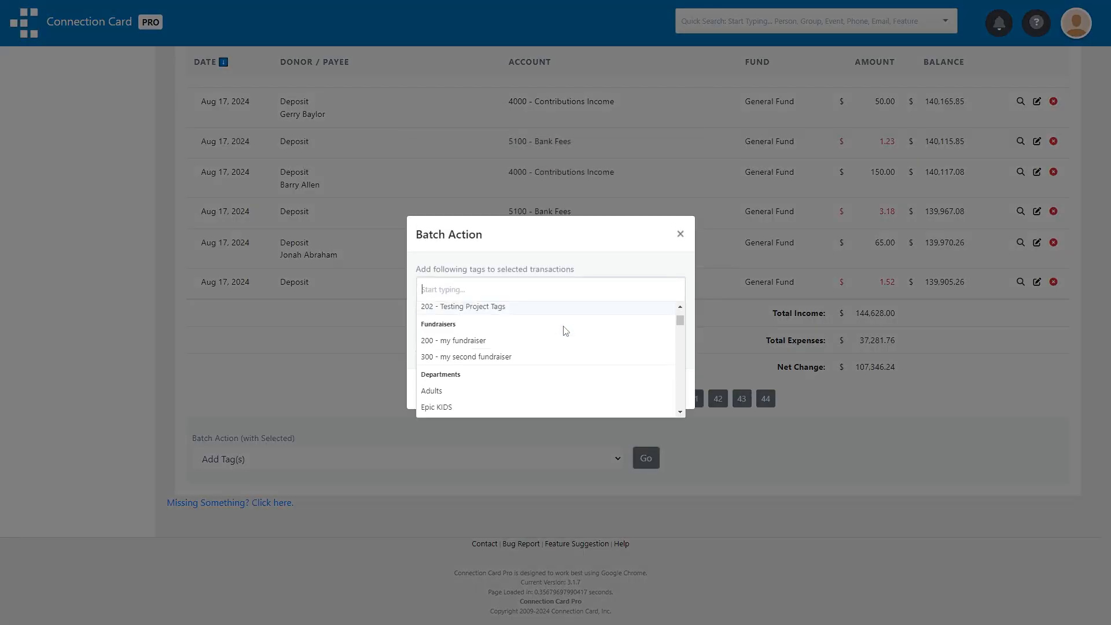
pyautogui.scroll(3, 561, 334)
pyautogui.click(548, 361)
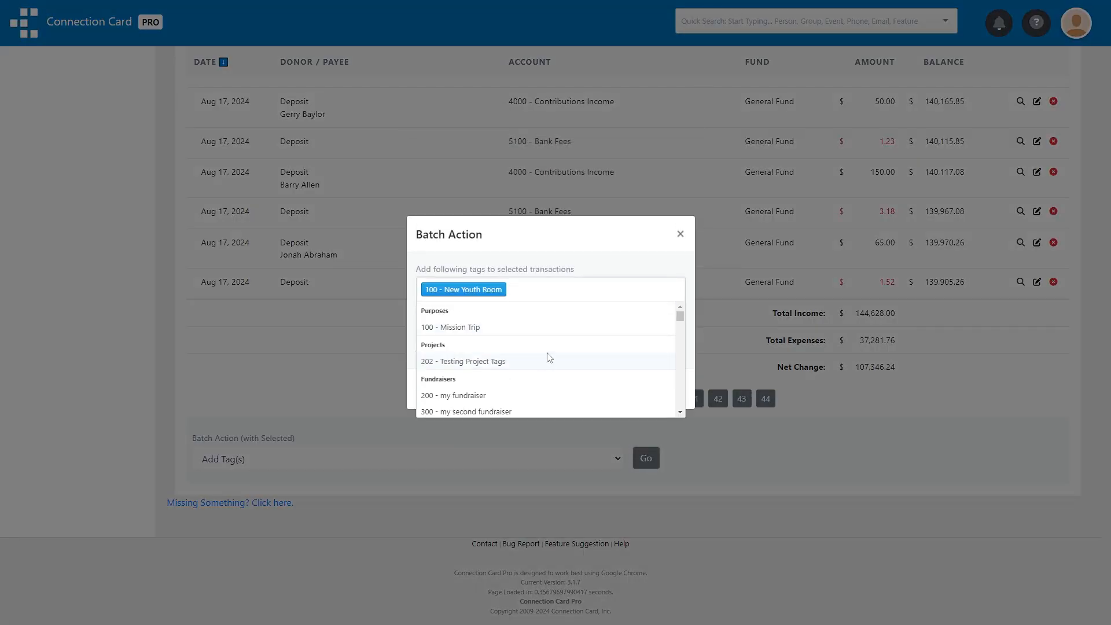
pyautogui.click(586, 275)
pyautogui.click(671, 389)
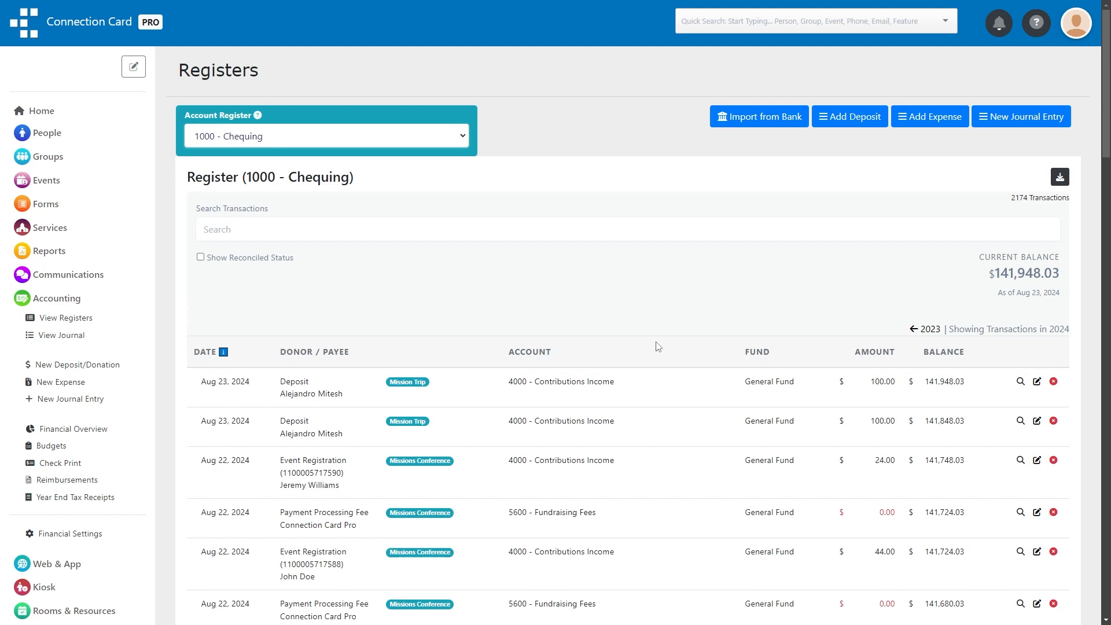
# Step: Review the Chequing register and the list of accounts that can be opened as registers
pyautogui.scroll(-5, 658, 347)
pyautogui.scroll(5, 658, 346)
pyautogui.click(448, 141)
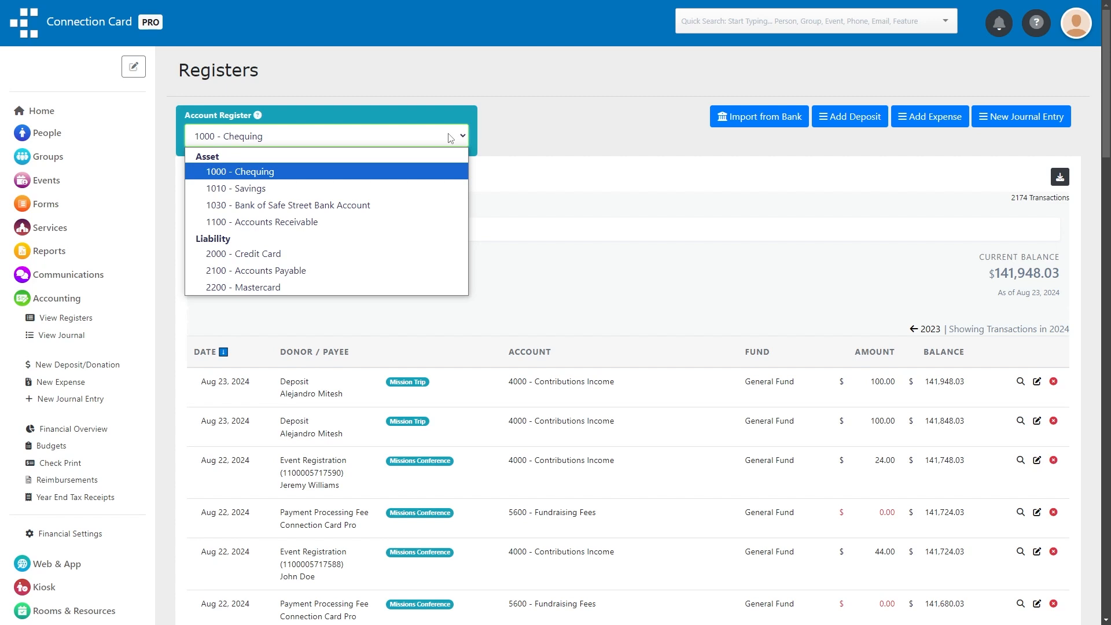
pyautogui.click(450, 138)
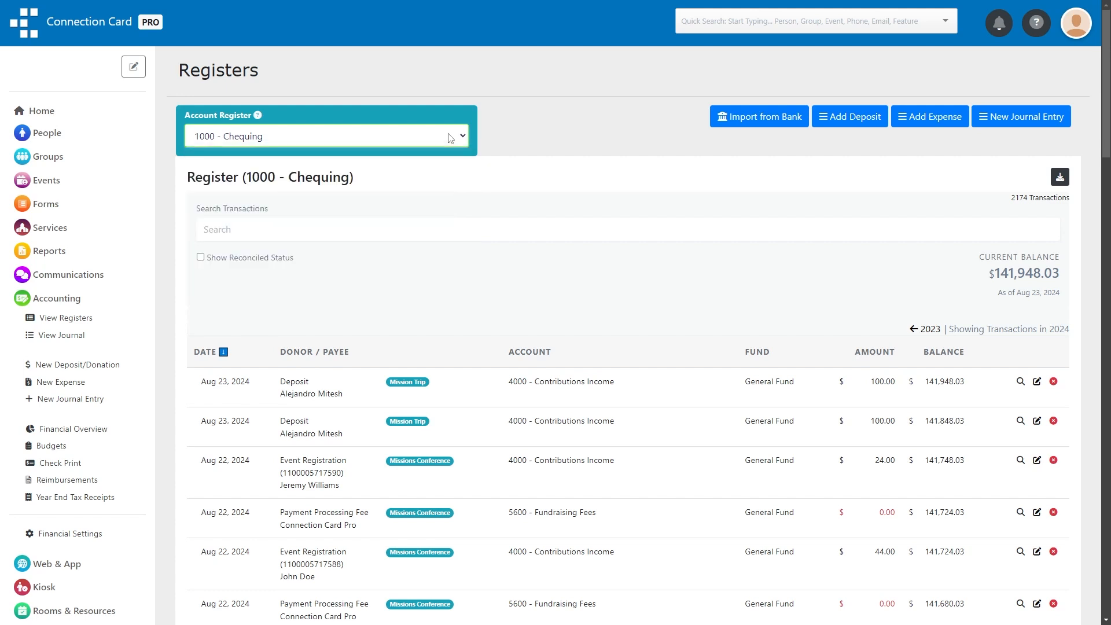
pyautogui.click(529, 162)
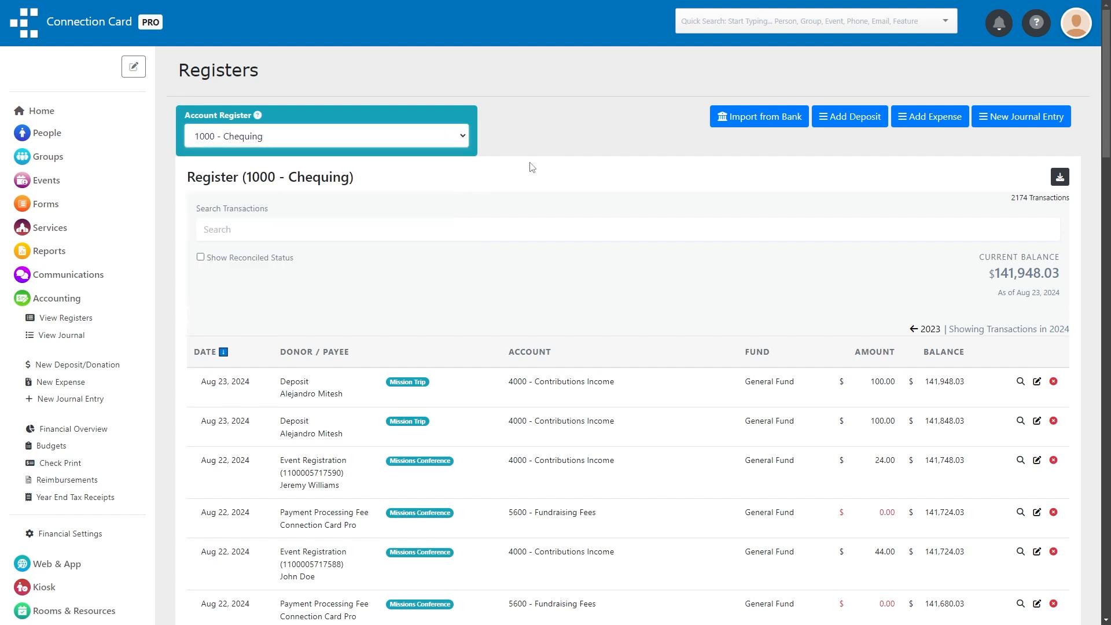
# Step: Search the Chequing register's transactions for "event", and clear the search
pyautogui.click(476, 226)
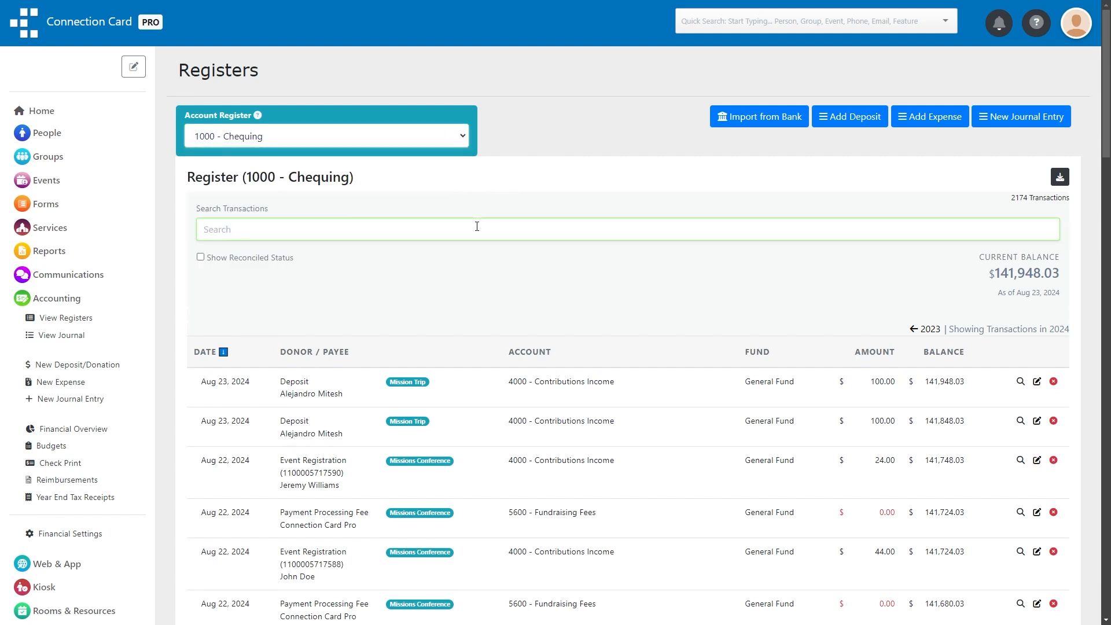
pyautogui.write('event')
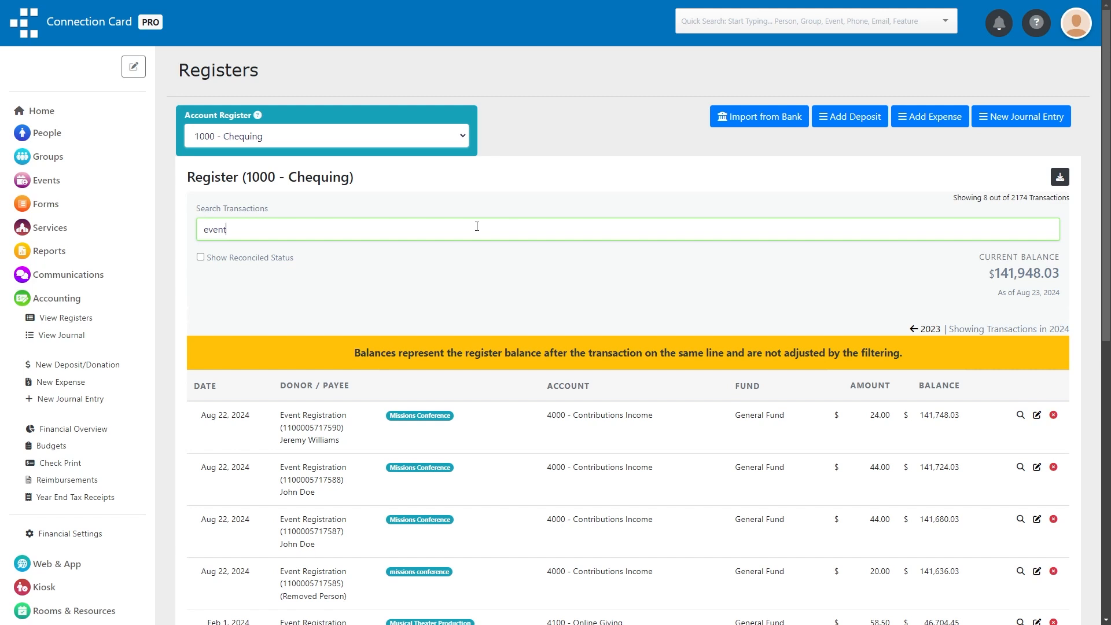
pyautogui.press('BackSpace')
pyautogui.press('BackSpace')
pyautogui.press('BackSpace')
pyautogui.press('BackSpace')
pyautogui.press('BackSpace')
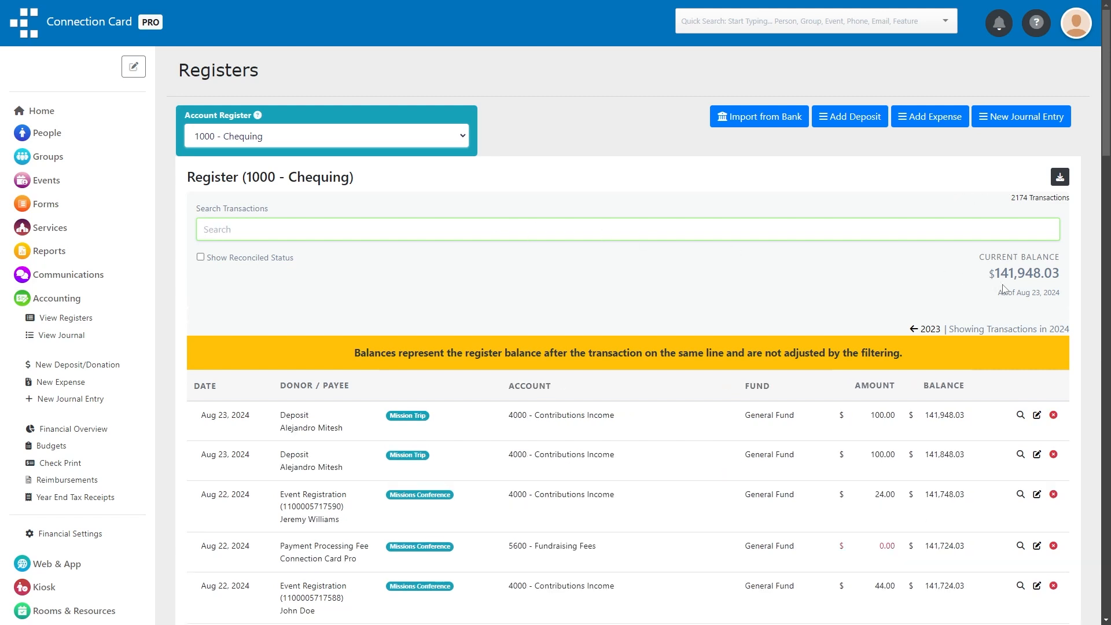
pyautogui.click(1063, 284)
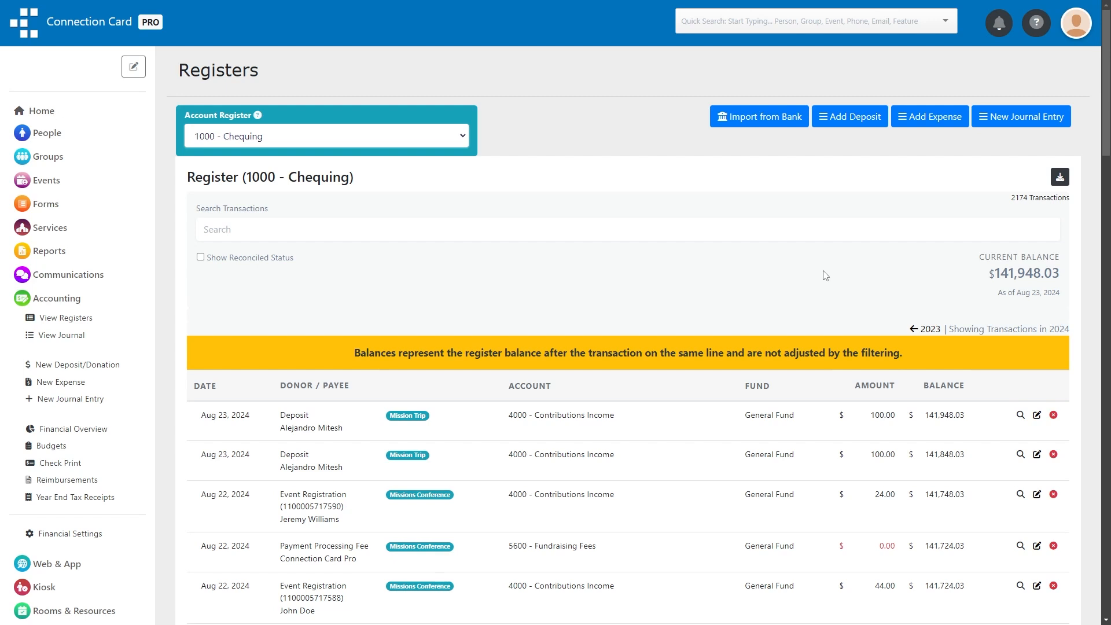
# Step: Show the reconciled status of the transactions, and mark the newest deposit as reconciled and revert it
pyautogui.click(259, 260)
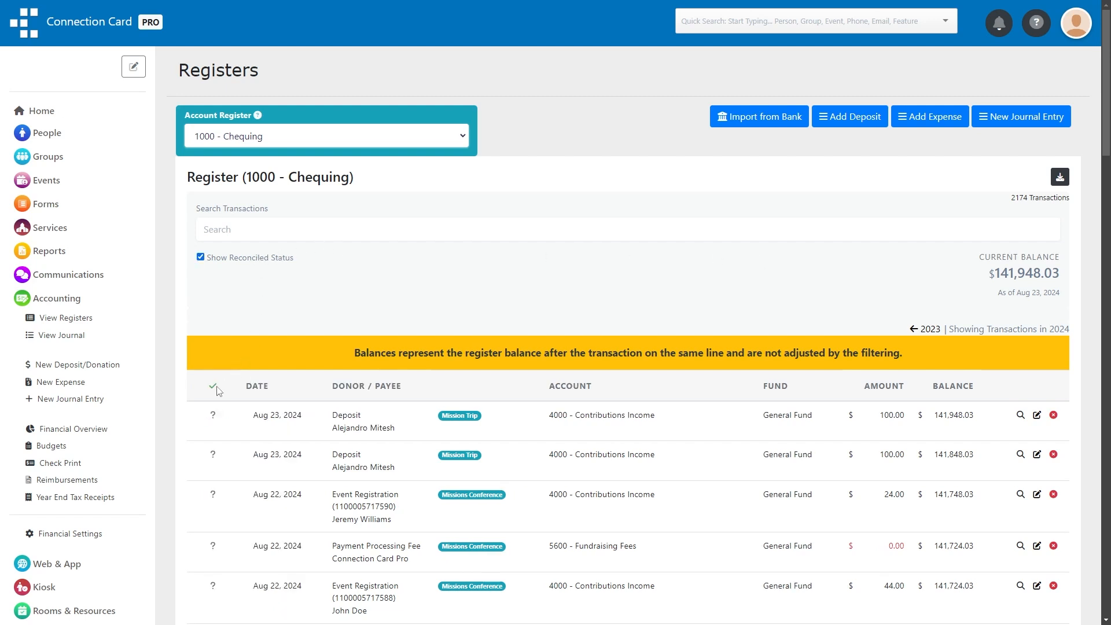
pyautogui.click(212, 417)
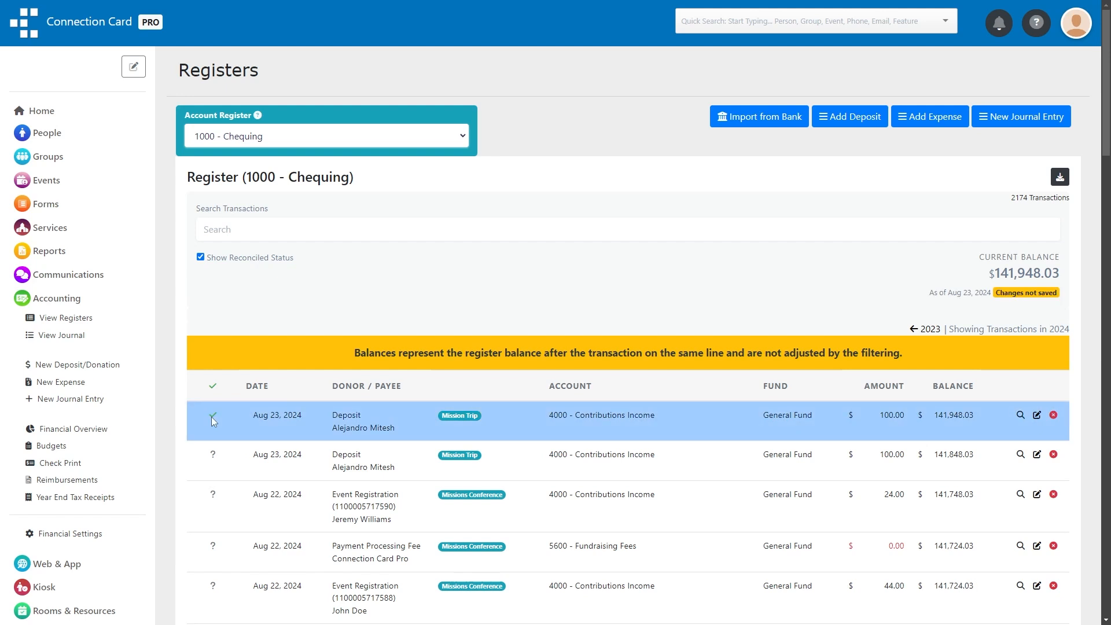
pyautogui.click(212, 417)
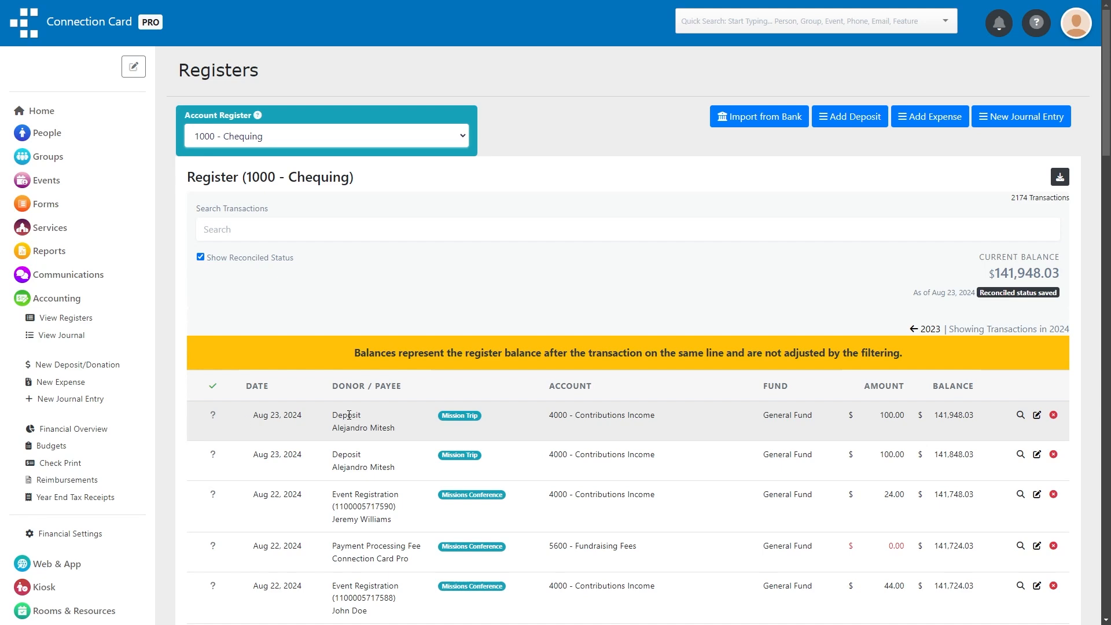
# Step: Batch-remove the tags from the three Aug 21, 2024 deposits tagged New Youth Room
pyautogui.scroll(-5, 515, 428)
pyautogui.scroll(-5, 518, 430)
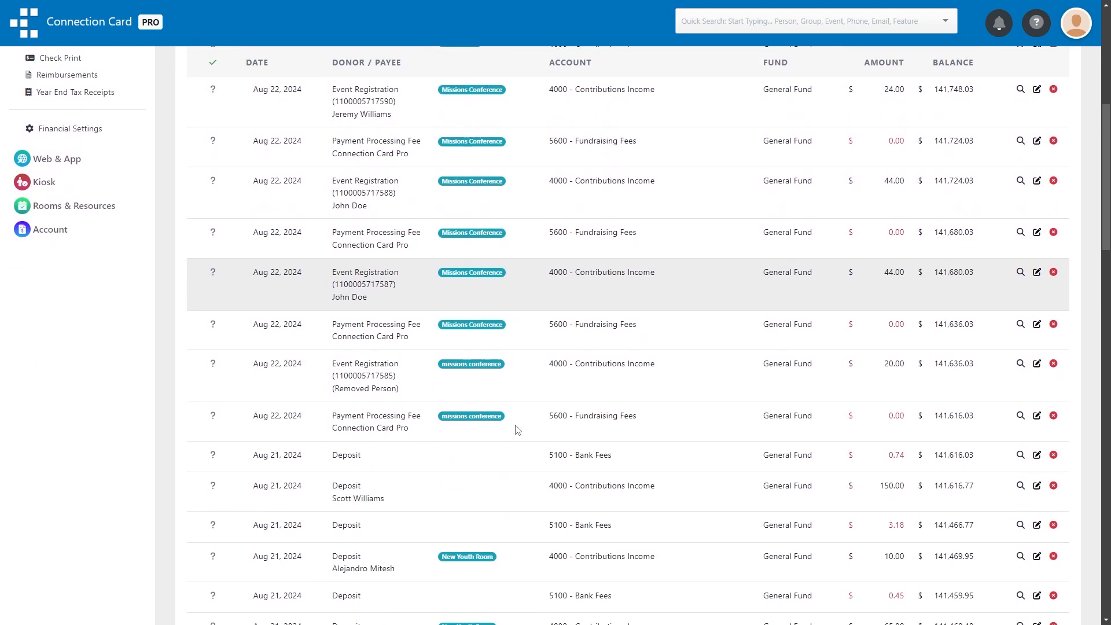
pyautogui.click(518, 395)
pyautogui.click(513, 452)
pyautogui.scroll(-3, 514, 453)
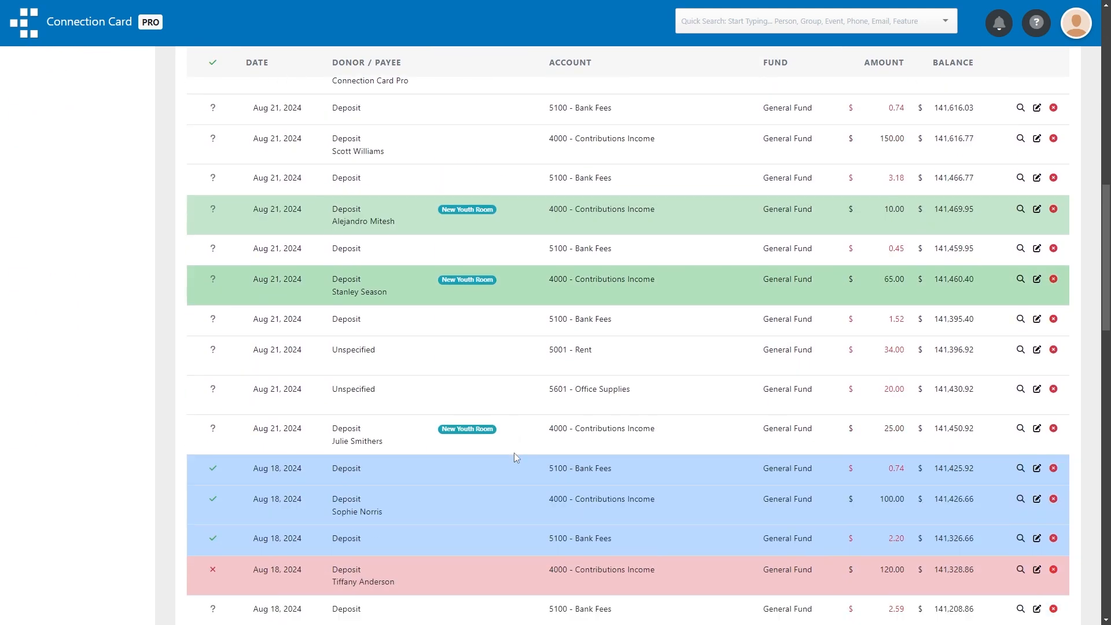
pyautogui.click(515, 432)
pyautogui.scroll(-6, 515, 432)
pyautogui.scroll(-15, 515, 432)
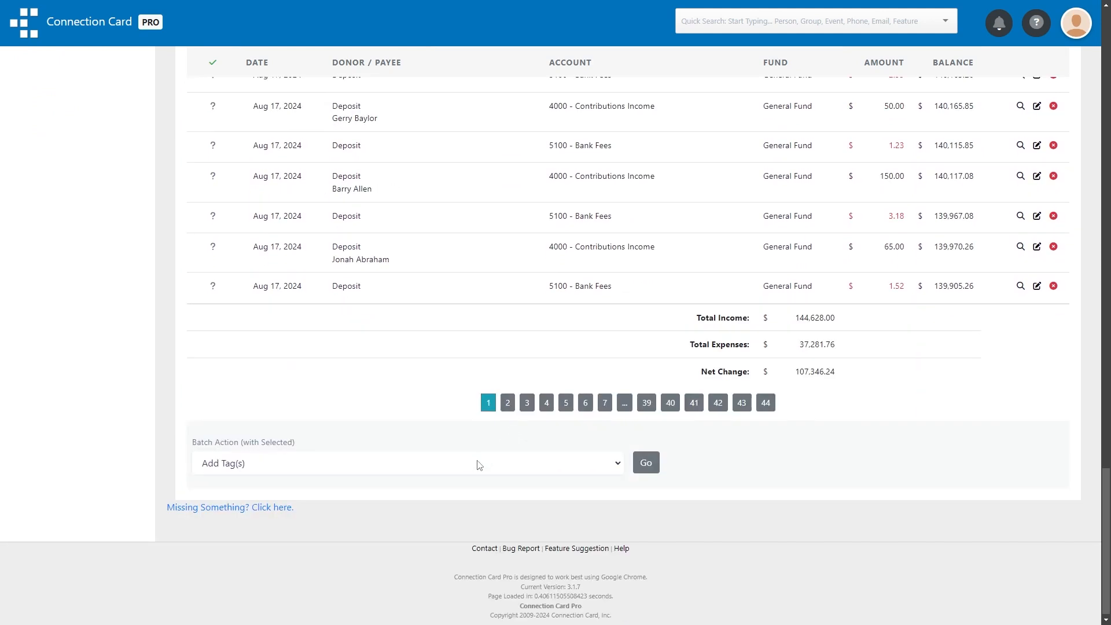
pyautogui.click(478, 463)
pyautogui.click(450, 443)
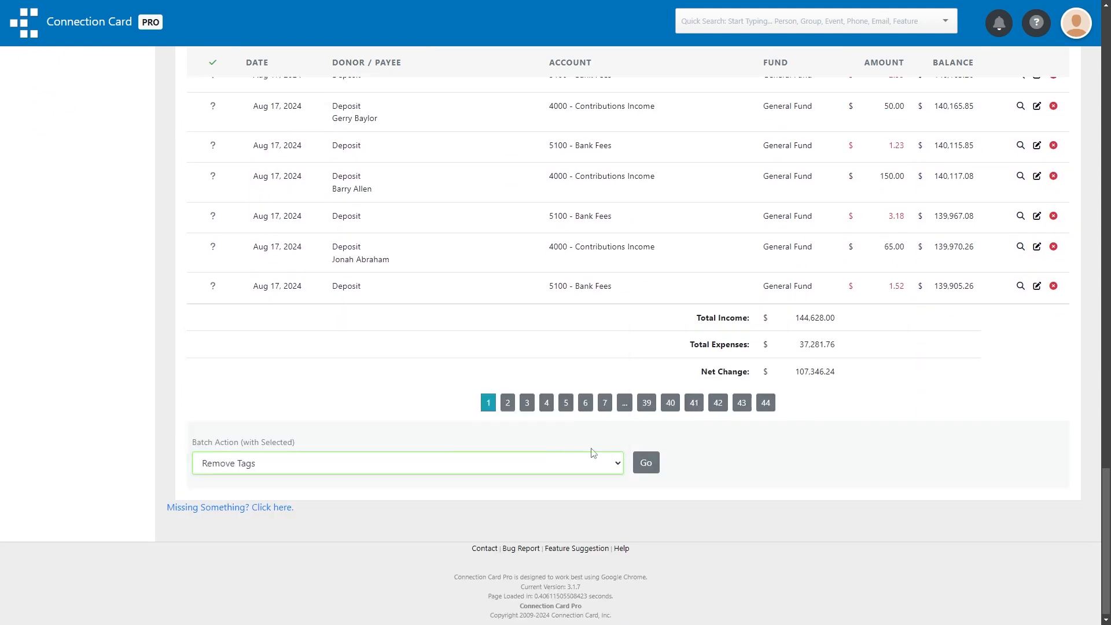
pyautogui.click(646, 462)
pyautogui.click(658, 357)
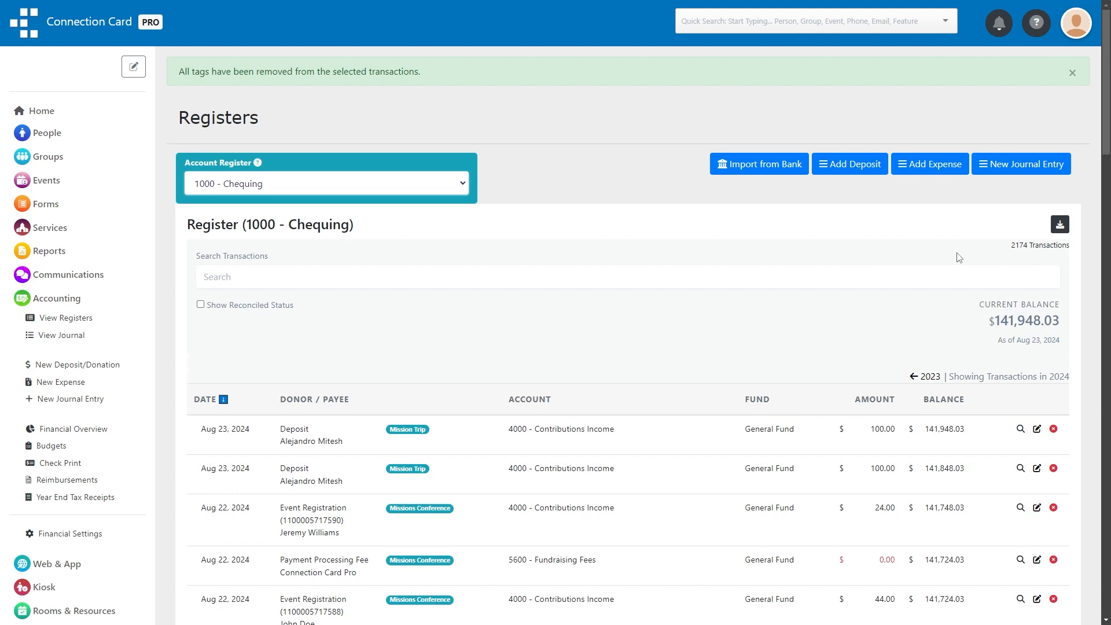
# Step: Start a bank import into the Chequing register with only the 2024-08-12 check, and assign it to 5600 - Fundraising Fees
pyautogui.click(767, 179)
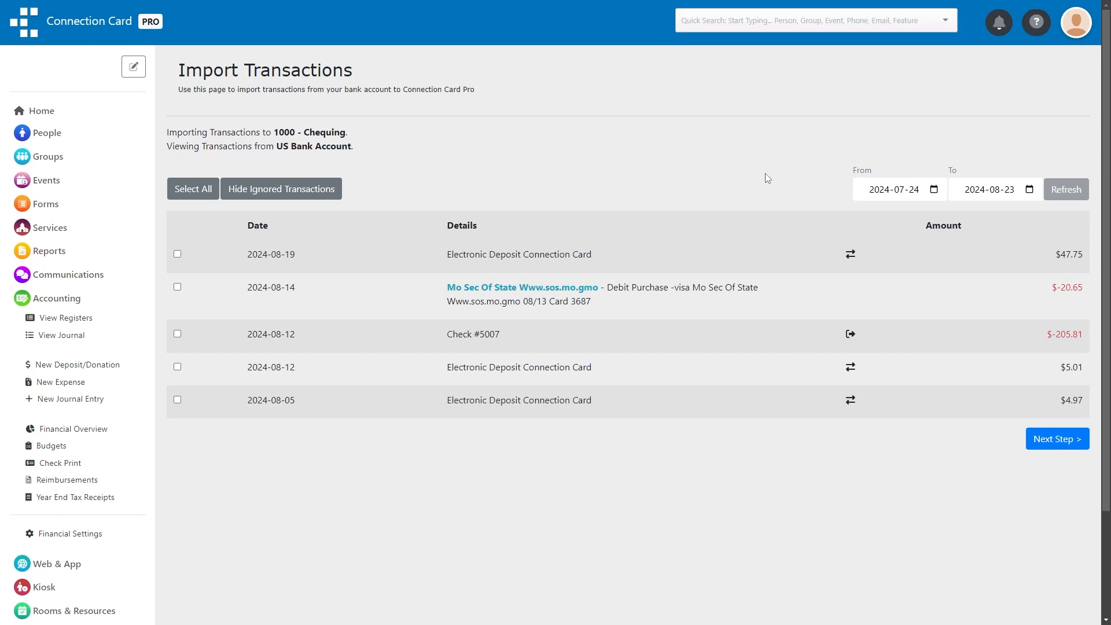
pyautogui.click(177, 335)
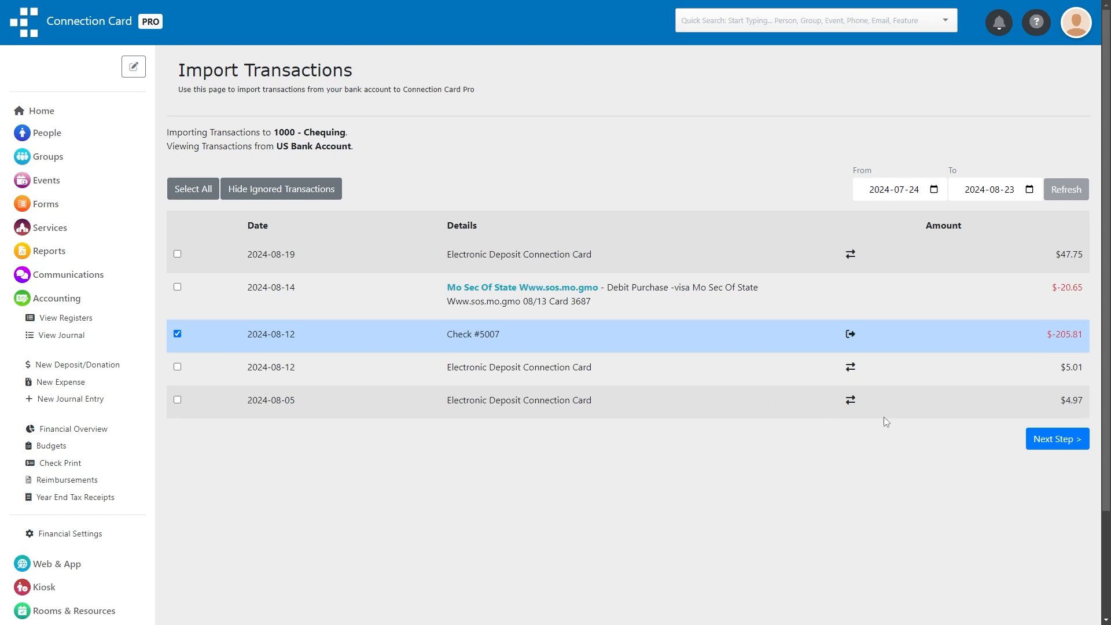
pyautogui.click(1036, 439)
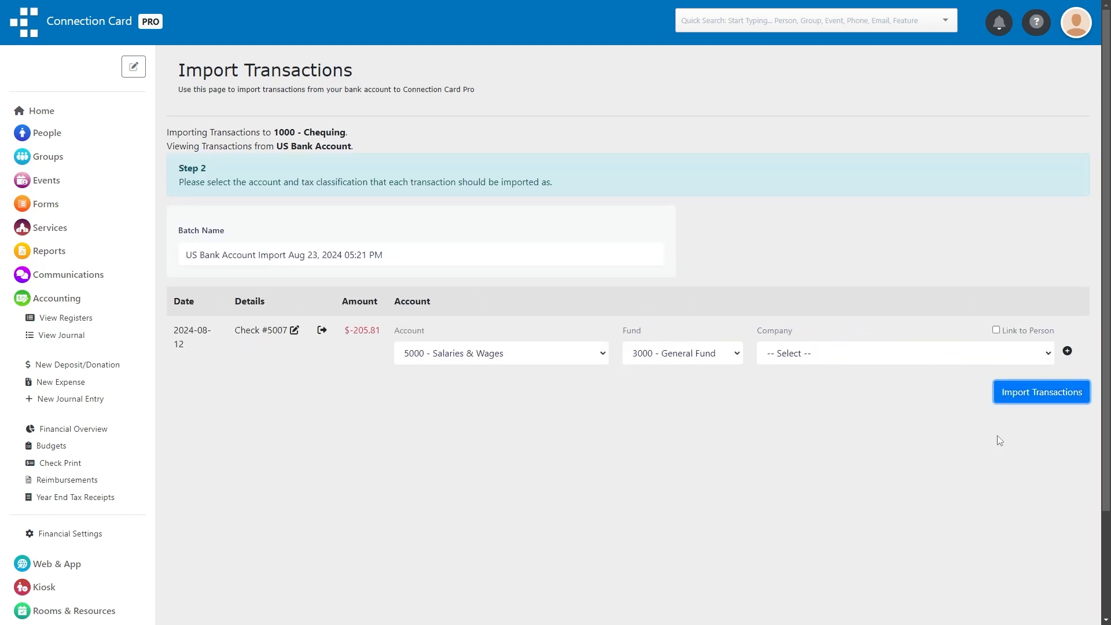
pyautogui.click(591, 354)
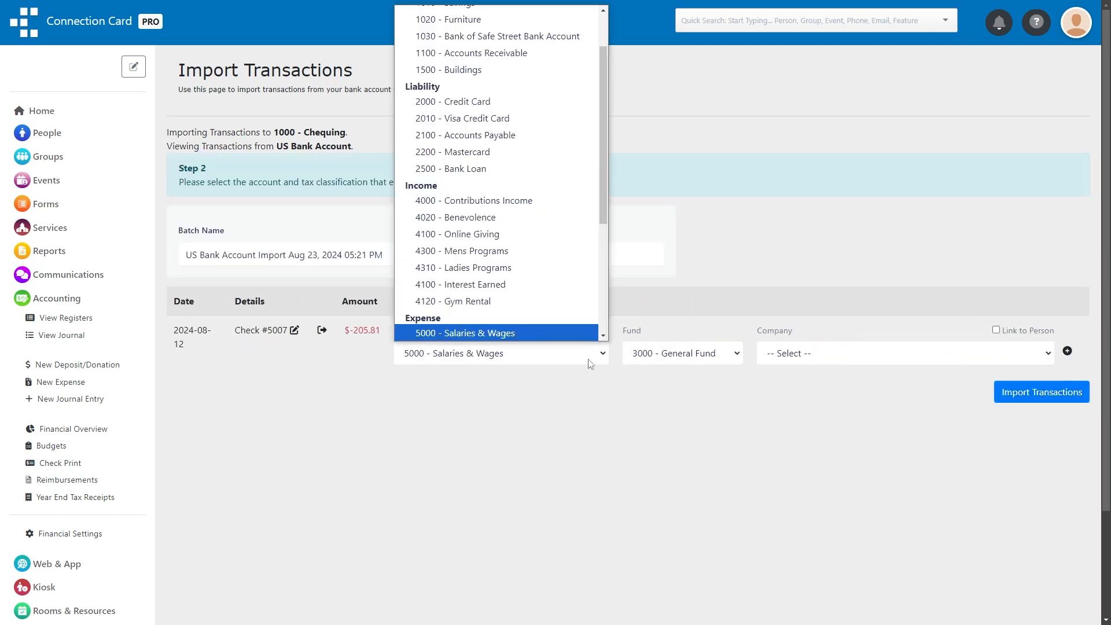
pyautogui.scroll(-4, 551, 268)
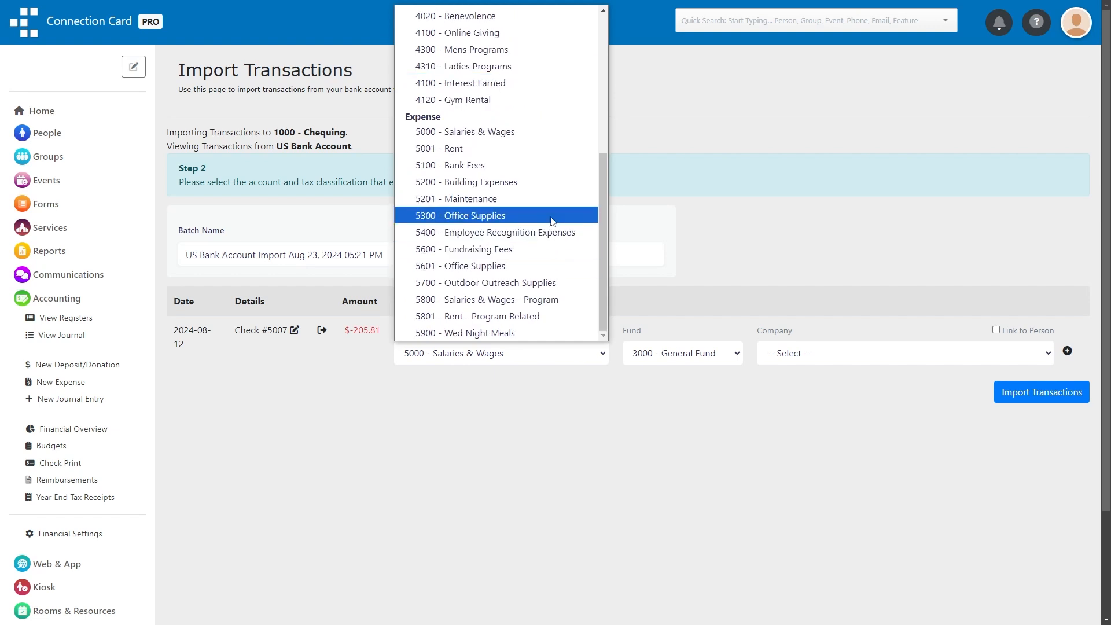
pyautogui.click(542, 246)
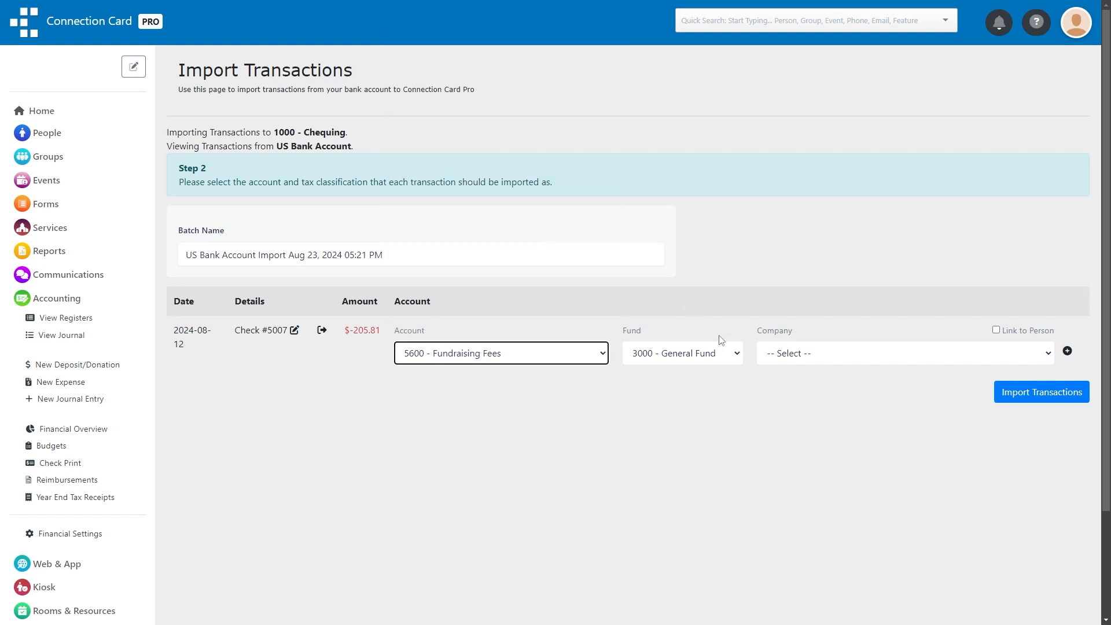
# Step: Examine the company choices and description options for the check, and import the transaction with both left as they are
pyautogui.click(892, 357)
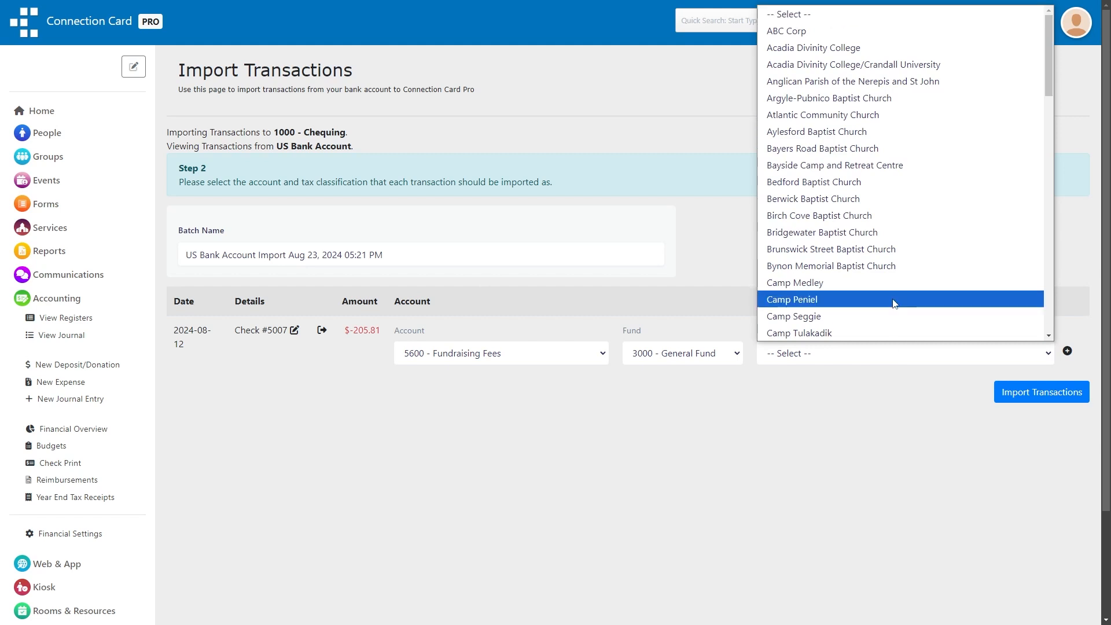
pyautogui.scroll(-5, 894, 303)
pyautogui.scroll(5, 894, 303)
pyautogui.click(891, 357)
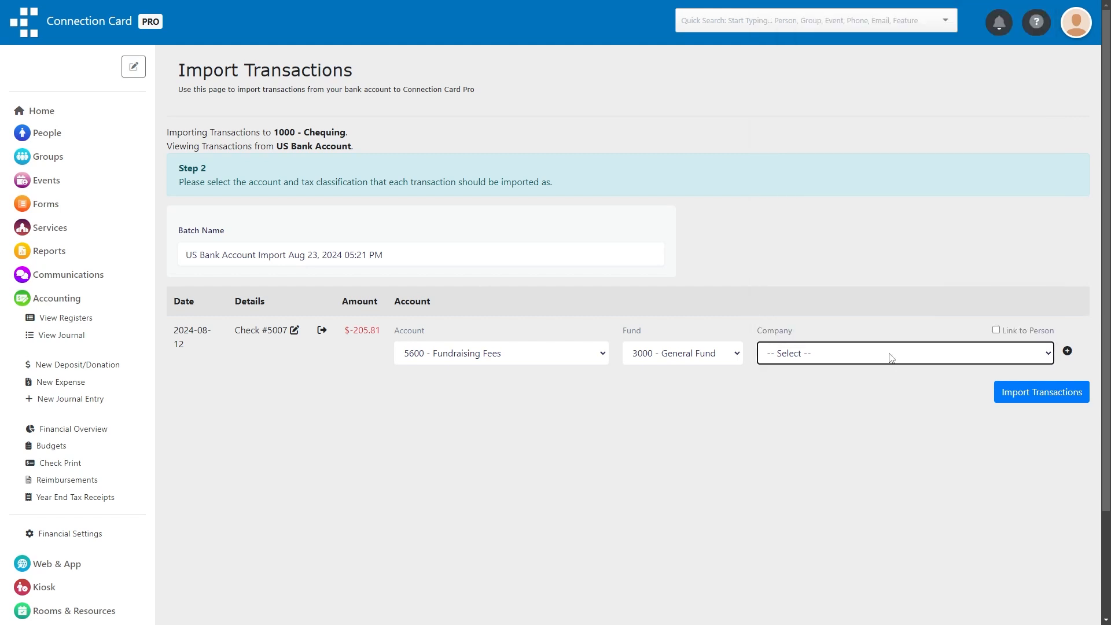
pyautogui.click(295, 330)
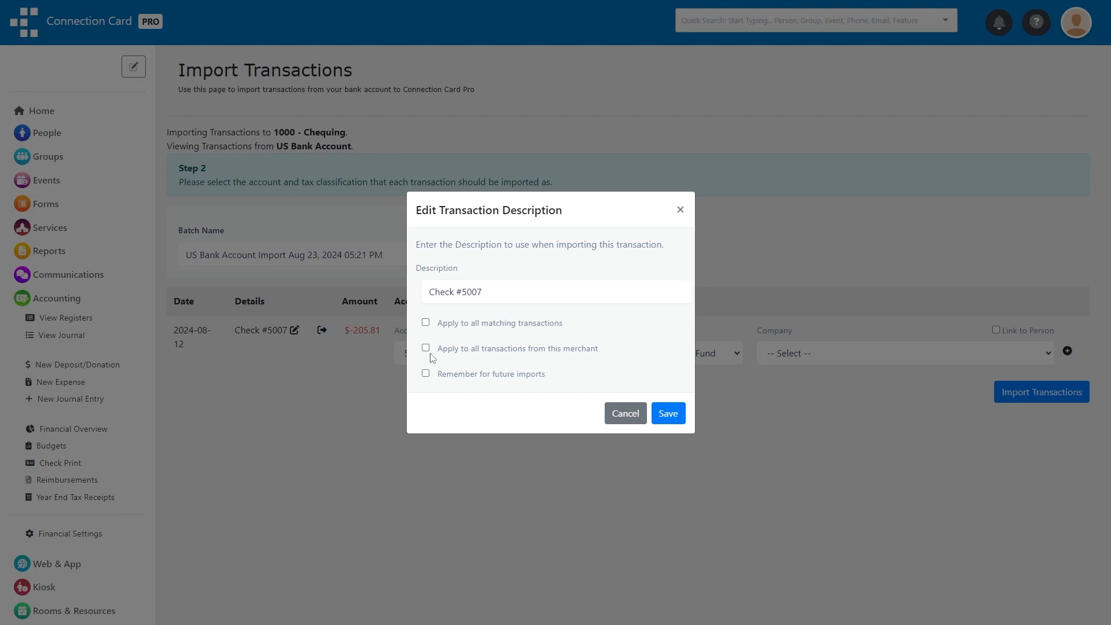
pyautogui.click(681, 211)
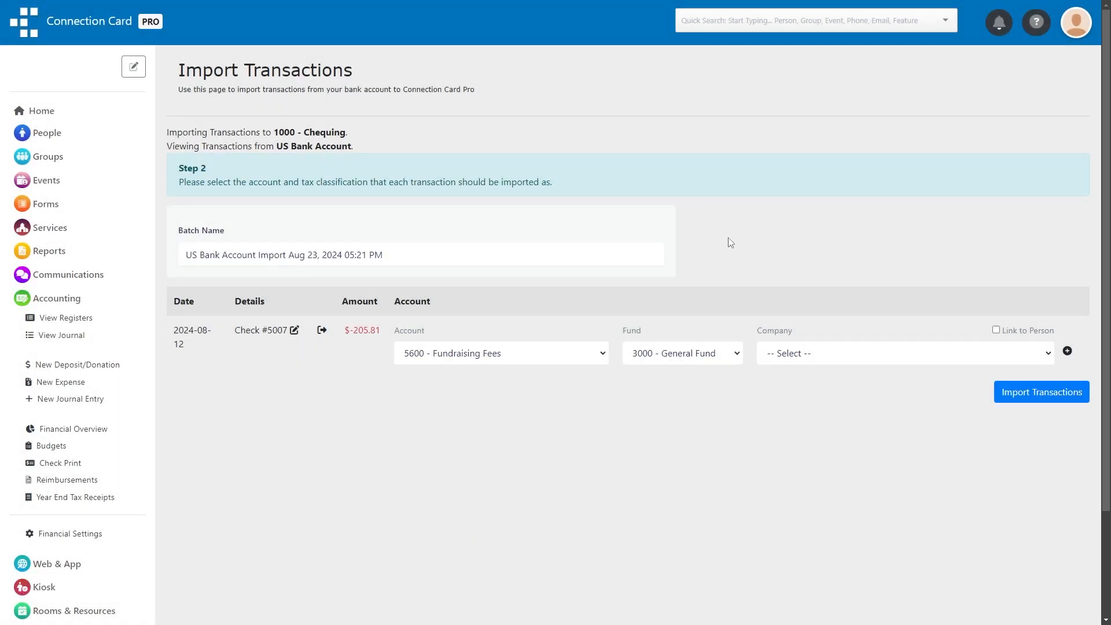
pyautogui.click(1034, 389)
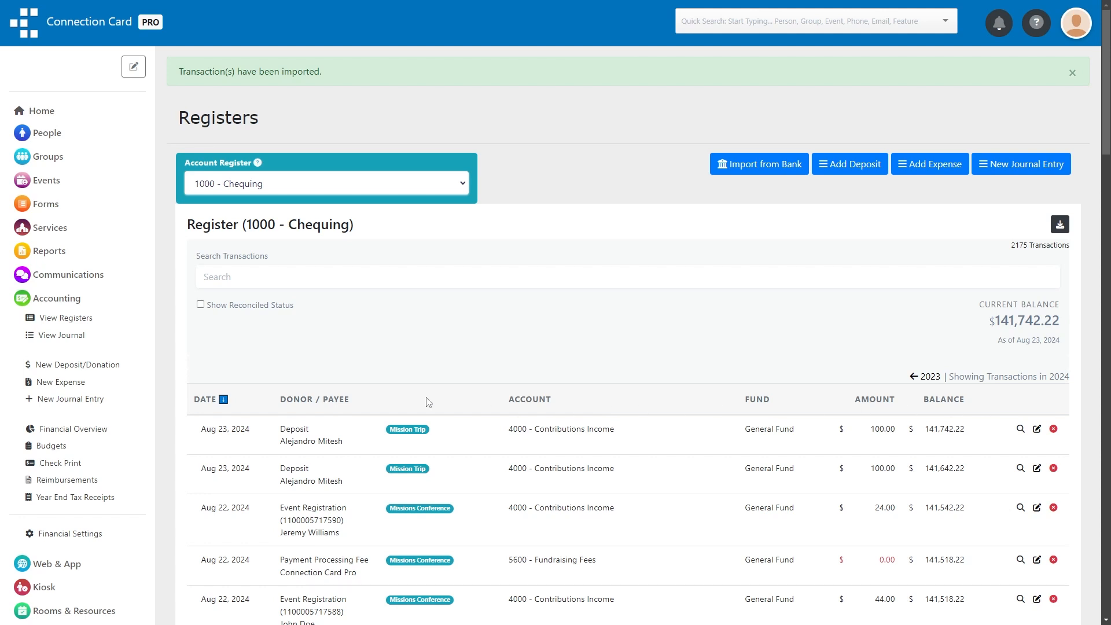
# Step: Start a new deposit to the 3000 - General Fund with a first line of 150 to 4000 - Contributions Income
pyautogui.click(109, 365)
pyautogui.click(608, 289)
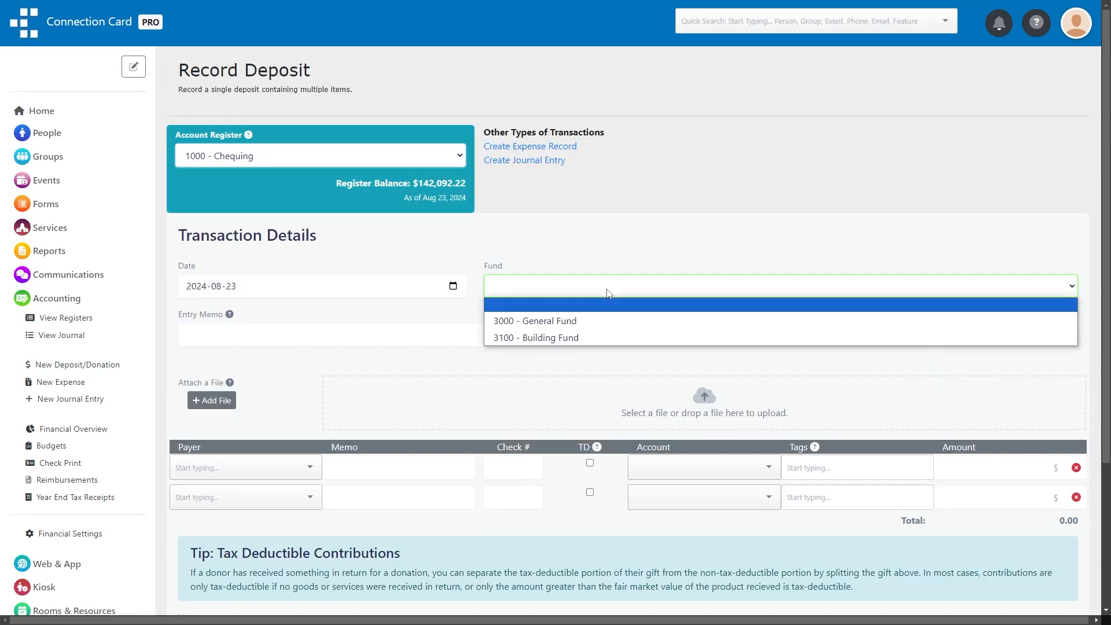
pyautogui.click(601, 317)
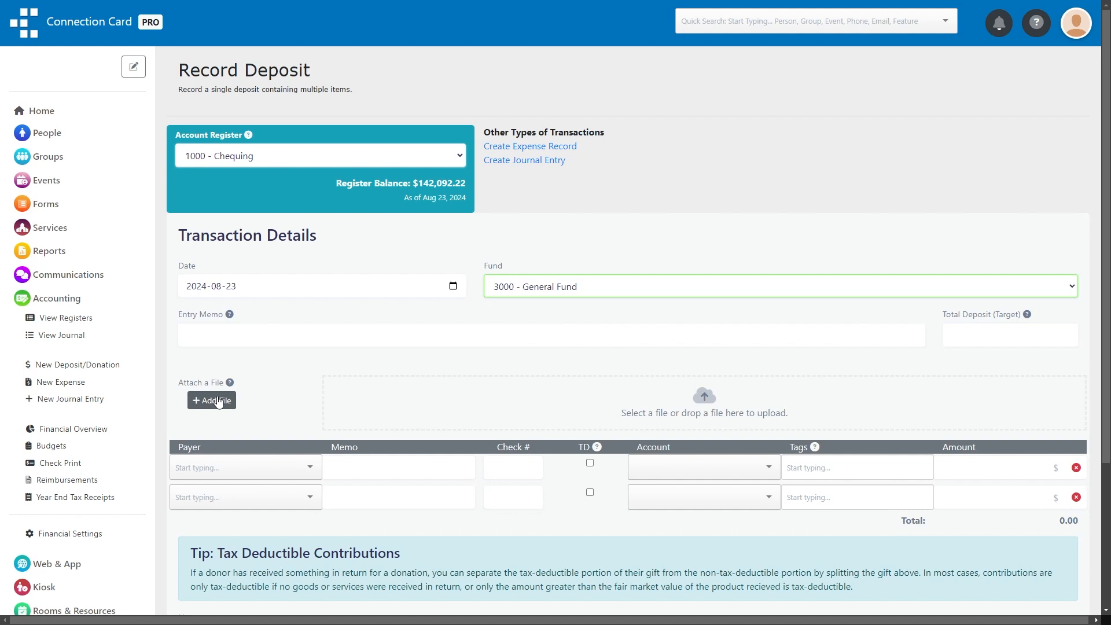
pyautogui.click(682, 467)
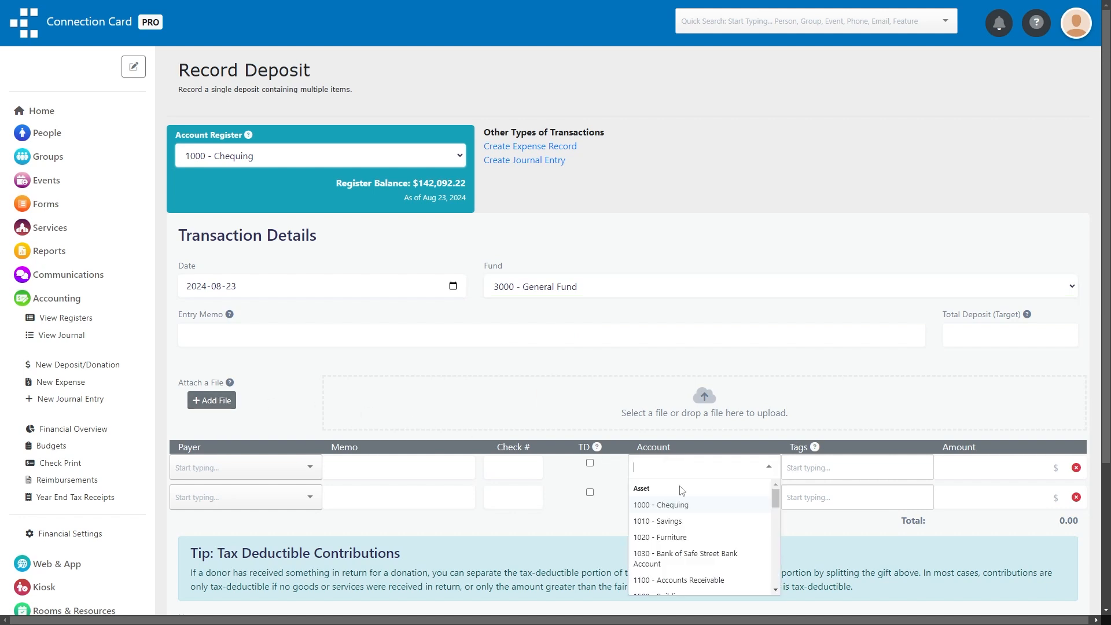
pyautogui.scroll(-3, 684, 493)
pyautogui.click(697, 557)
pyautogui.click(980, 468)
pyautogui.write('150')
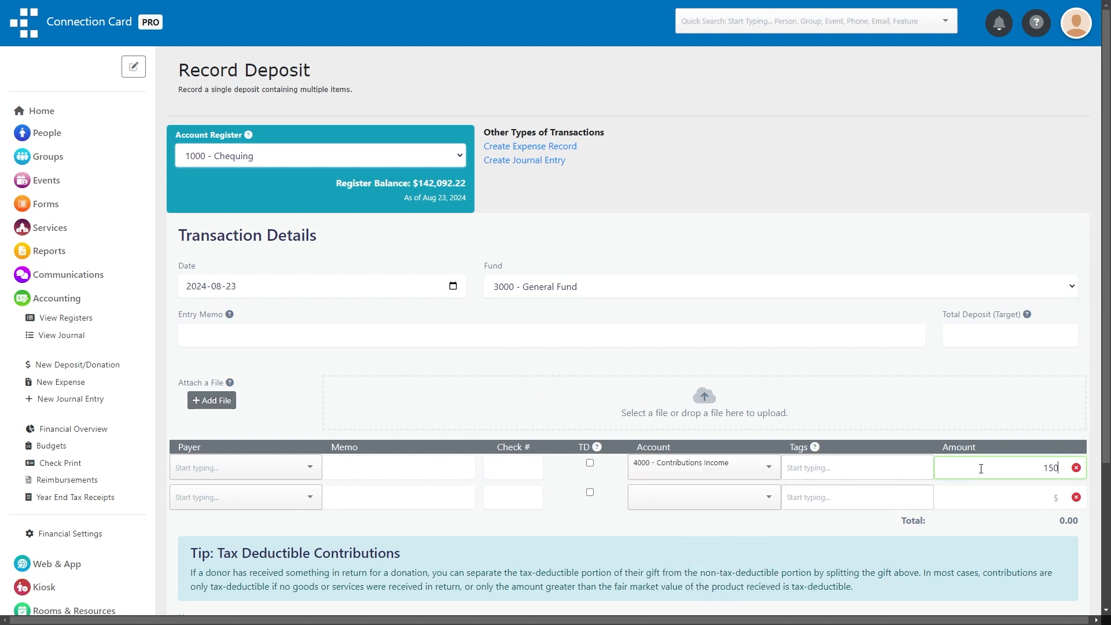
# Step: Add a second deposit line of 200 to 4000 - Contributions Income and mark it as tax deductible
pyautogui.click(769, 491)
pyautogui.scroll(-2, 707, 567)
pyautogui.click(694, 583)
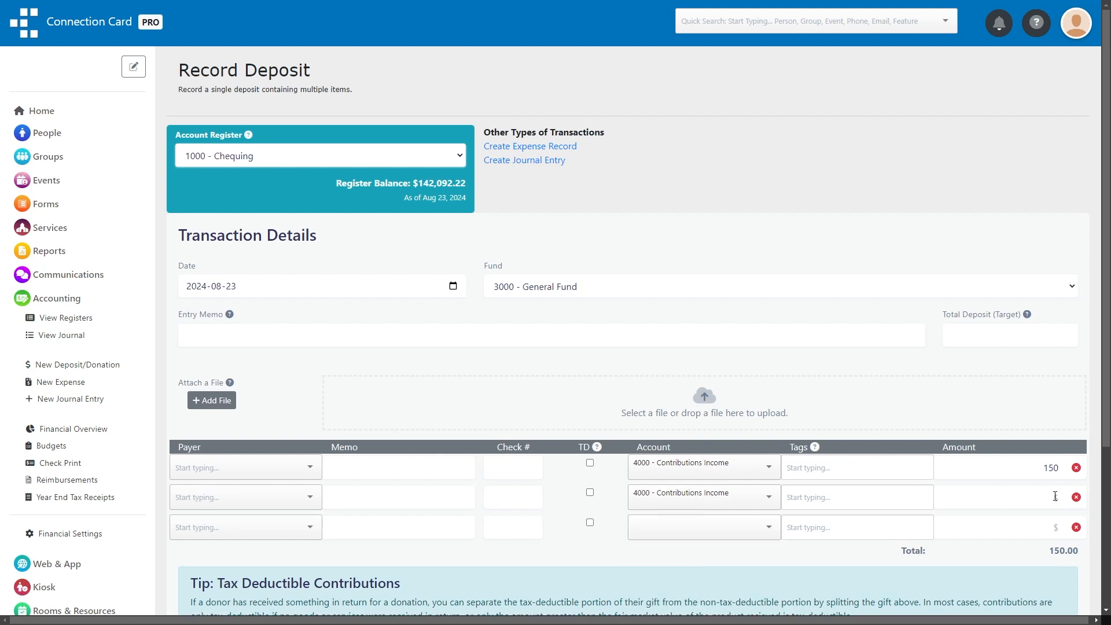
pyautogui.click(1055, 497)
pyautogui.write('200')
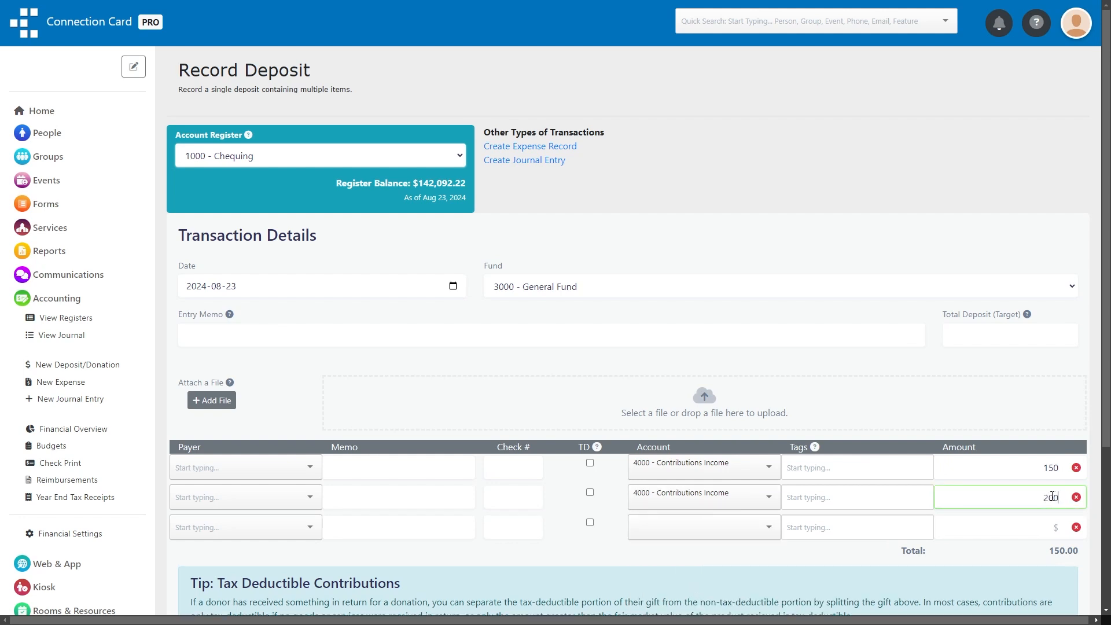
pyautogui.click(590, 492)
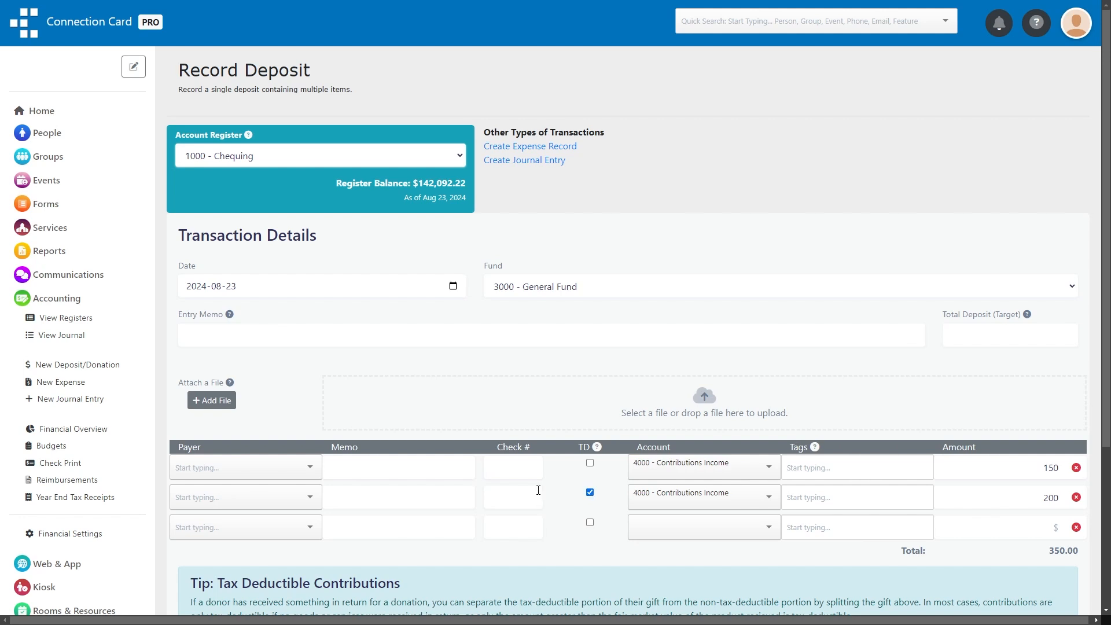
# Step: Assign an existing individual as payer to each of the two deposit lines and save the deposit
pyautogui.click(271, 466)
pyautogui.write('fre')
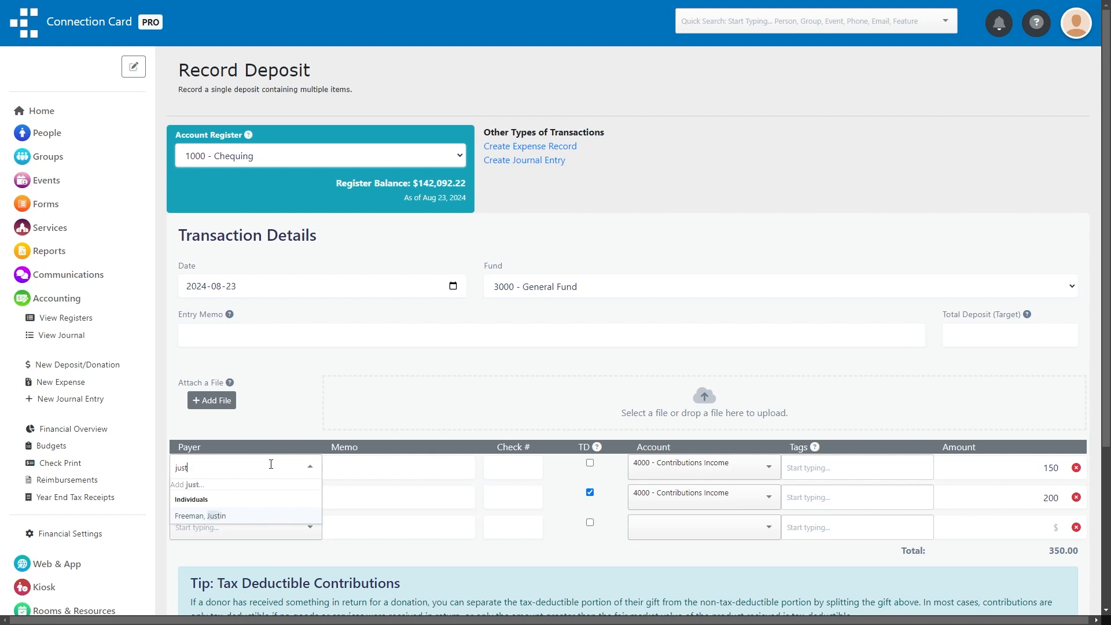
pyautogui.click(222, 509)
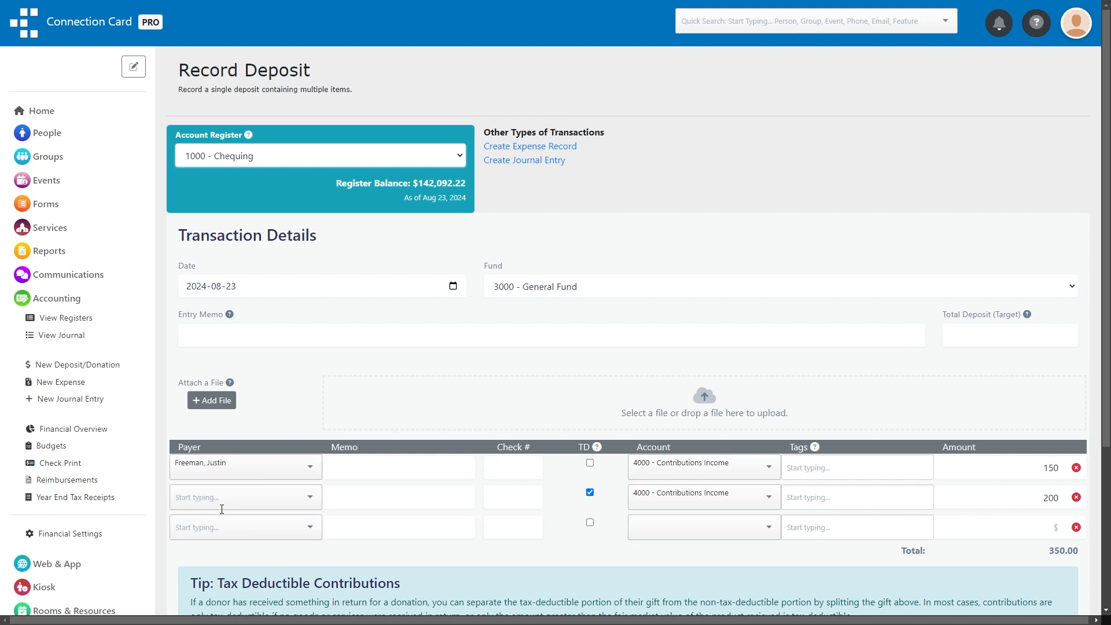
pyautogui.click(222, 504)
pyautogui.write('lej')
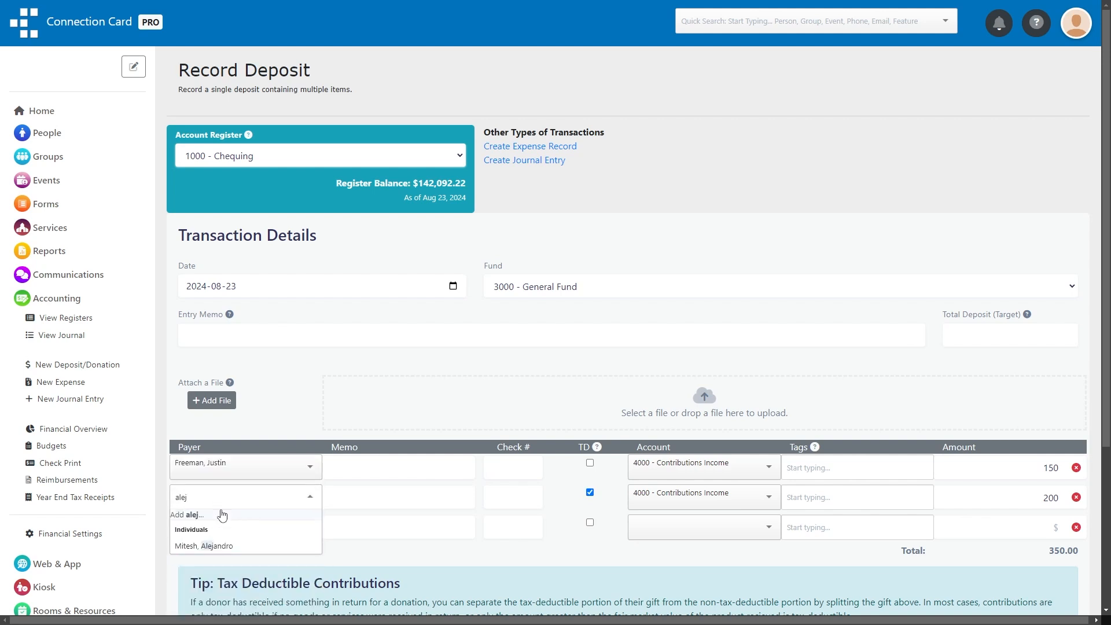
pyautogui.click(217, 546)
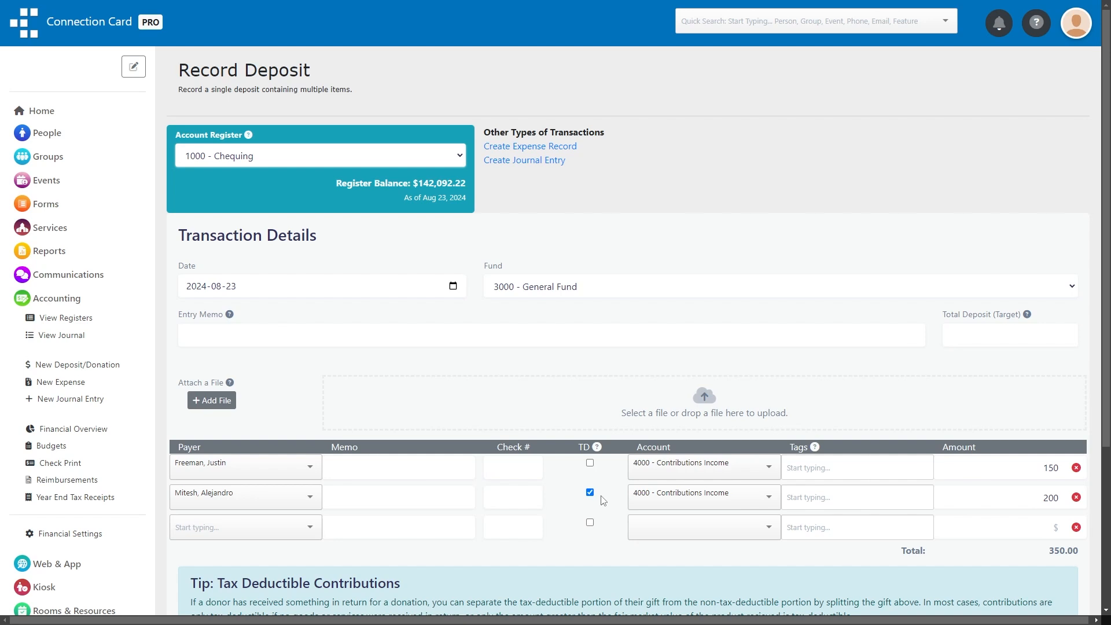
pyautogui.scroll(-4, 603, 500)
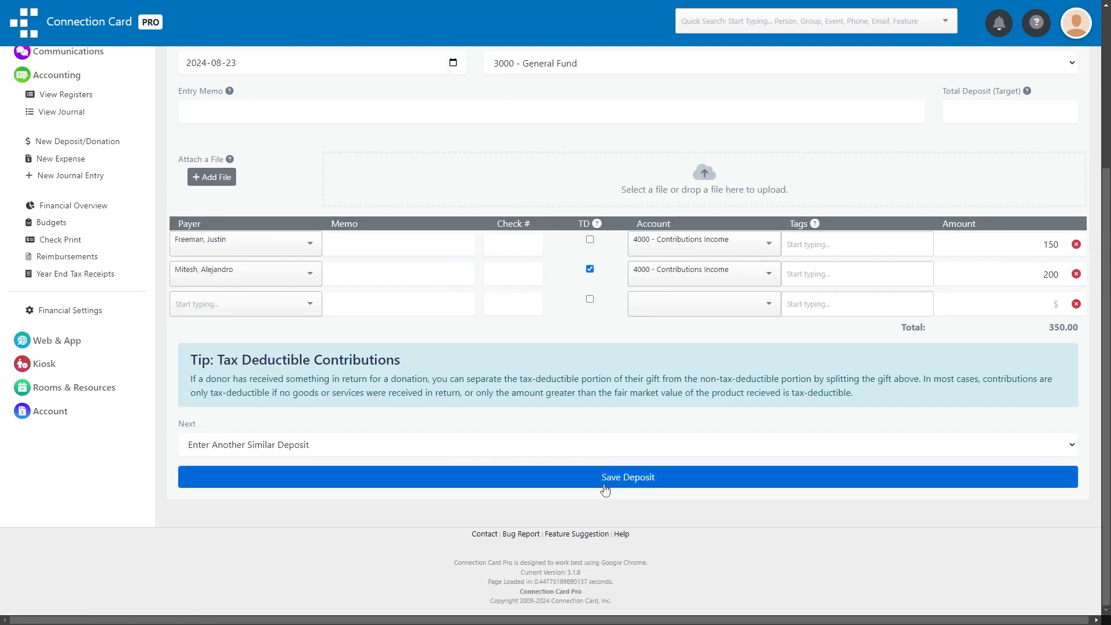
pyautogui.click(603, 482)
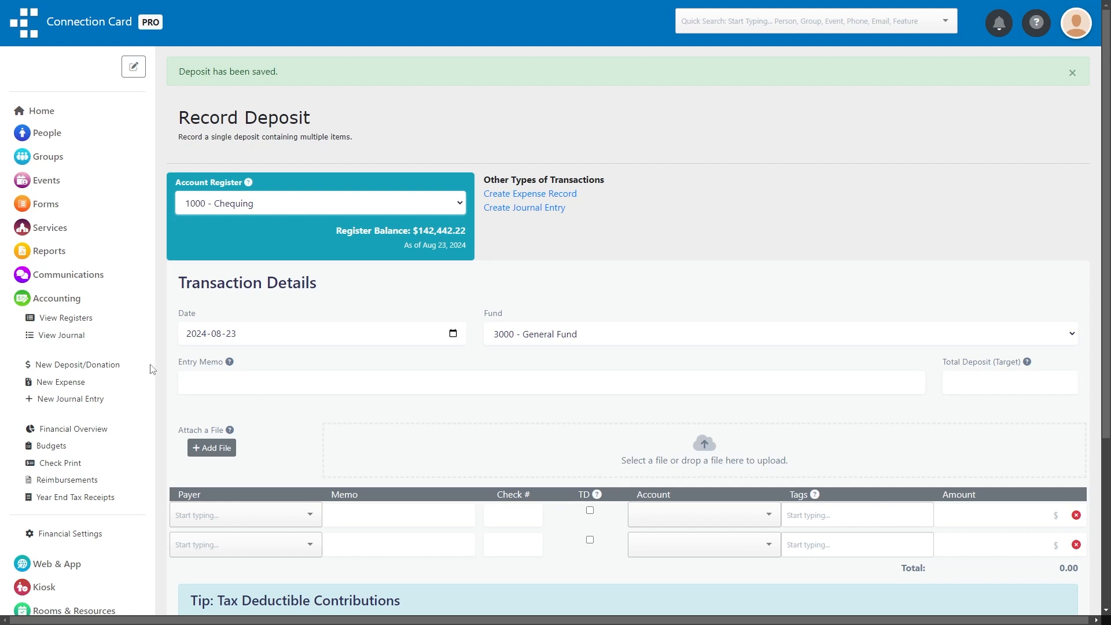
# Step: Open the accounting journal and look through its listed transactions
pyautogui.click(73, 339)
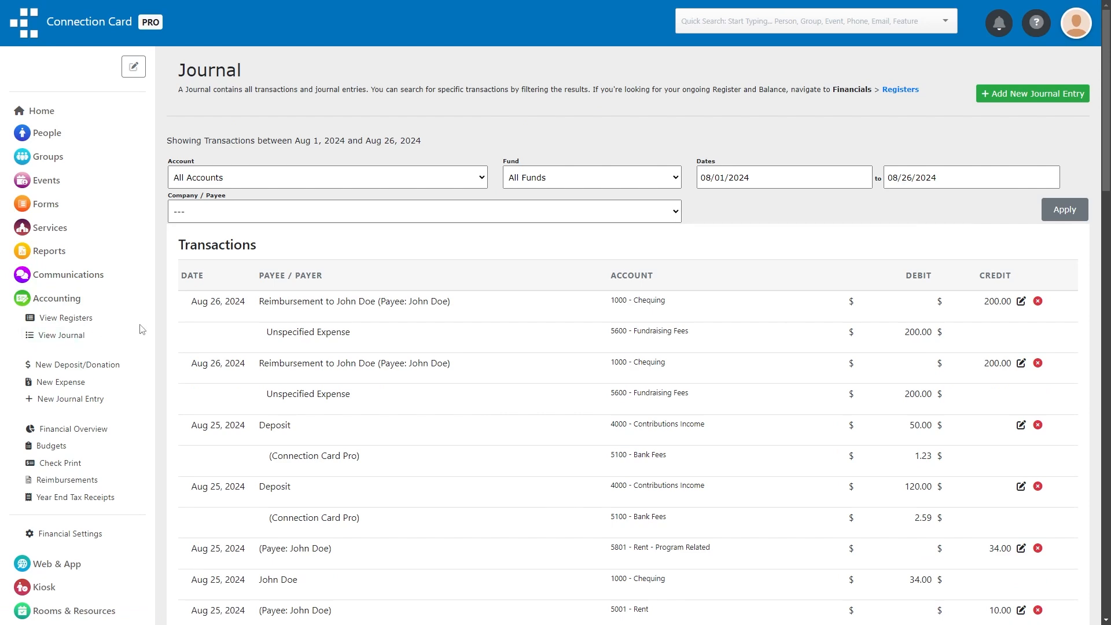
pyautogui.scroll(-10, 154, 329)
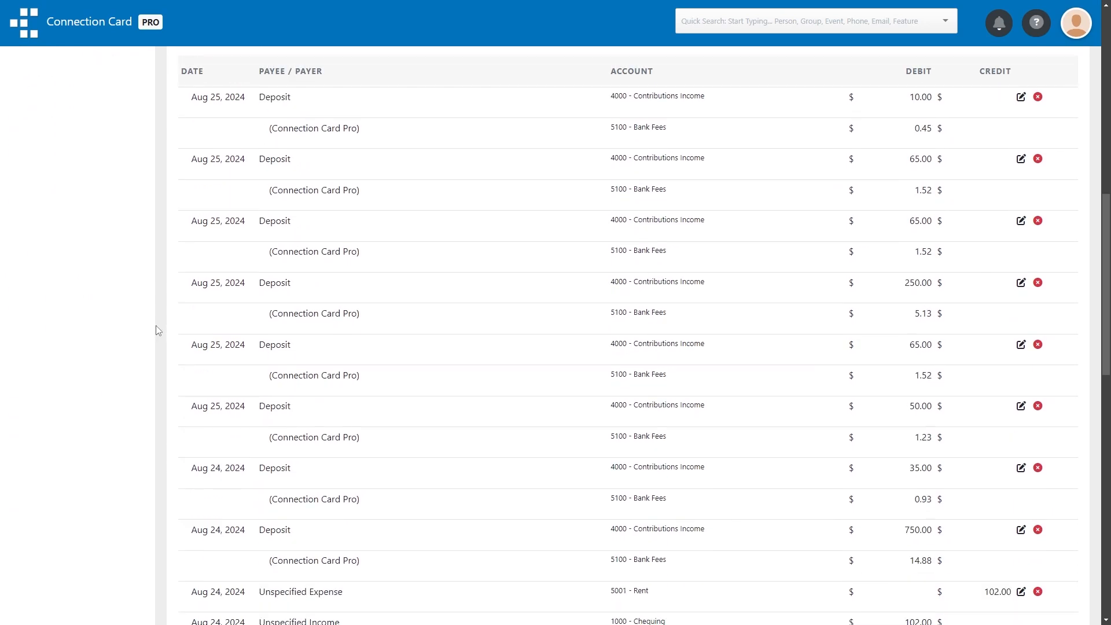
pyautogui.scroll(10, 158, 330)
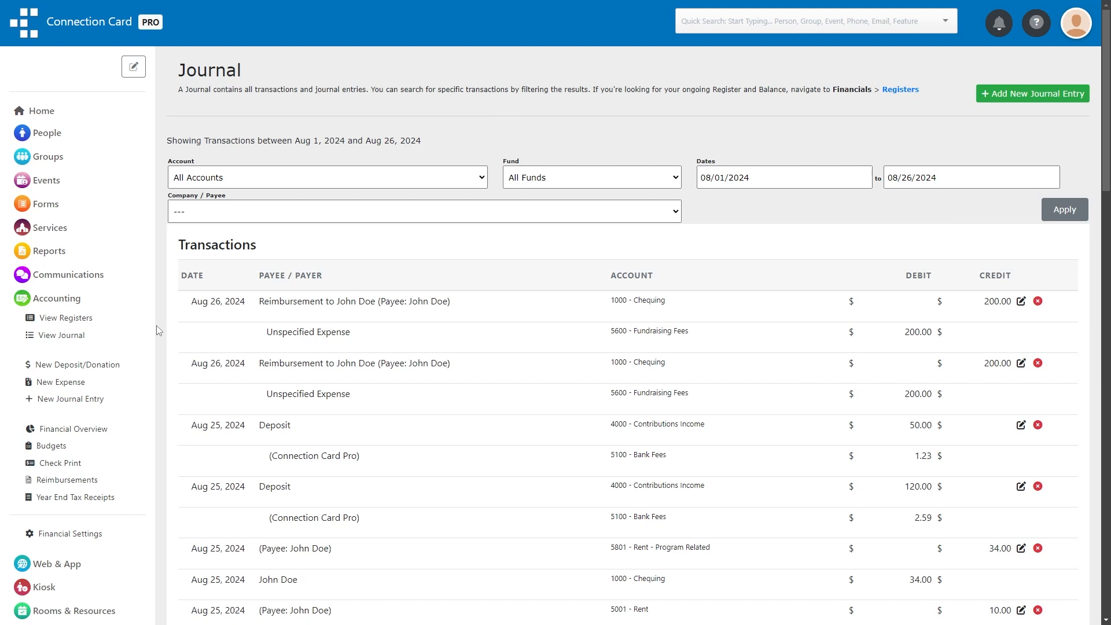
# Step: Filter the journal by account 4000 - Contributions Income and fund 3000 - General Fund, leaving the company unset, and review the matching transactions
pyautogui.click(312, 178)
pyautogui.scroll(-4, 281, 291)
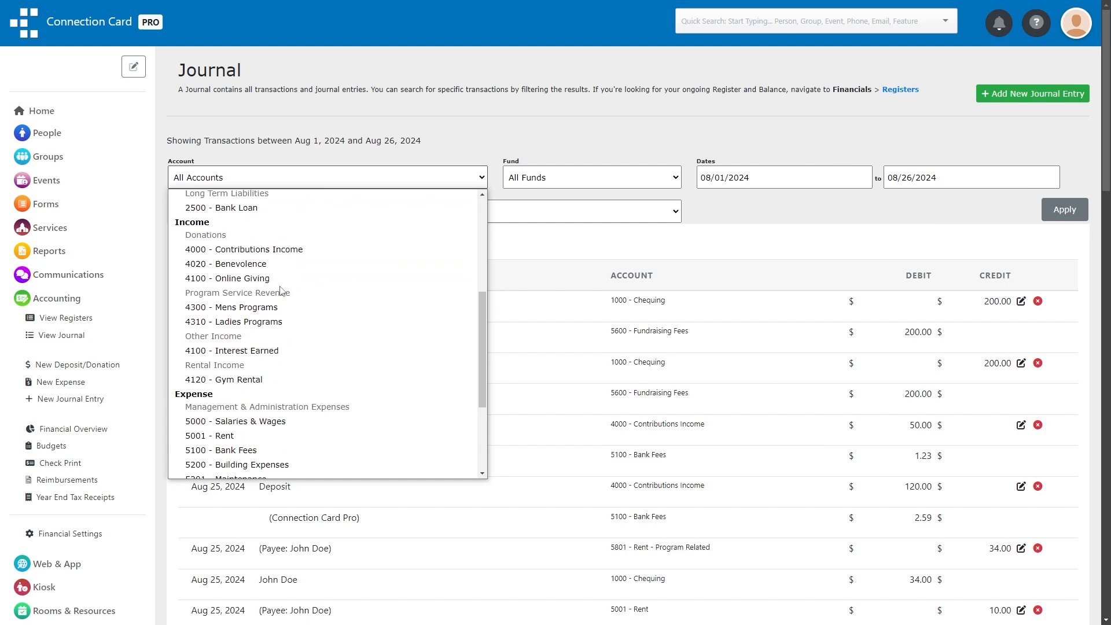
pyautogui.click(281, 250)
pyautogui.click(576, 179)
pyautogui.click(577, 210)
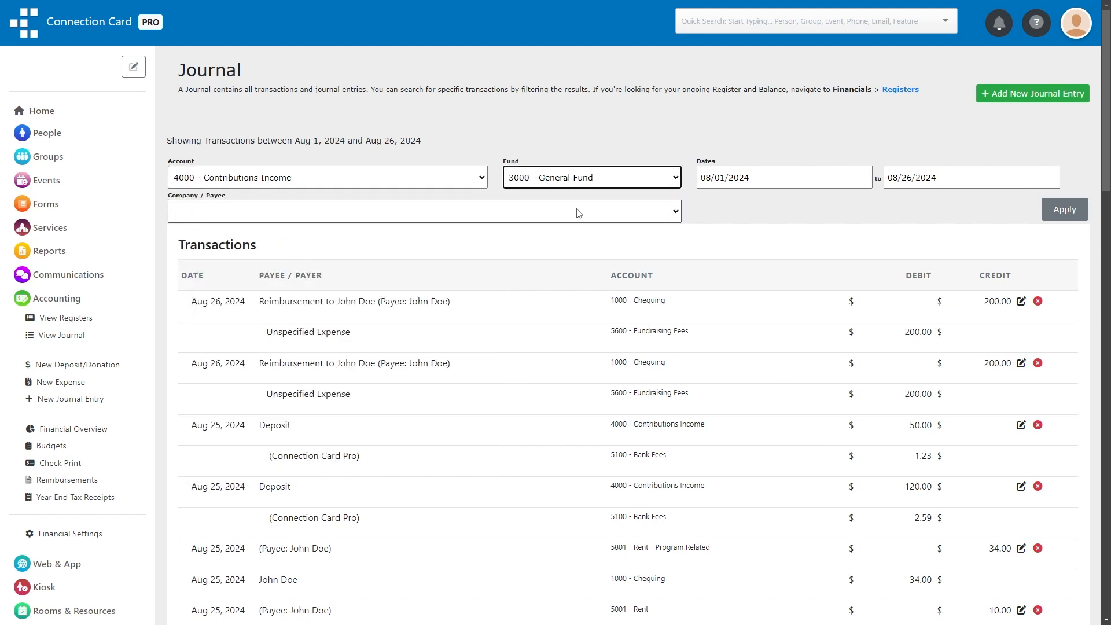
pyautogui.click(665, 214)
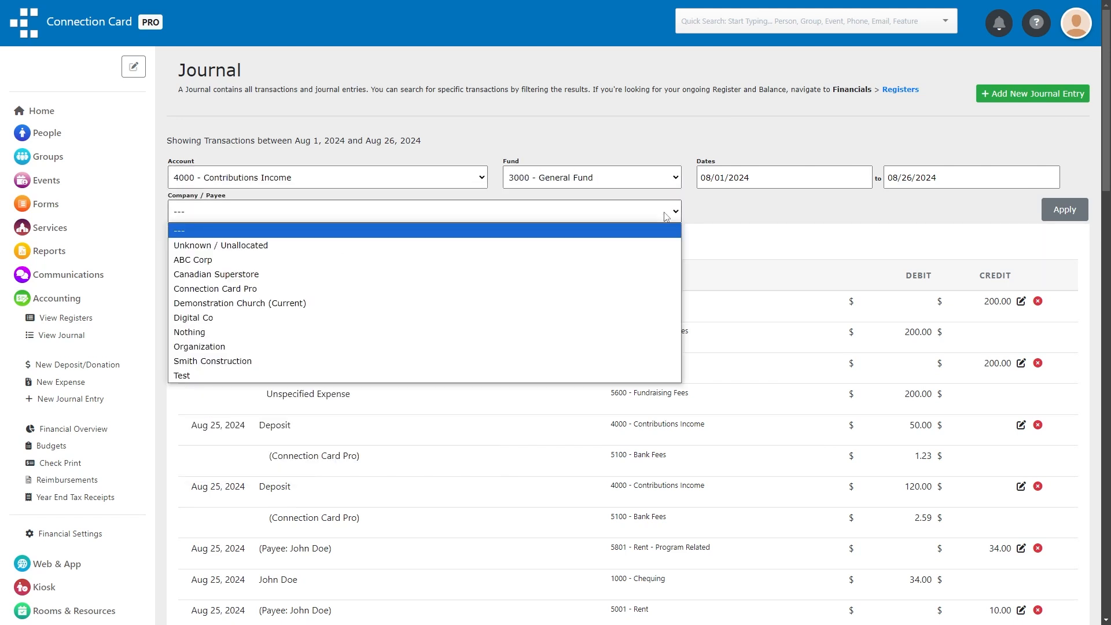
pyautogui.click(666, 216)
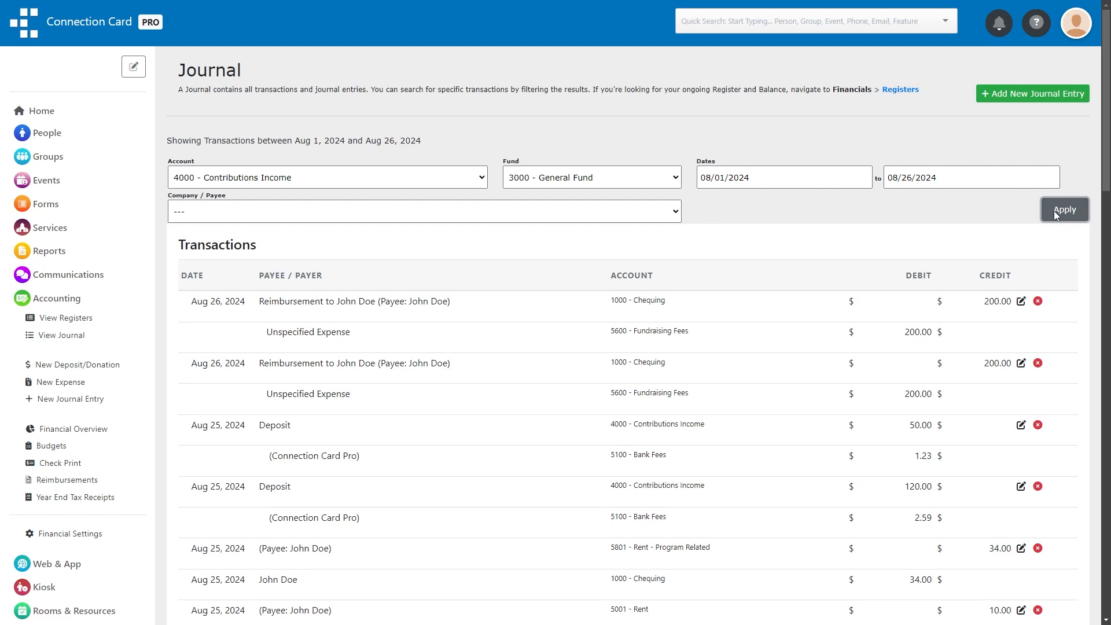
pyautogui.click(1054, 210)
pyautogui.scroll(-8, 1055, 216)
pyautogui.scroll(8, 1056, 217)
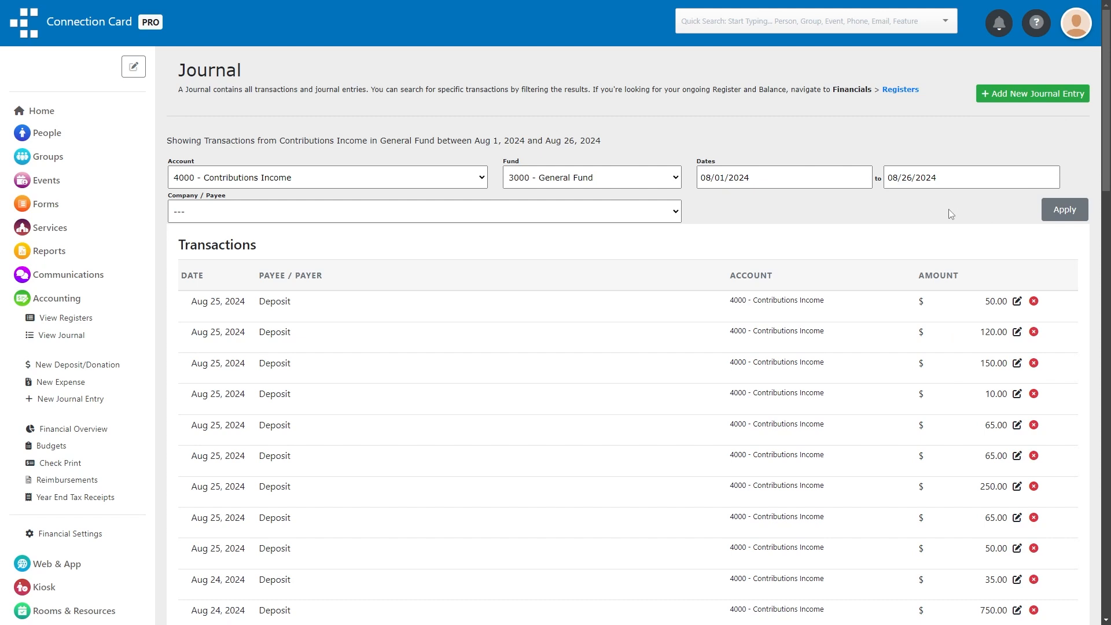
# Step: Create a new 2024 budget described as "2024 Annual Budget" with annual amounts, built by department
pyautogui.click(52, 448)
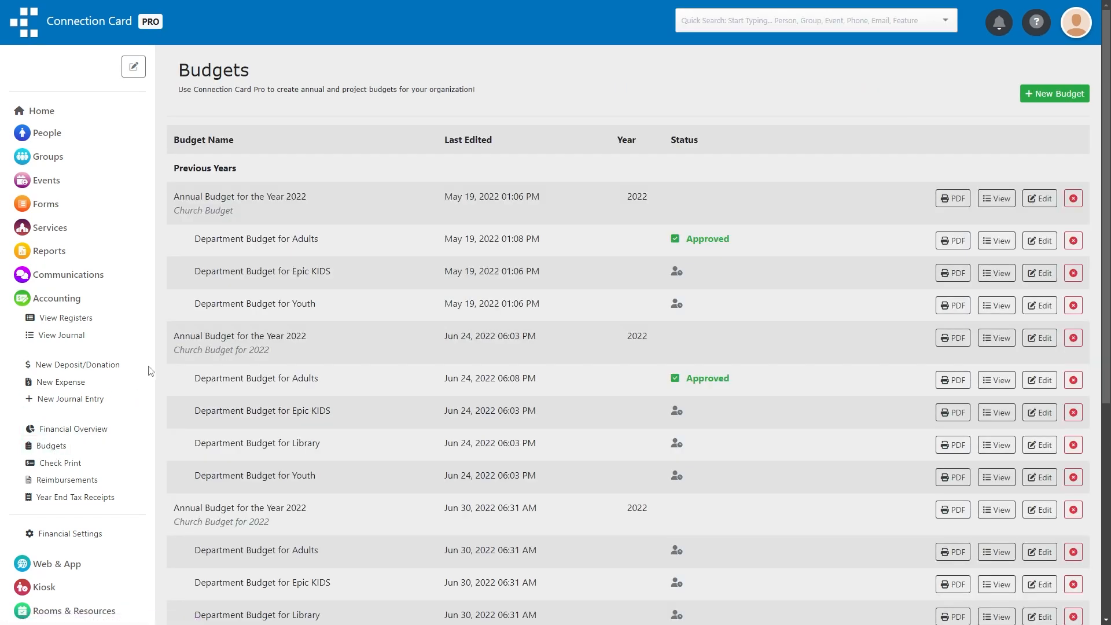
pyautogui.click(1051, 94)
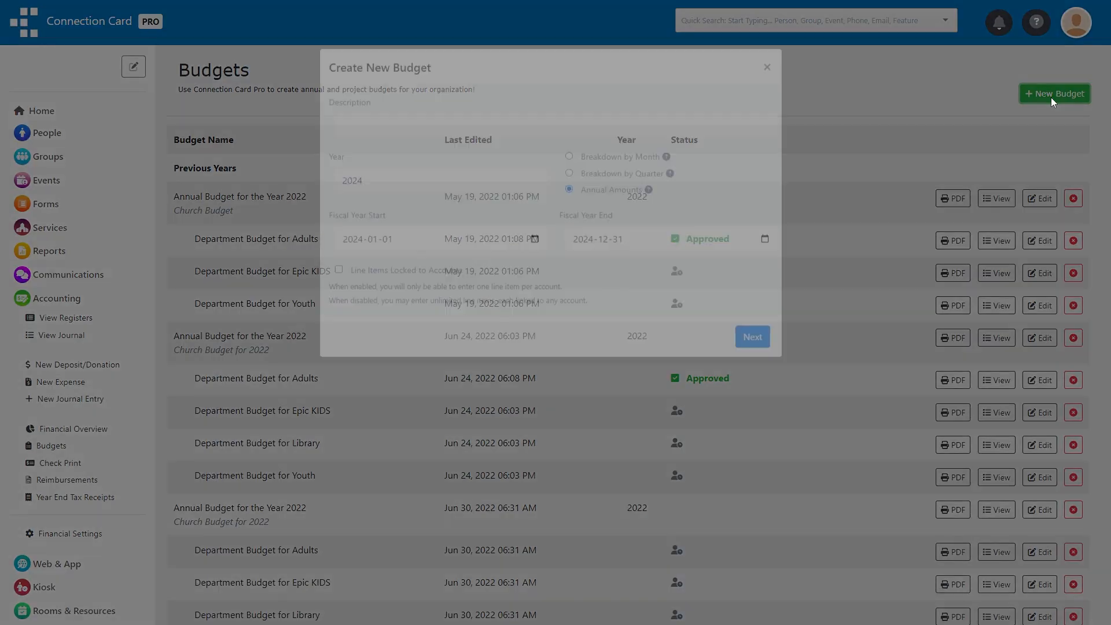
pyautogui.click(688, 226)
pyautogui.write('2024 Annual Budget')
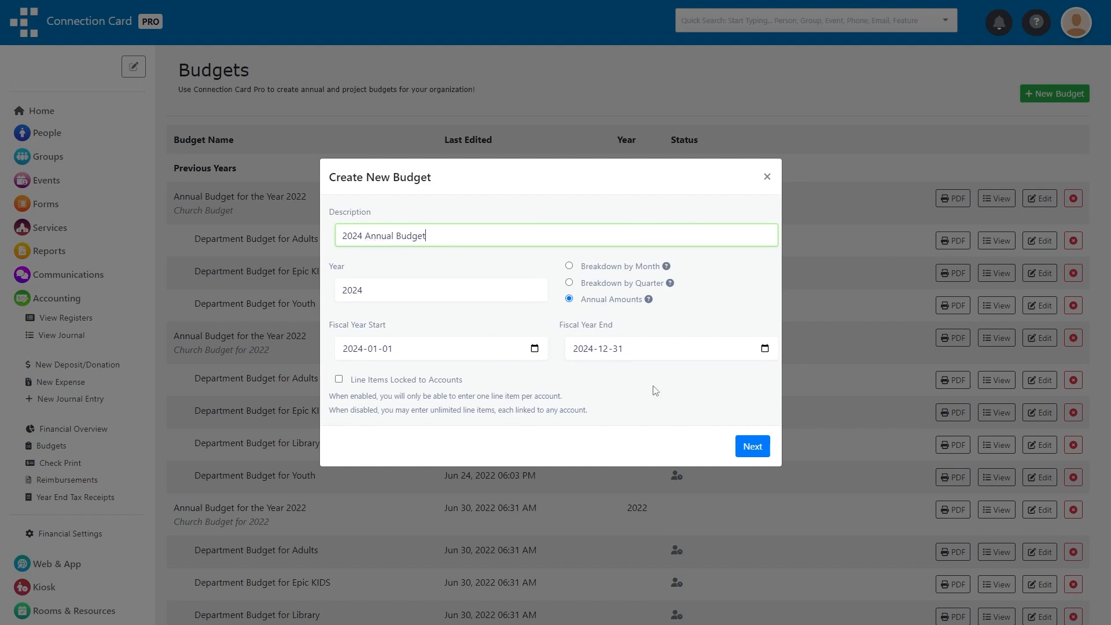
pyautogui.click(751, 445)
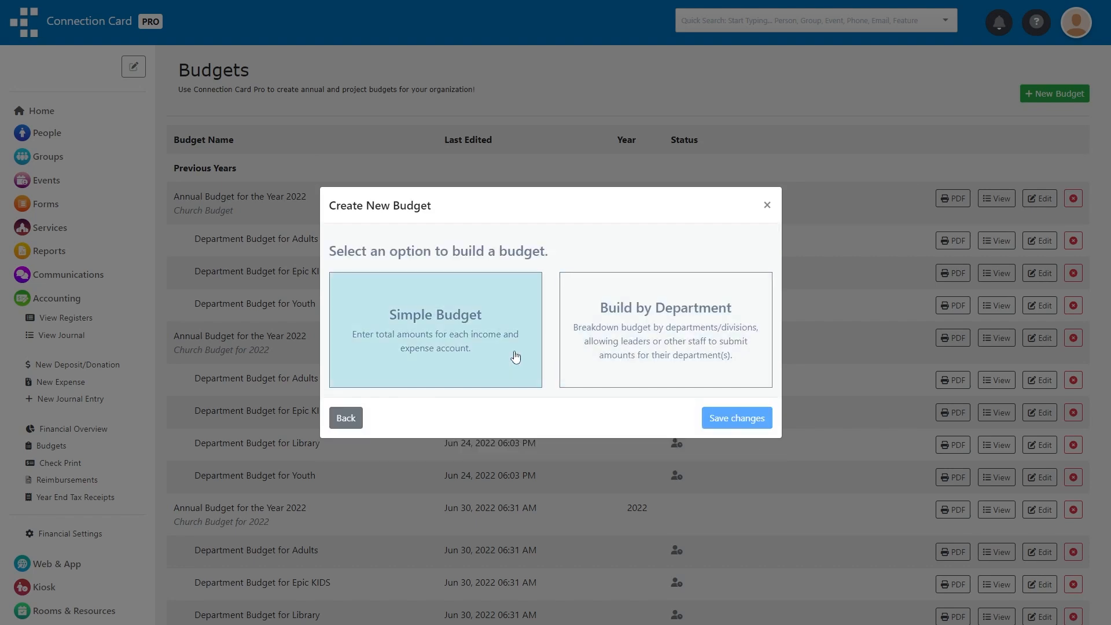
pyautogui.click(625, 355)
pyautogui.click(734, 418)
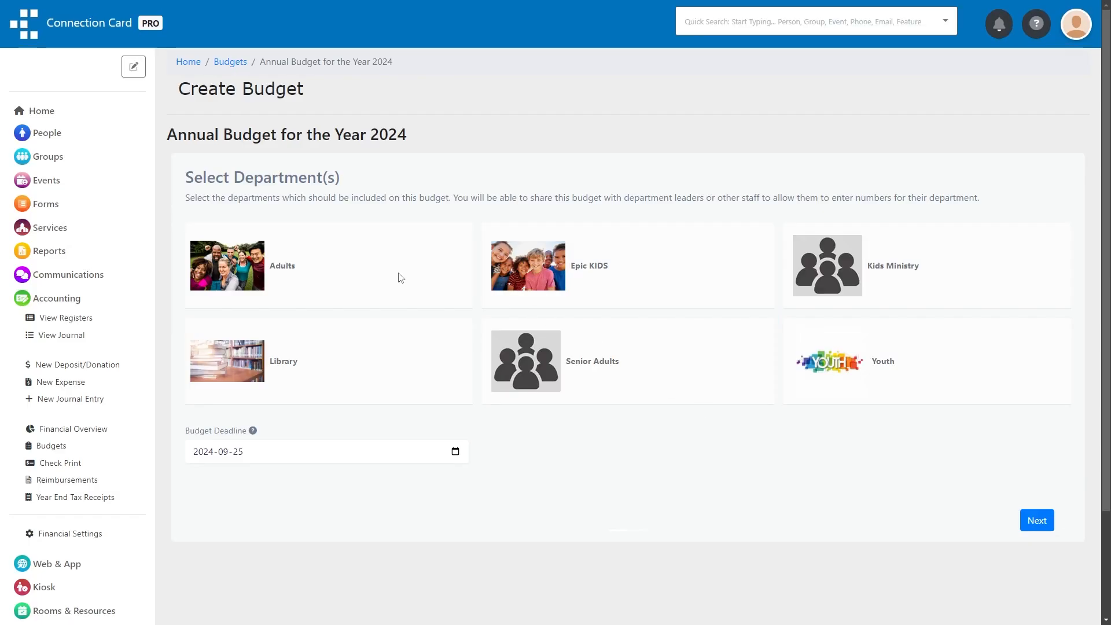
# Step: Include the Adults, Kids Ministry and Youth departments in the budget, and save it shared with the preselected department leaders
pyautogui.click(401, 277)
pyautogui.click(907, 265)
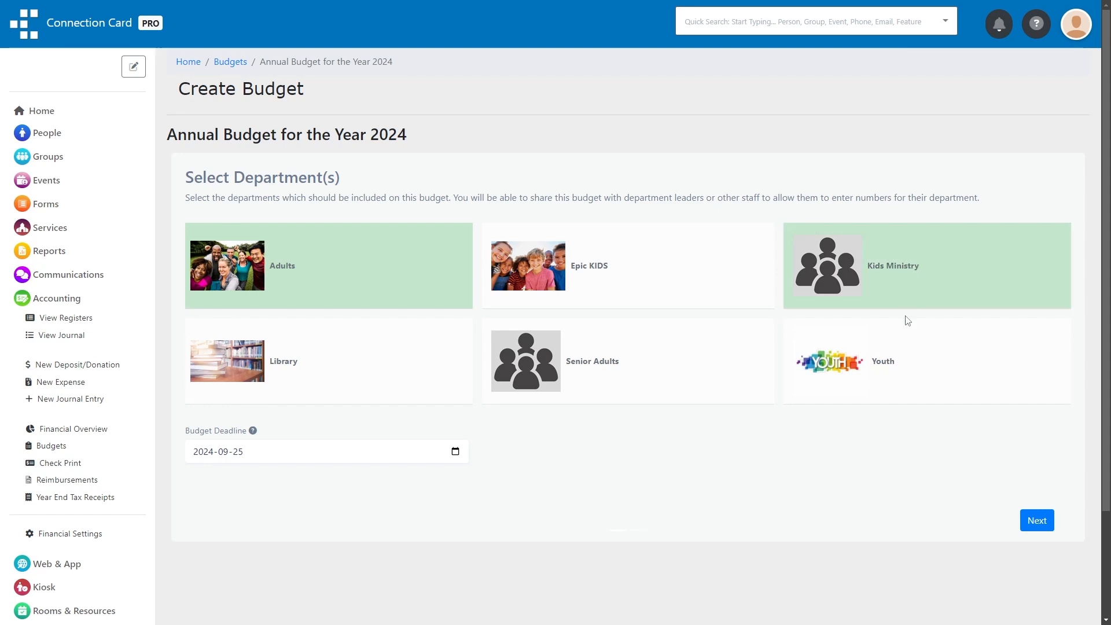
pyautogui.click(903, 358)
pyautogui.click(1026, 513)
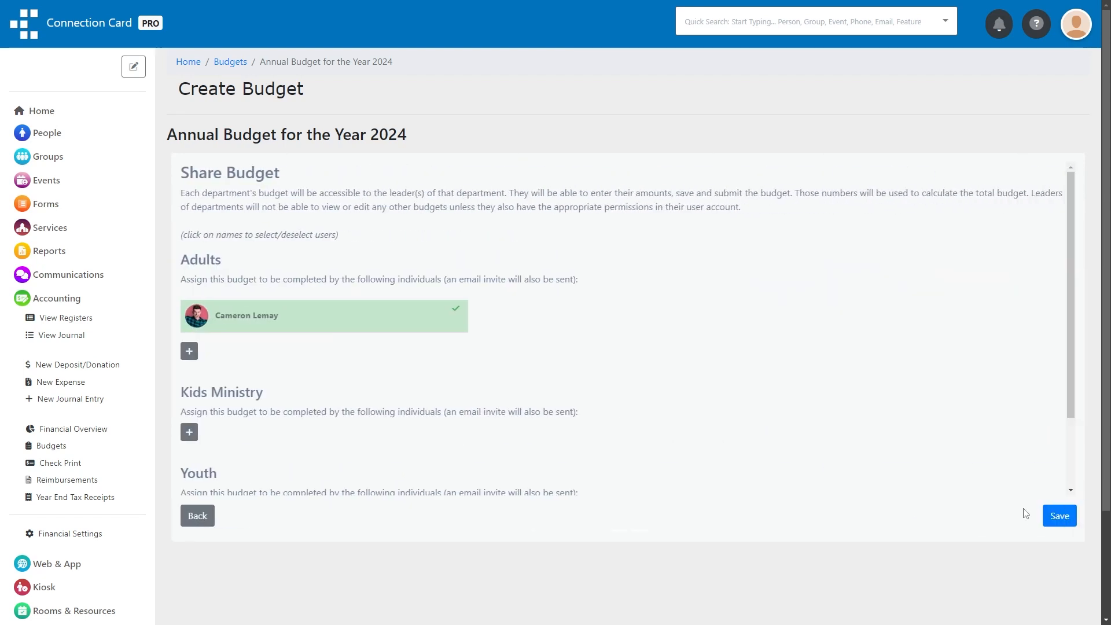
pyautogui.scroll(-2, 959, 446)
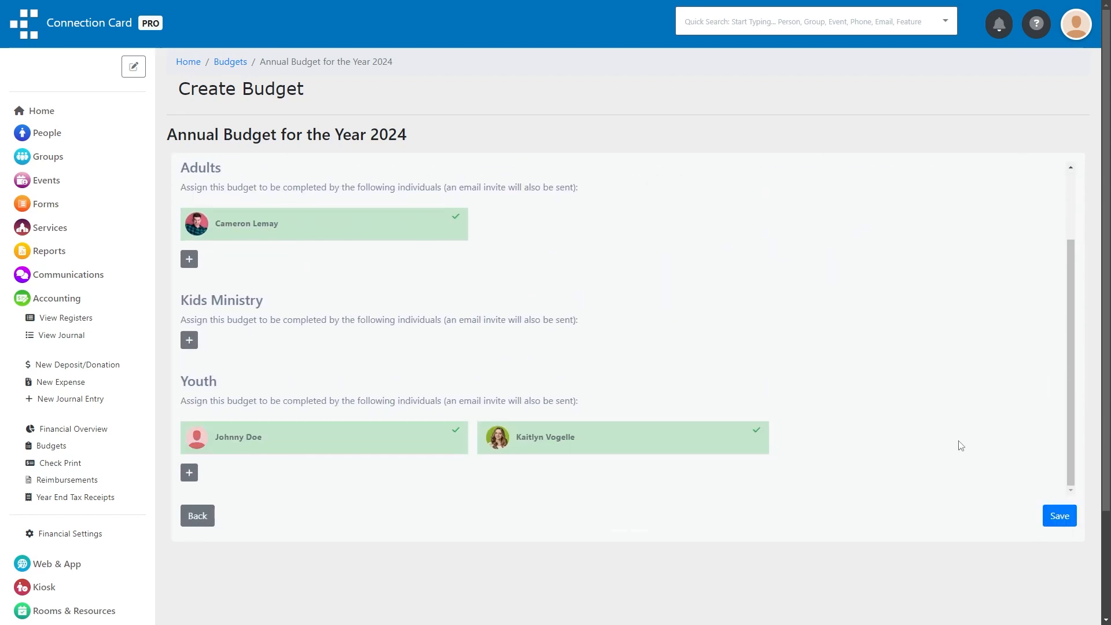
pyautogui.click(1054, 517)
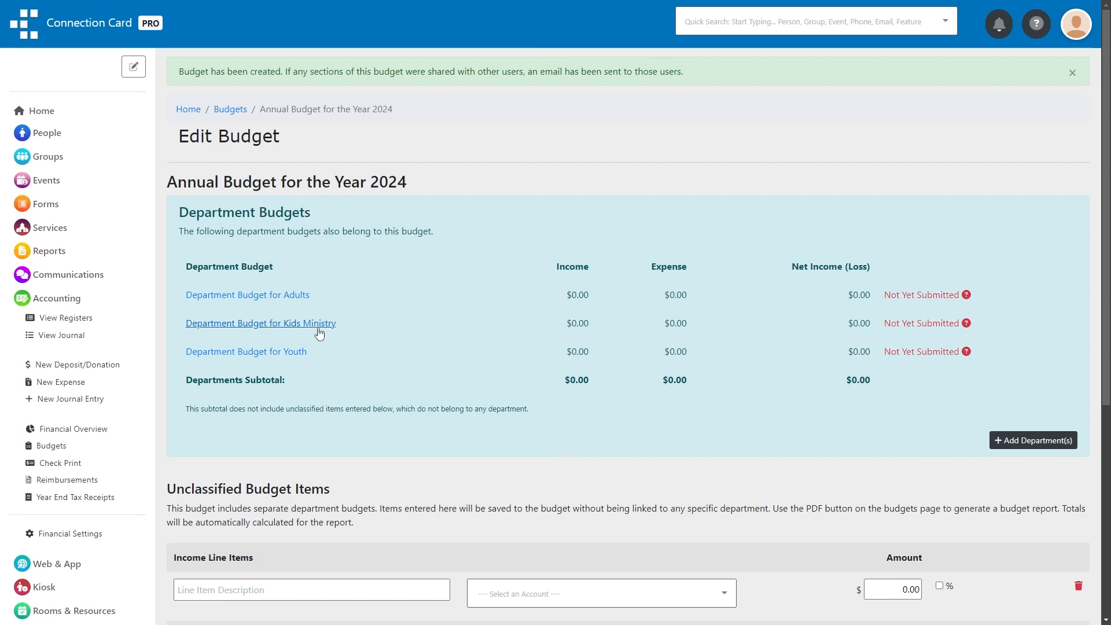
# Step: Edit the Youth department budget, adding income item "Donations for youth activities" under 4000 - Contributions Income with an amount of 2,100
pyautogui.click(278, 355)
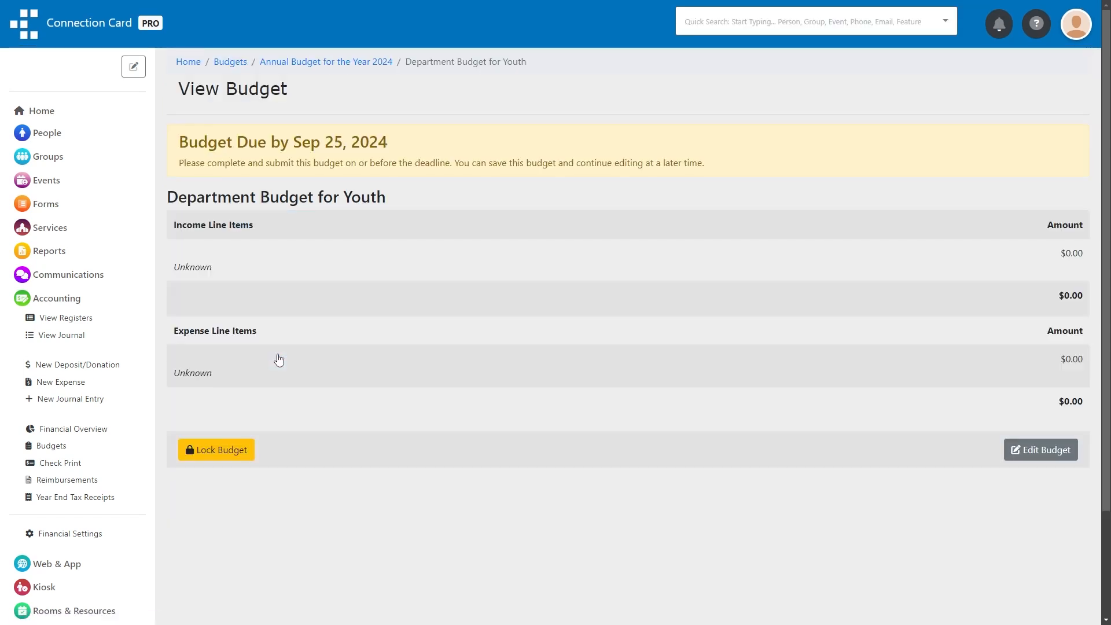
pyautogui.click(1013, 450)
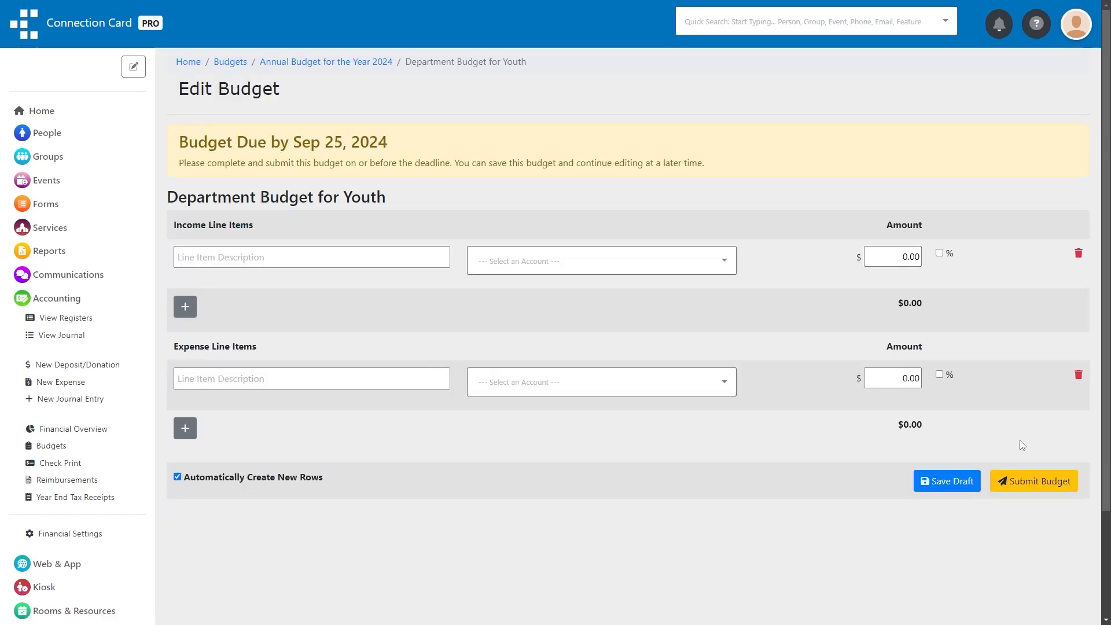
pyautogui.click(430, 257)
pyautogui.write('Donations for youth activities')
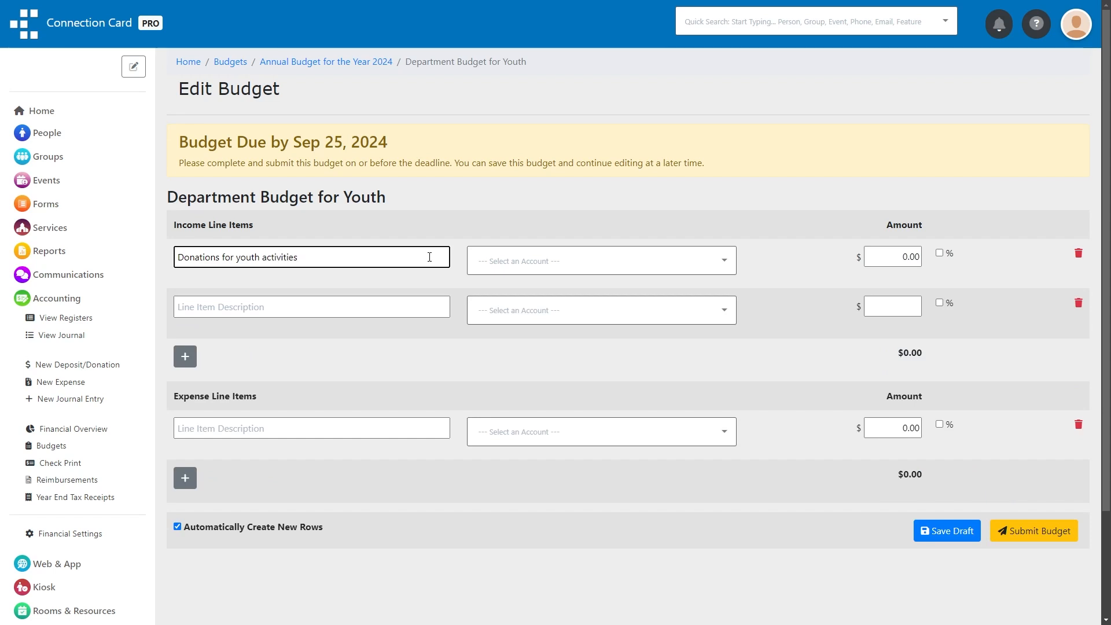
pyautogui.click(514, 259)
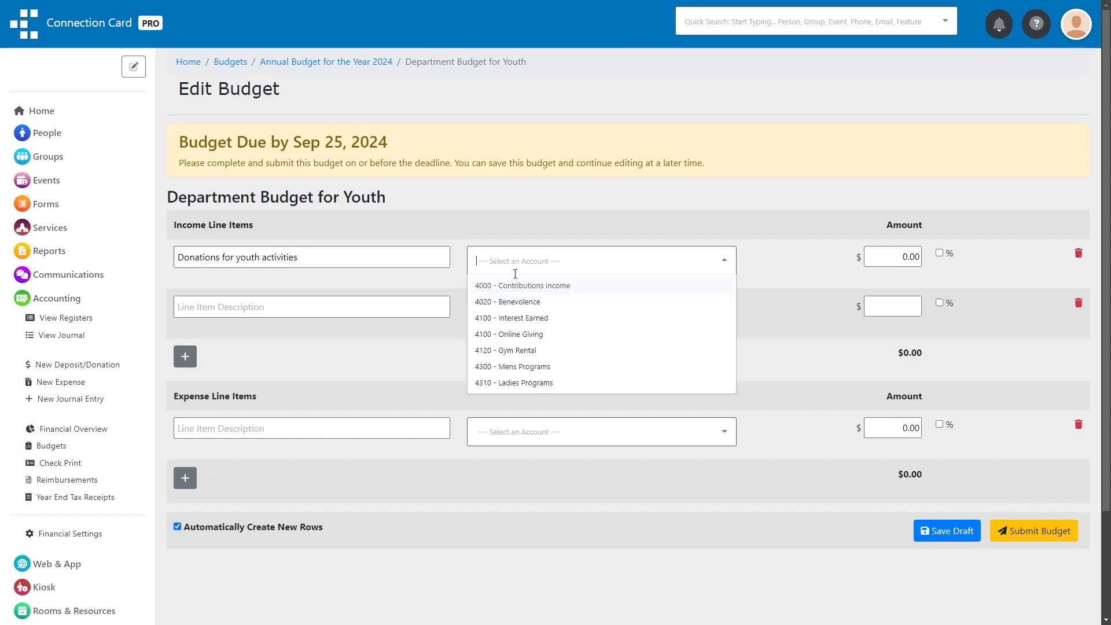
pyautogui.click(515, 284)
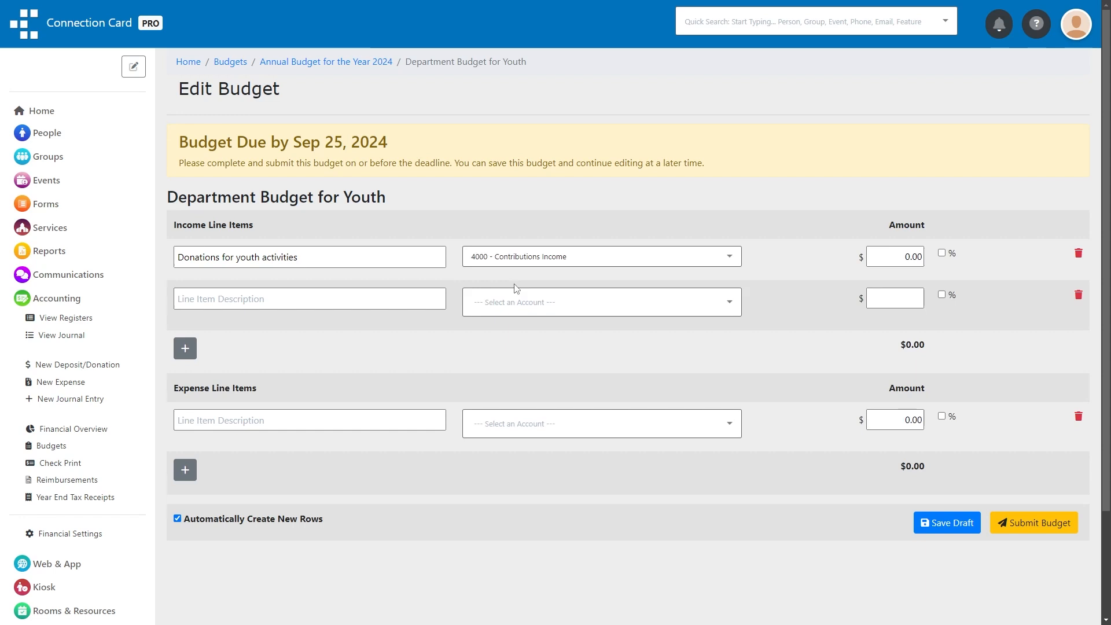
pyautogui.click(884, 254)
pyautogui.write('2100')
# Step: Add a second income item, "Funds designated to support youth group", under 4020 - Benevolence with an amount of 700
pyautogui.click(402, 303)
pyautogui.write('Funds designated to support youth group')
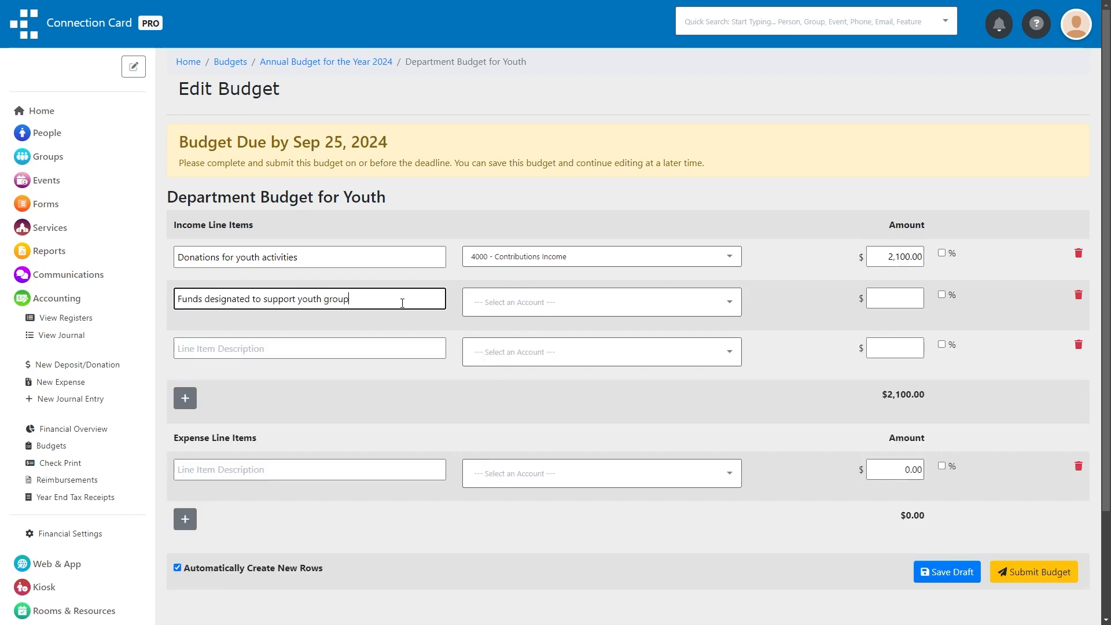
pyautogui.click(521, 302)
pyautogui.click(522, 342)
pyautogui.click(895, 298)
pyautogui.write('700')
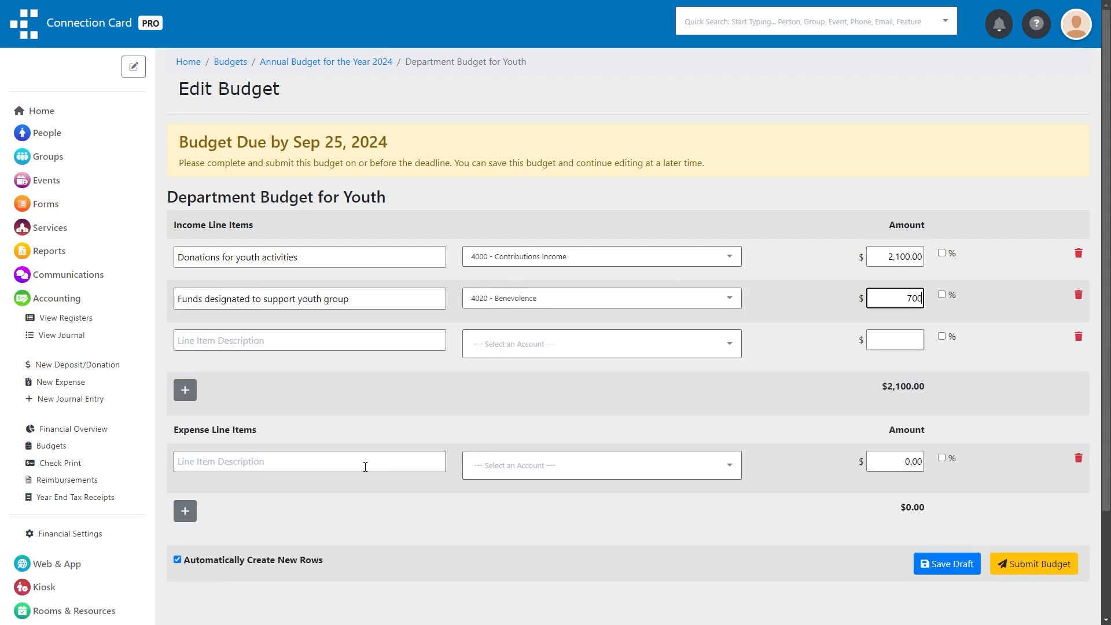
# Step: Add the expense item "Compensation for youth group staff" under 5000 - Salaries & Wages with an amount of 1,000
pyautogui.click(364, 463)
pyautogui.write('Compensation for youth group staff')
pyautogui.click(585, 466)
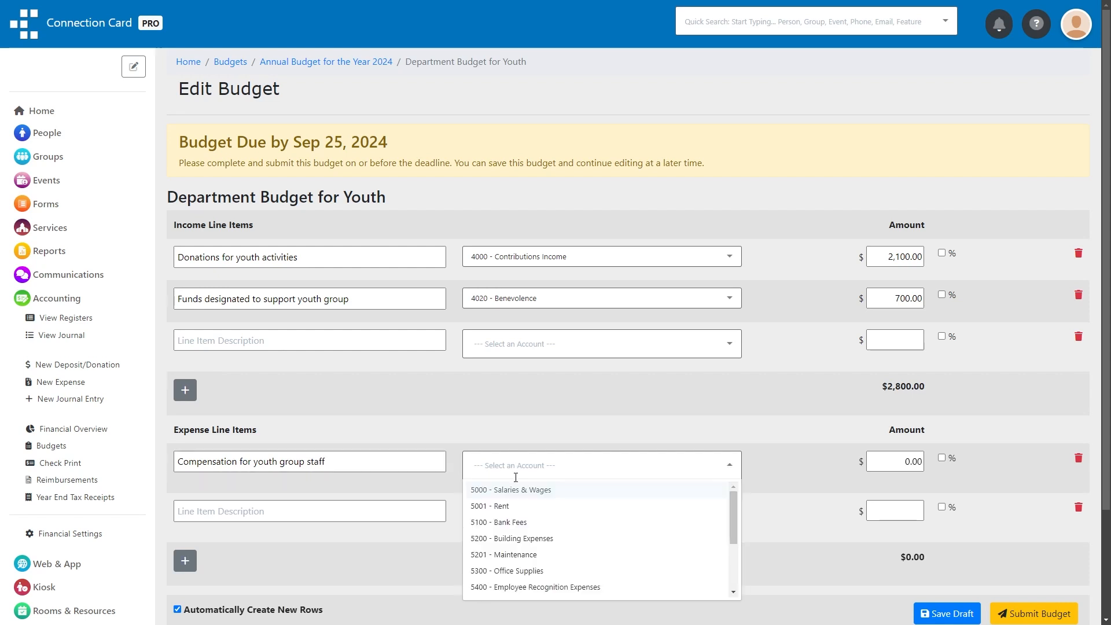
pyautogui.click(521, 488)
pyautogui.click(878, 460)
pyautogui.write('1000')
# Step: Add the expense item "Cost of leasing space for youth activities" under 5001 - Rent with an amount of 500
pyautogui.click(403, 506)
pyautogui.write('Cost of leasing space for youth activities')
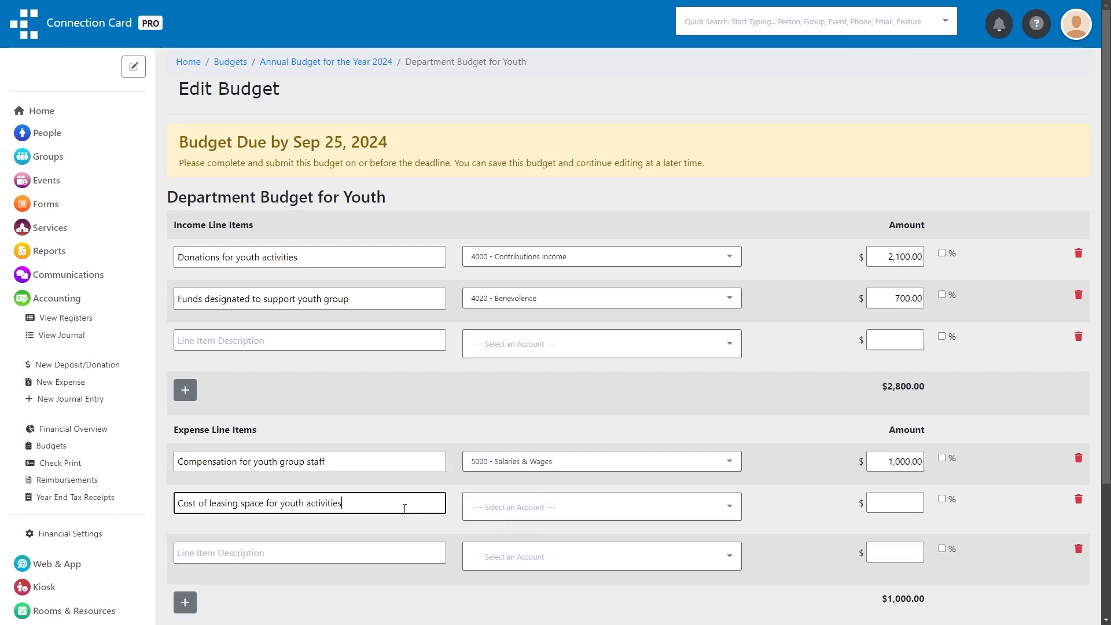
pyautogui.click(602, 507)
pyautogui.click(498, 539)
pyautogui.click(889, 501)
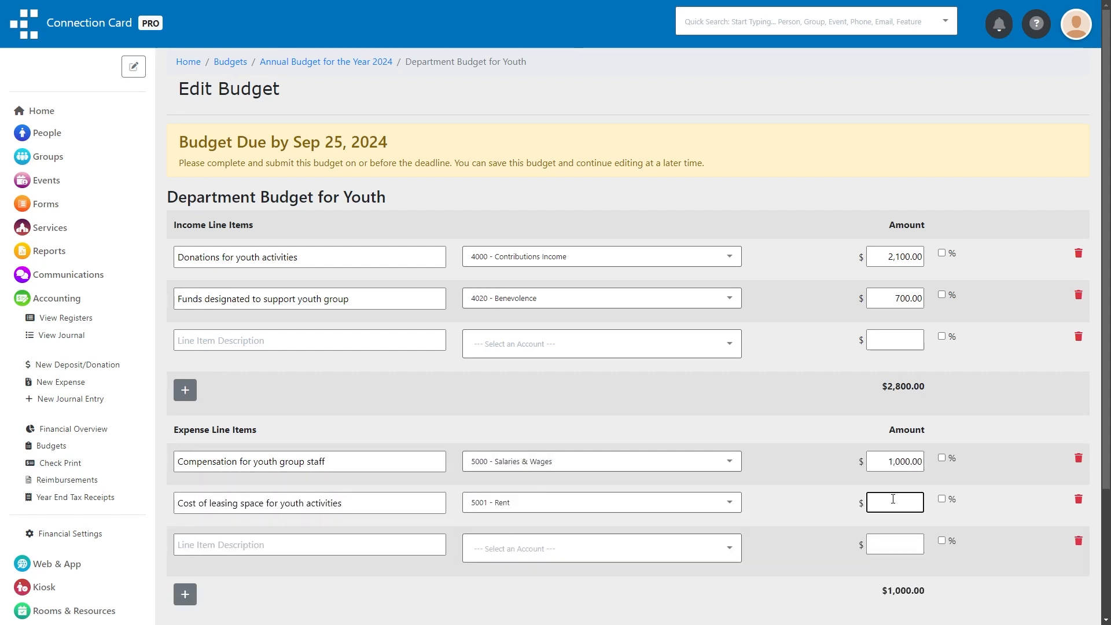
pyautogui.write('500')
# Step: Add the expense item "Expenses for repairing youth group equipment" under 5201 - Maintenance with an amount of 100
pyautogui.scroll(-3, 888, 501)
pyautogui.click(237, 380)
pyautogui.write('Expenses for repairing youth group eqipment')
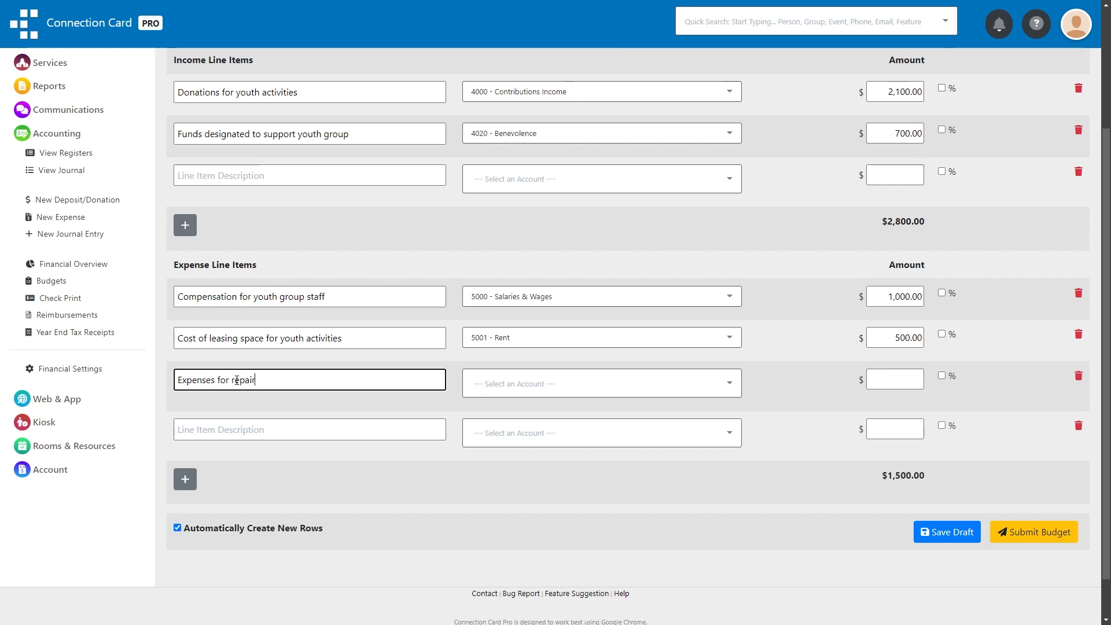
pyautogui.press('BackSpace')
pyautogui.press('BackSpace')
pyautogui.press('BackSpace')
pyautogui.press('BackSpace')
pyautogui.press('BackSpace')
pyautogui.press('BackSpace')
pyautogui.press('BackSpace')
pyautogui.write('quipment')
pyautogui.click(544, 383)
pyautogui.click(521, 472)
pyautogui.click(884, 378)
pyautogui.write('100')
# Step: Add the expense item "Youth outreach fundraising" under 5600 - Fundraising Fees with an amount of 1,000, and save the budget as a draft
pyautogui.click(408, 416)
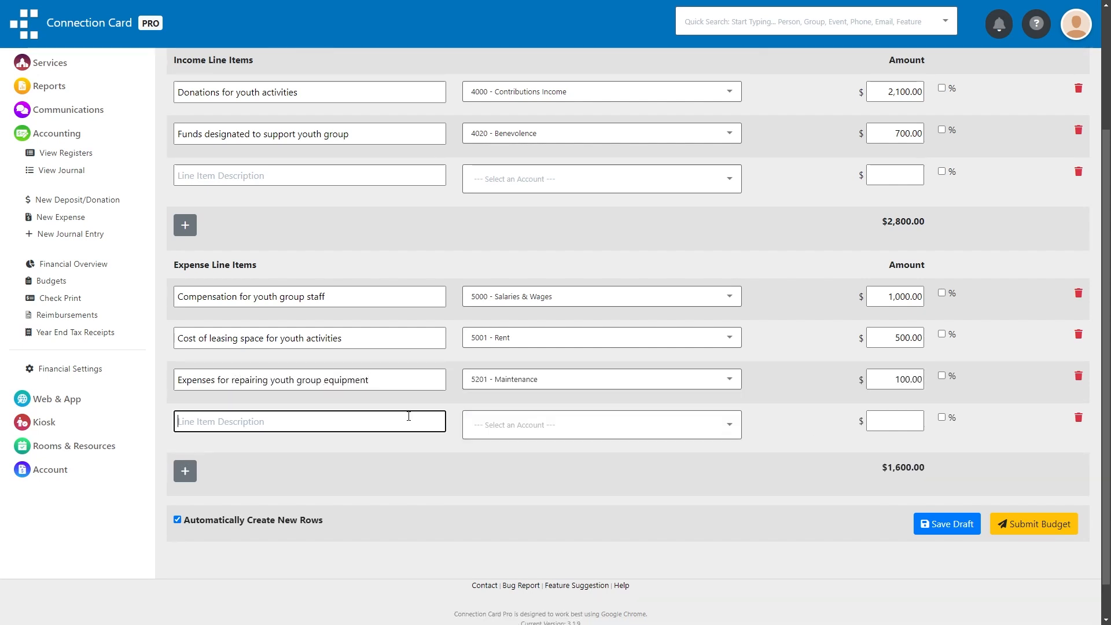
pyautogui.write('Youth outreach fundraising')
pyautogui.click(544, 424)
pyautogui.click(541, 467)
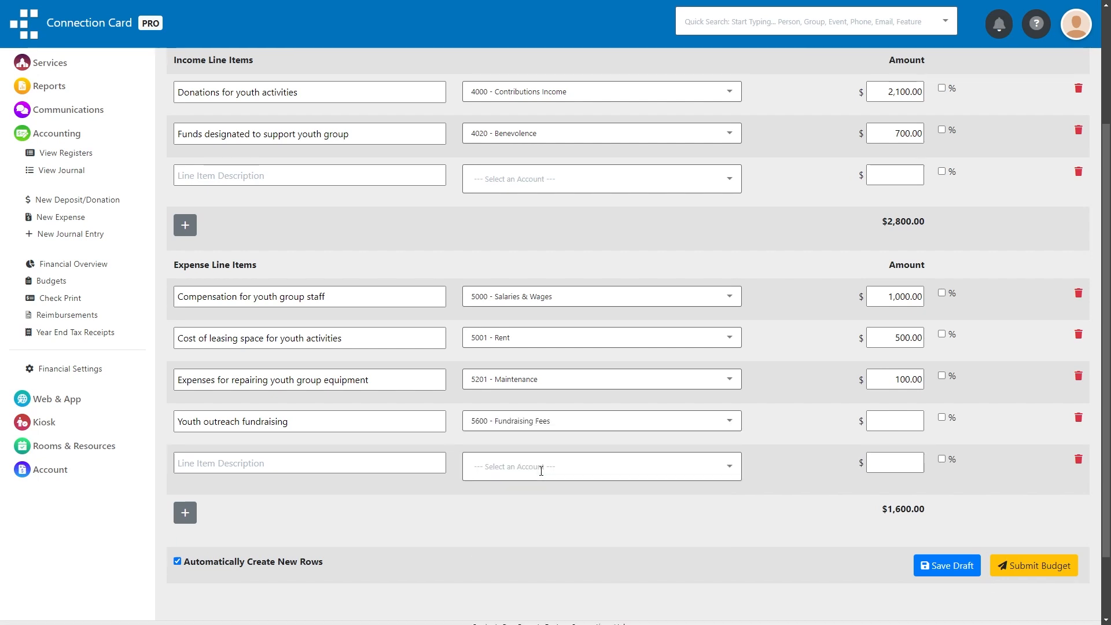
pyautogui.click(884, 418)
pyautogui.write('1000')
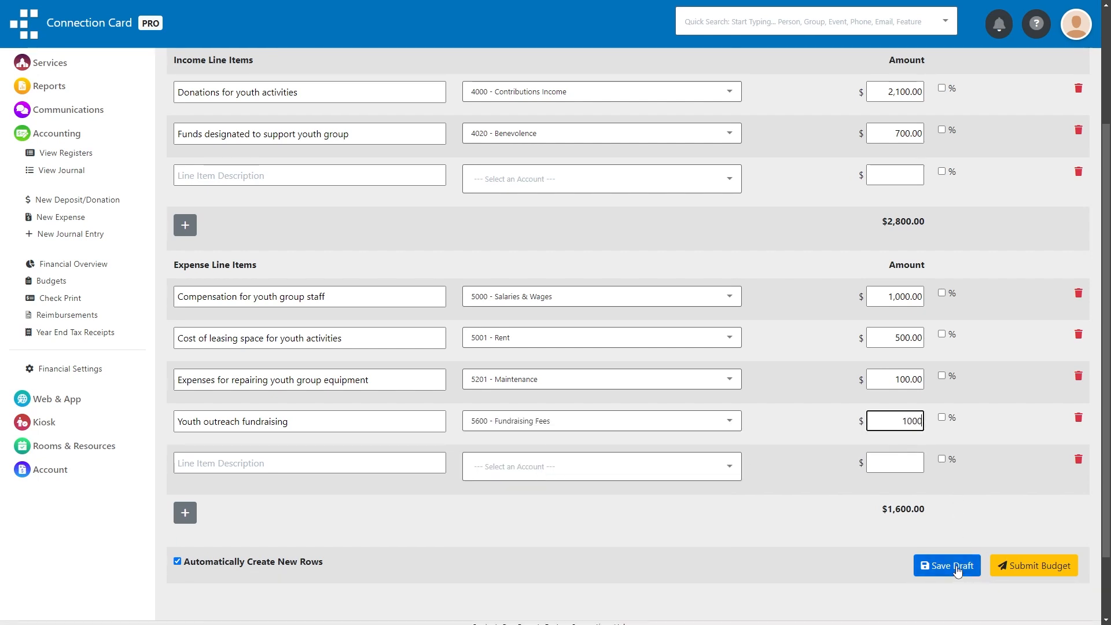
pyautogui.click(958, 566)
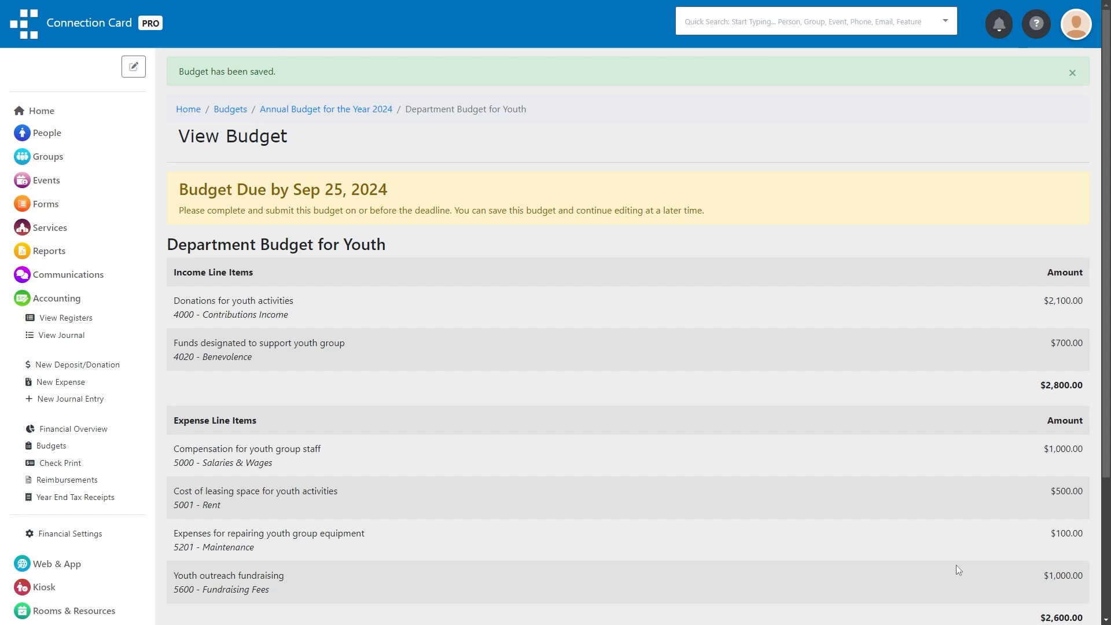
# Step: View the PDF report of the 2024 Youth department budget with individual line items and return to the budgets list
pyautogui.click(51, 446)
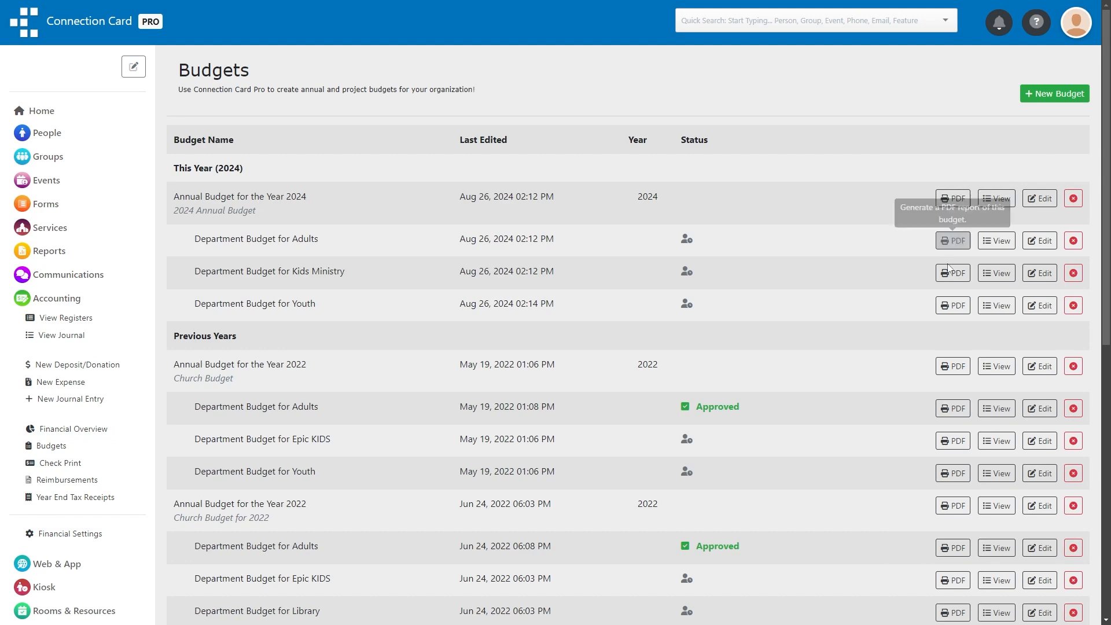
pyautogui.click(945, 306)
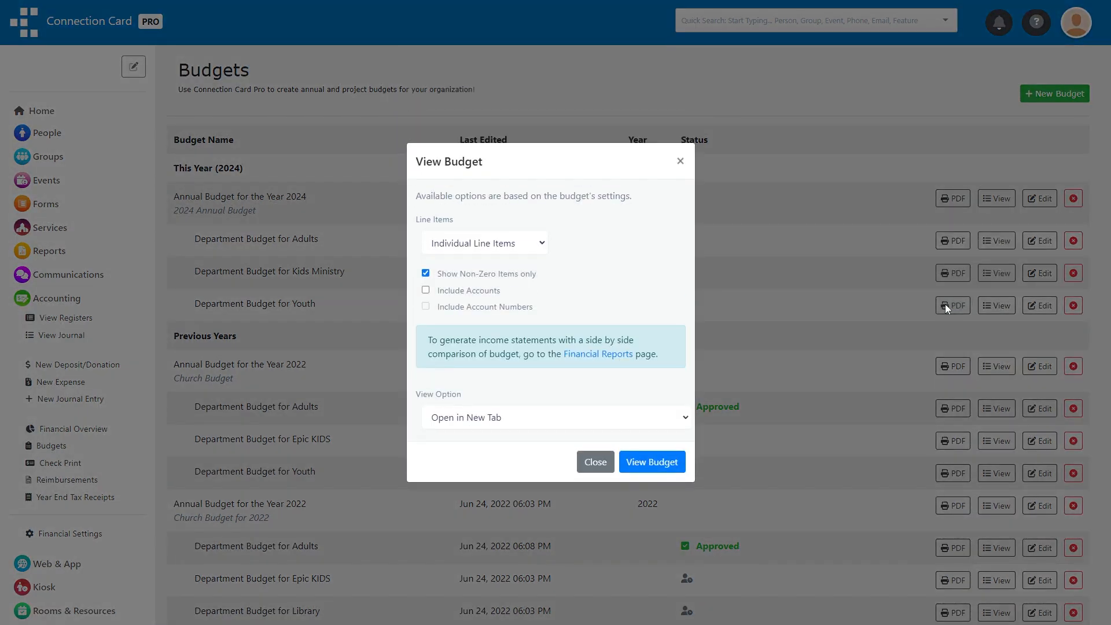
pyautogui.click(659, 462)
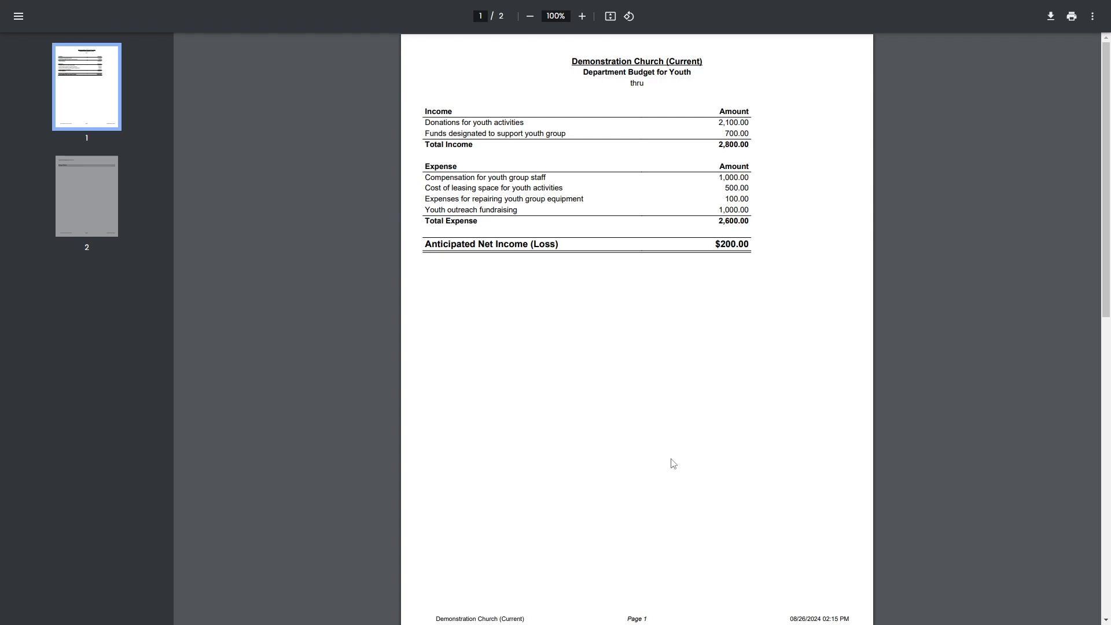
pyautogui.hotkey('ctrl', 'w')
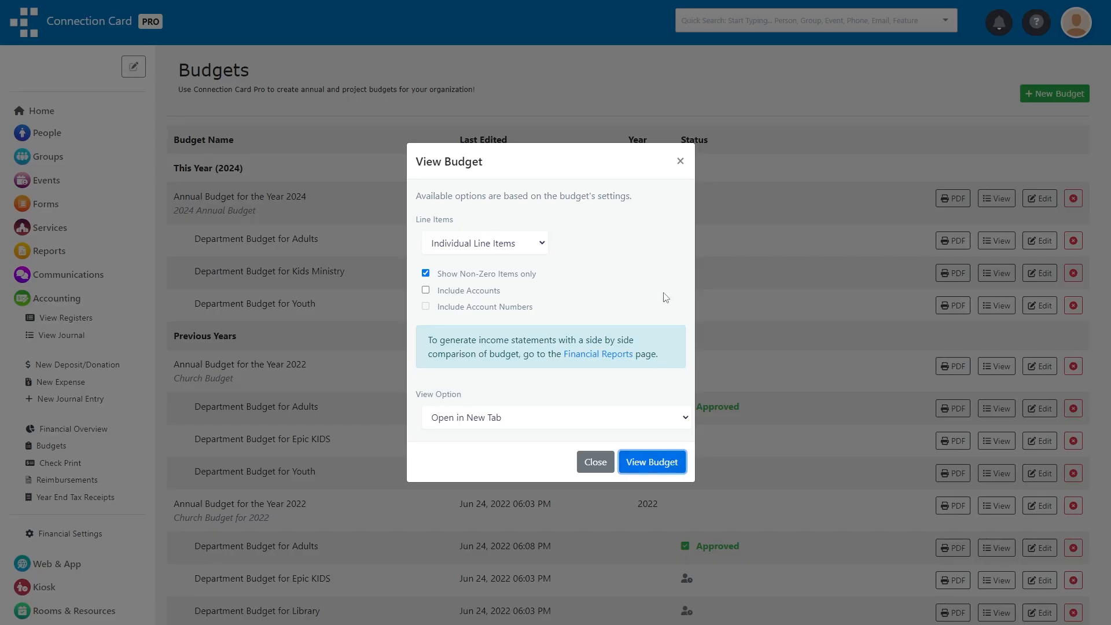
pyautogui.click(681, 163)
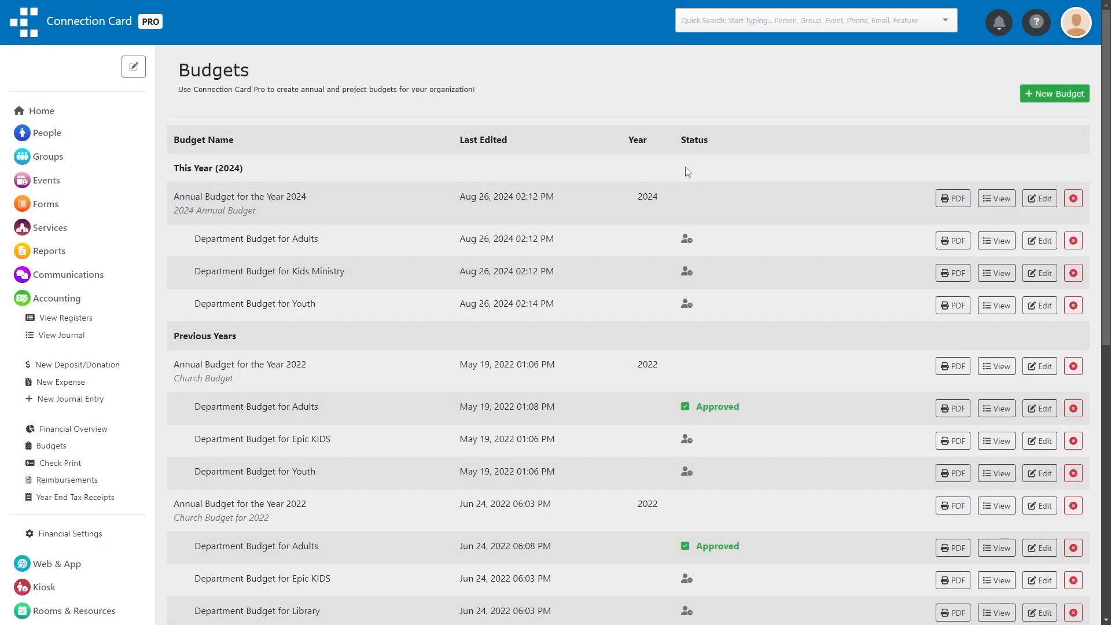
# Step: Set up a comparative Income Statement financial report against the 2024 Department Budget for Youth
pyautogui.click(70, 251)
pyautogui.click(58, 307)
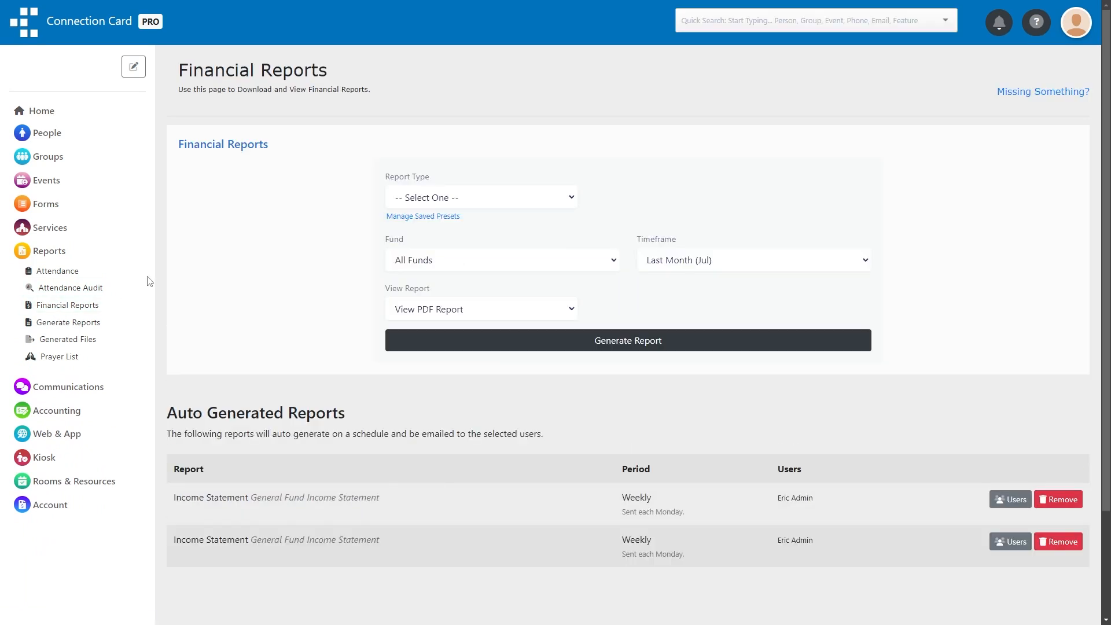
pyautogui.click(443, 199)
pyautogui.click(469, 338)
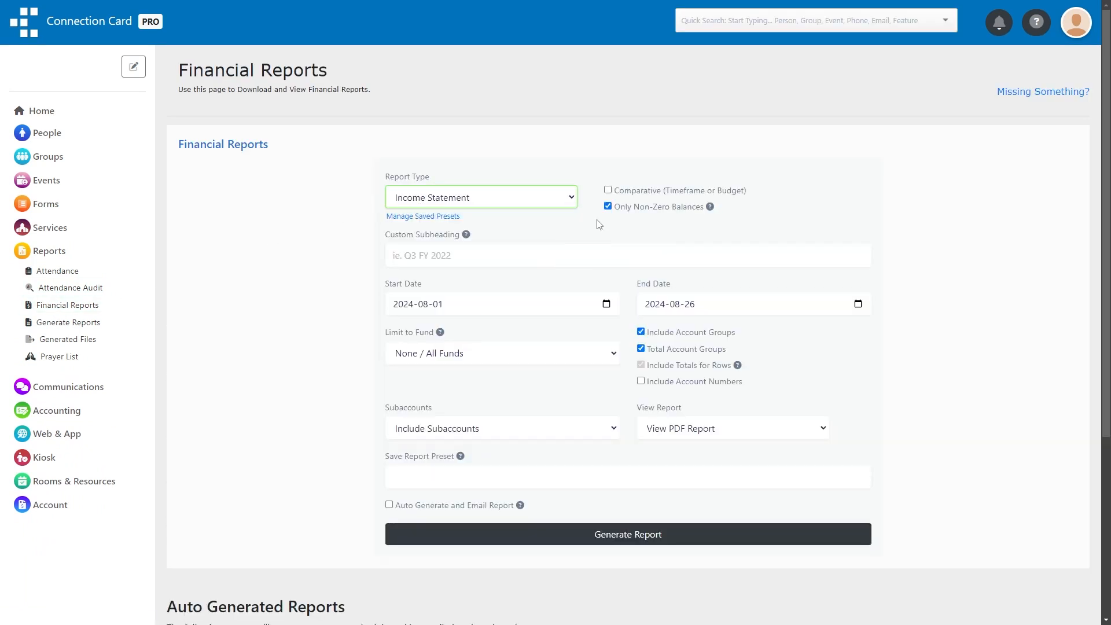
pyautogui.click(528, 303)
pyautogui.scroll(-2, 592, 234)
pyautogui.scroll(-3, 592, 234)
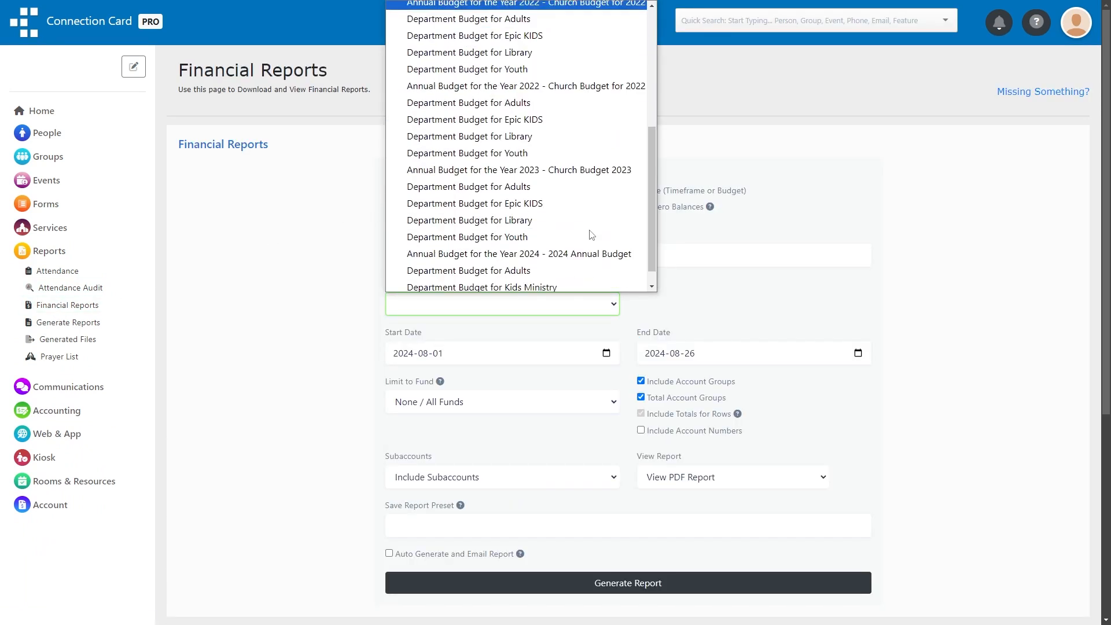
pyautogui.click(553, 283)
pyautogui.scroll(-1, 554, 282)
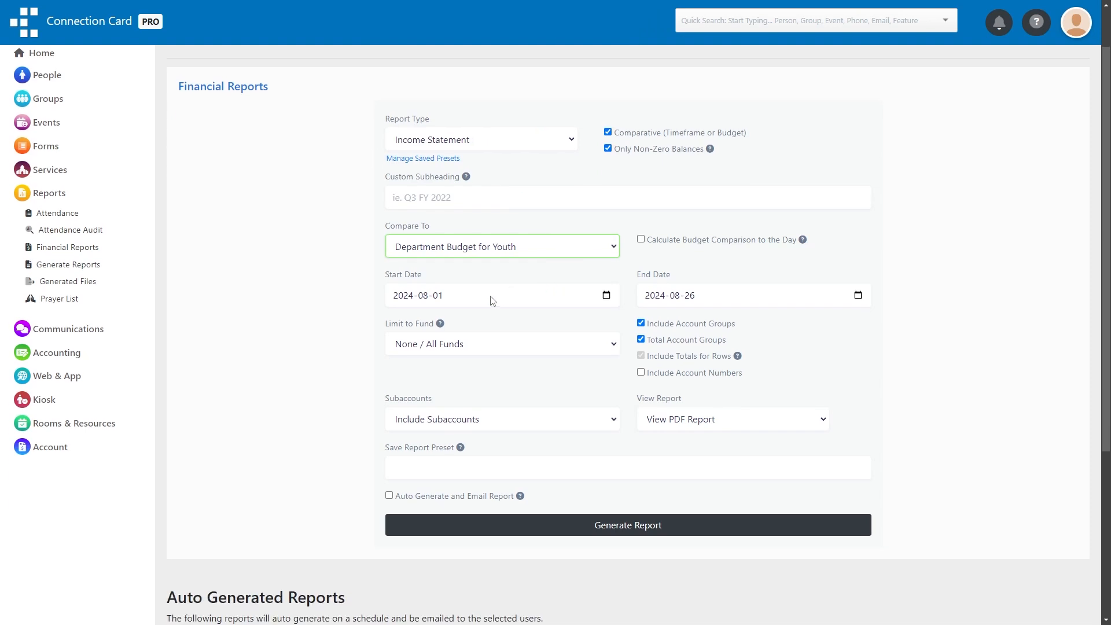
# Step: Set the report period to 2024-01-01 through 2024-12-31, generate the PDF, and review the budget comparison
pyautogui.click(604, 294)
pyautogui.click(438, 320)
pyautogui.click(404, 356)
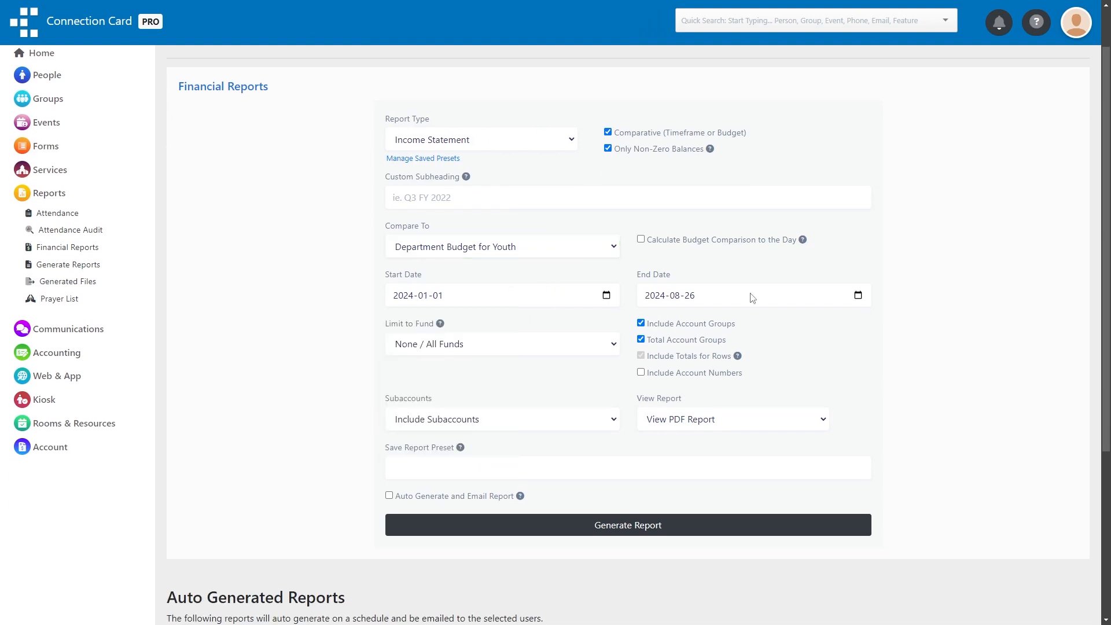
pyautogui.click(655, 295)
pyautogui.click(858, 295)
pyautogui.click(672, 320)
pyautogui.click(734, 397)
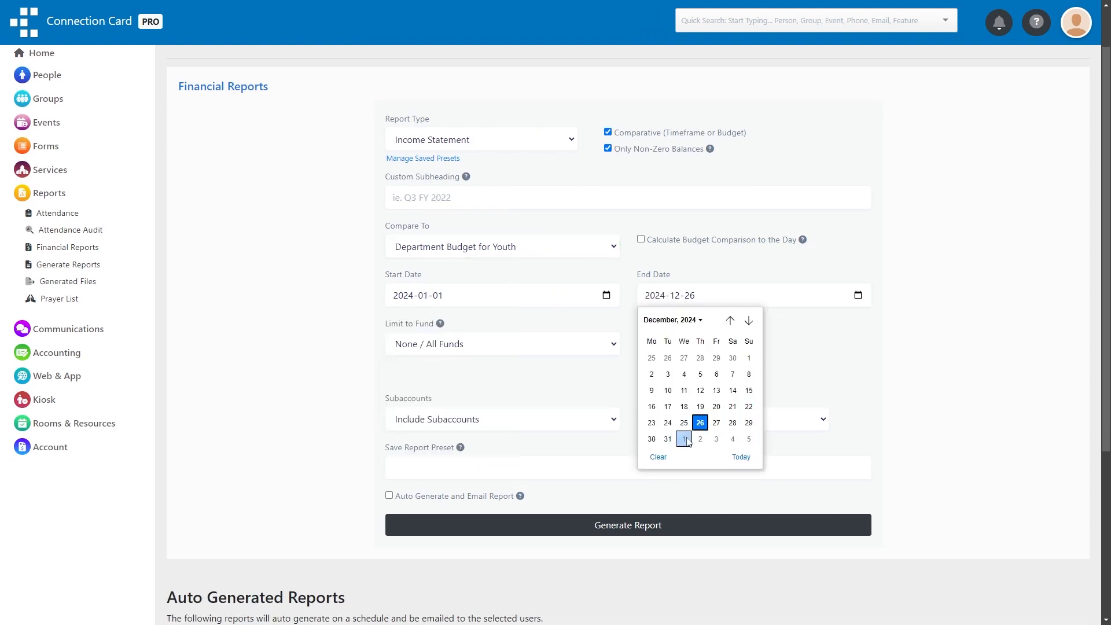
pyautogui.click(684, 440)
pyautogui.scroll(-1, 672, 443)
pyautogui.click(665, 466)
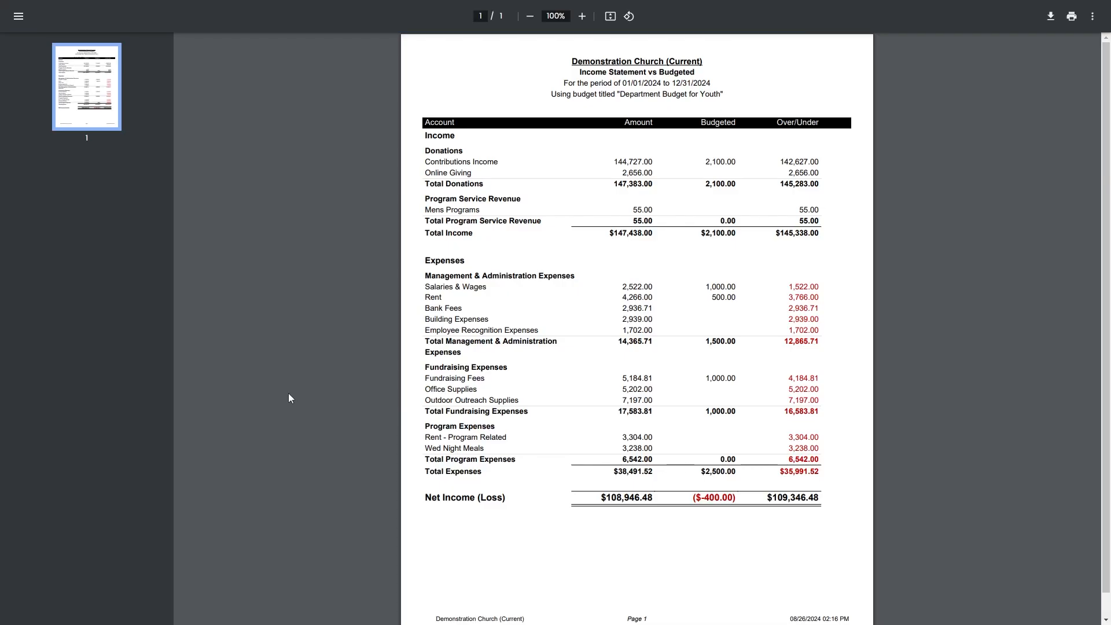
pyautogui.hotkey('alt', 'Left')
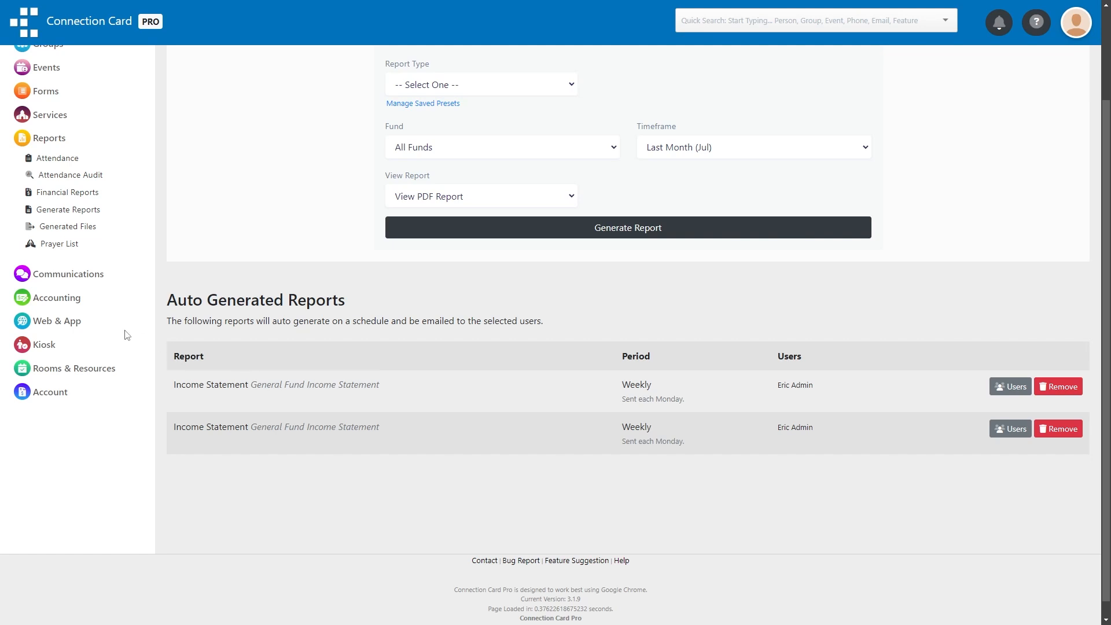
# Step: Go to the accounting reimbursements page, copy the reimbursement form link, and open the request form
pyautogui.click(56, 298)
pyautogui.click(61, 369)
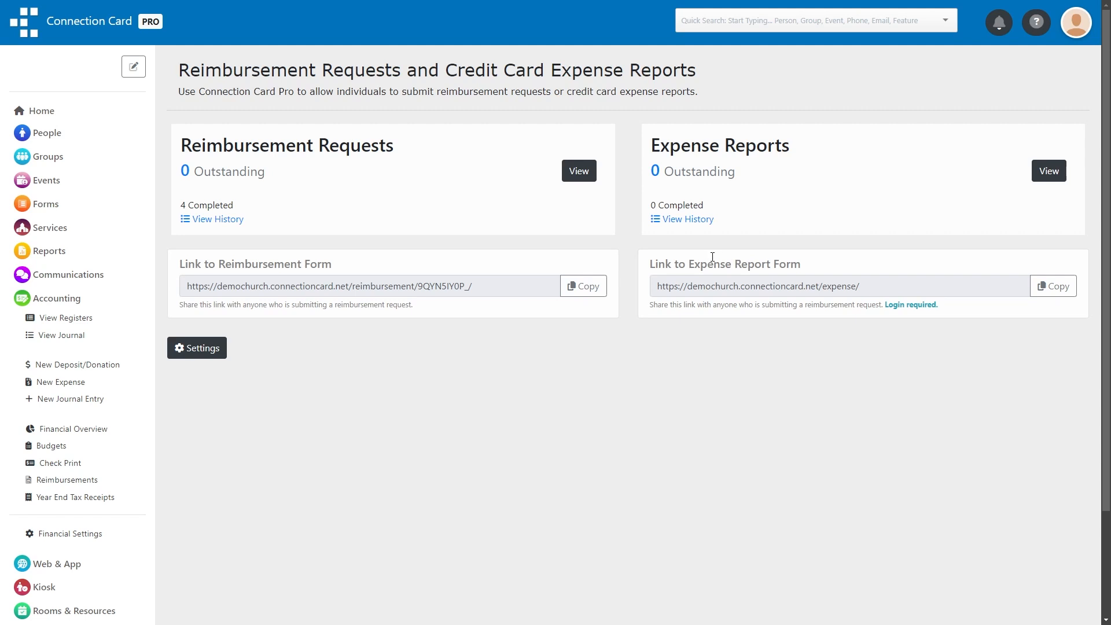
pyautogui.click(590, 292)
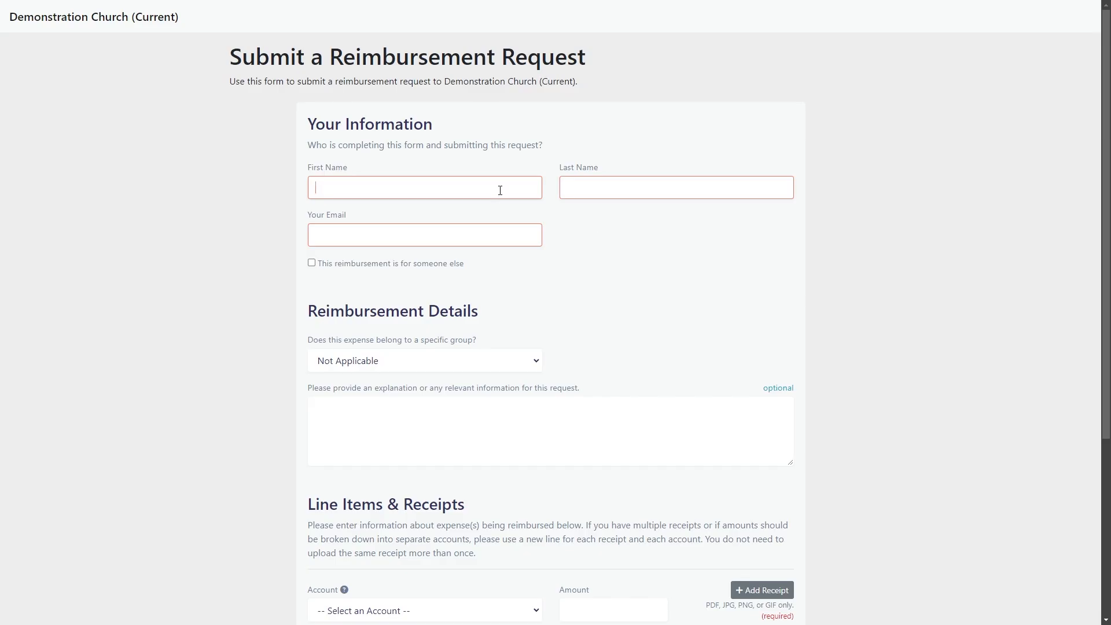
# Step: Enter the requester's first name, last name and email in the reimbursement request
pyautogui.write('John')
pyautogui.press('Tab')
pyautogui.write('Doe')
pyautogui.press('Tab')
pyautogui.write('john@example.com')
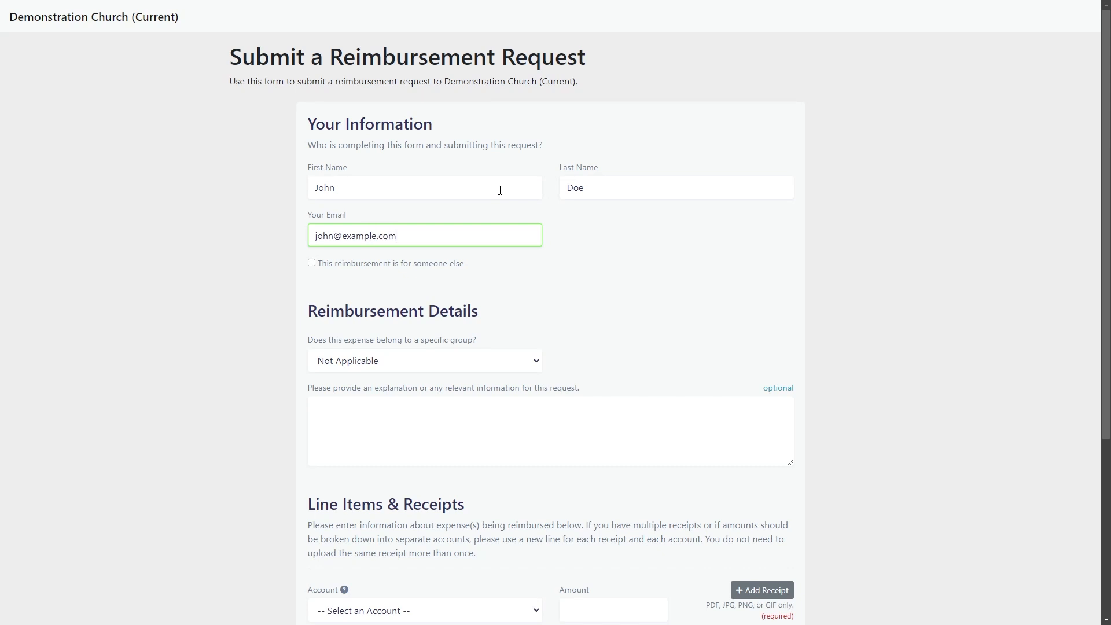
# Step: Fill in the request's line item with the Fundraising Fees account and an amount of 200
pyautogui.scroll(-2, 500, 190)
pyautogui.scroll(-2, 493, 229)
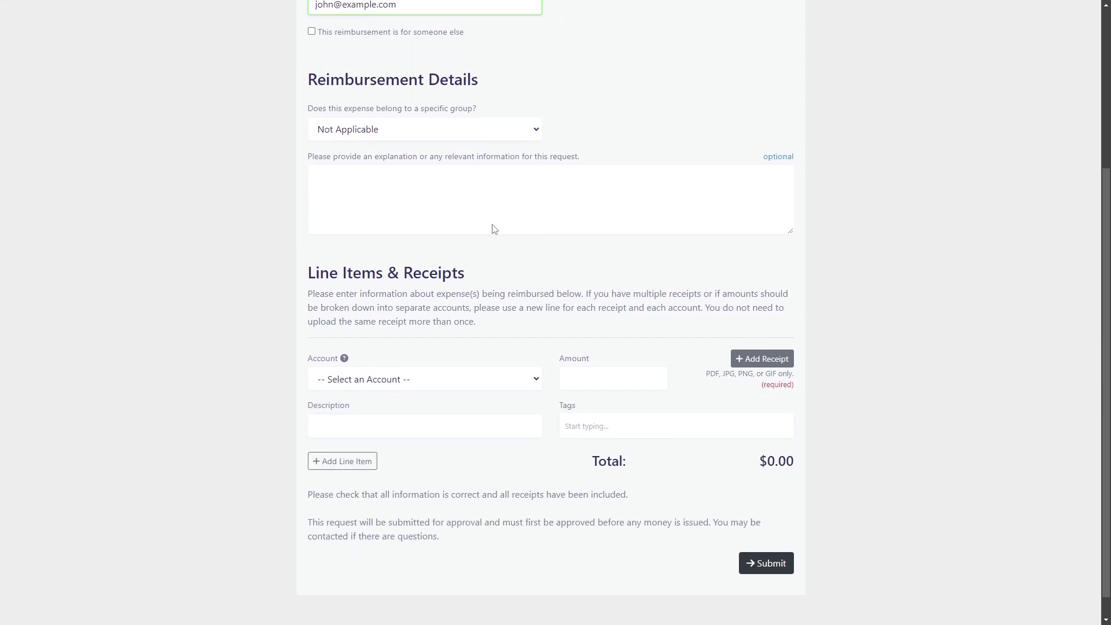
pyautogui.scroll(-1, 493, 225)
pyautogui.click(464, 354)
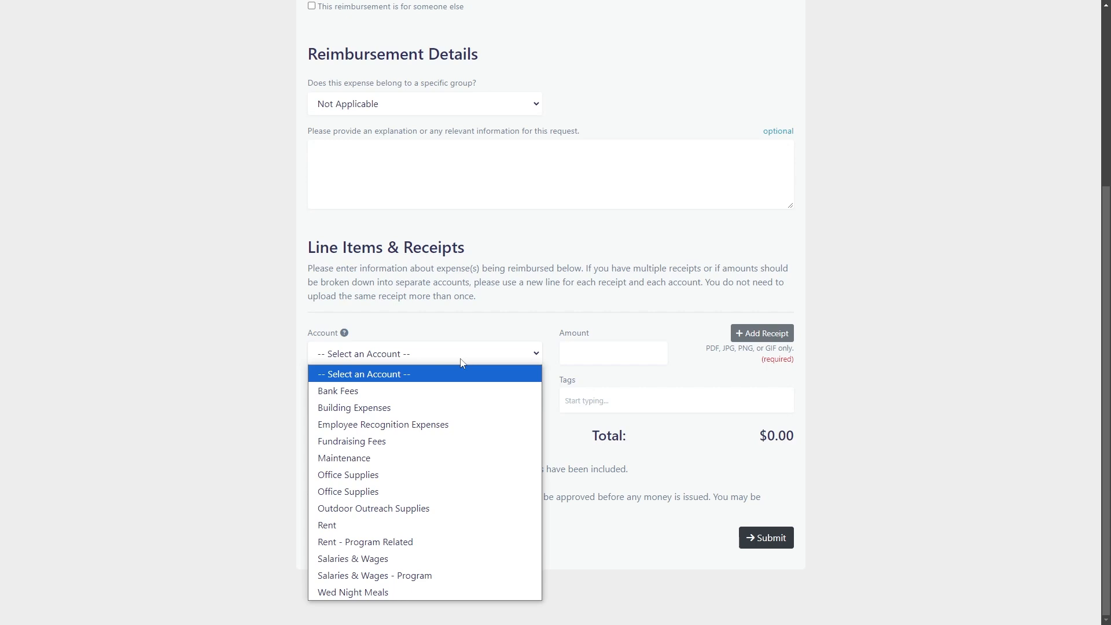
pyautogui.click(455, 441)
pyautogui.click(573, 352)
pyautogui.write('200')
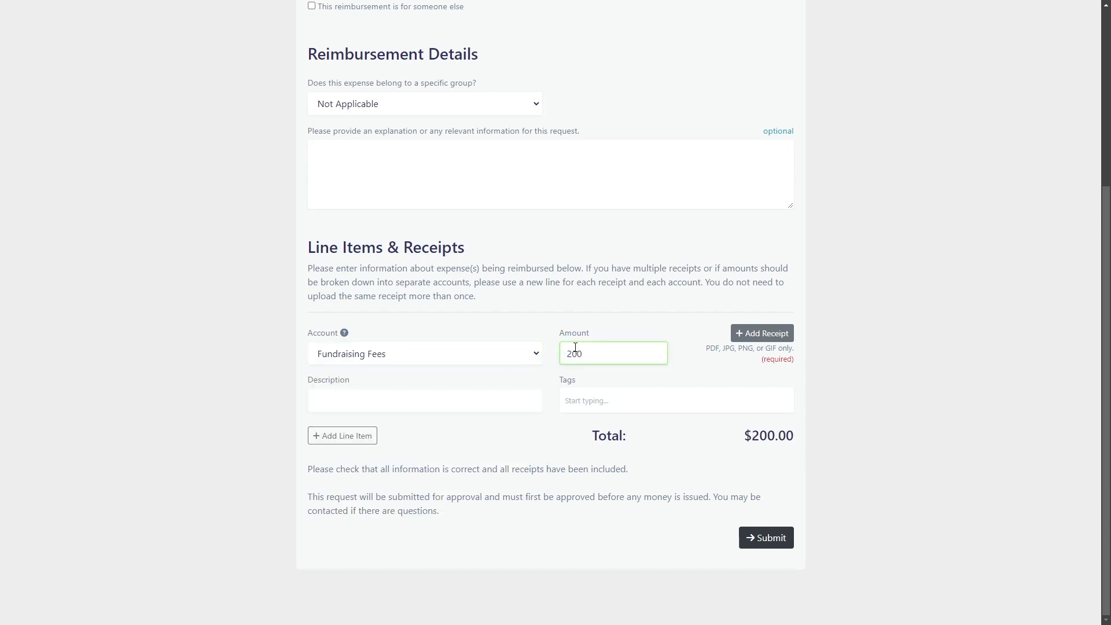
# Step: Attach receipt.jpg to the line item, then submit the reimbursement request and confirm the submission
pyautogui.click(752, 334)
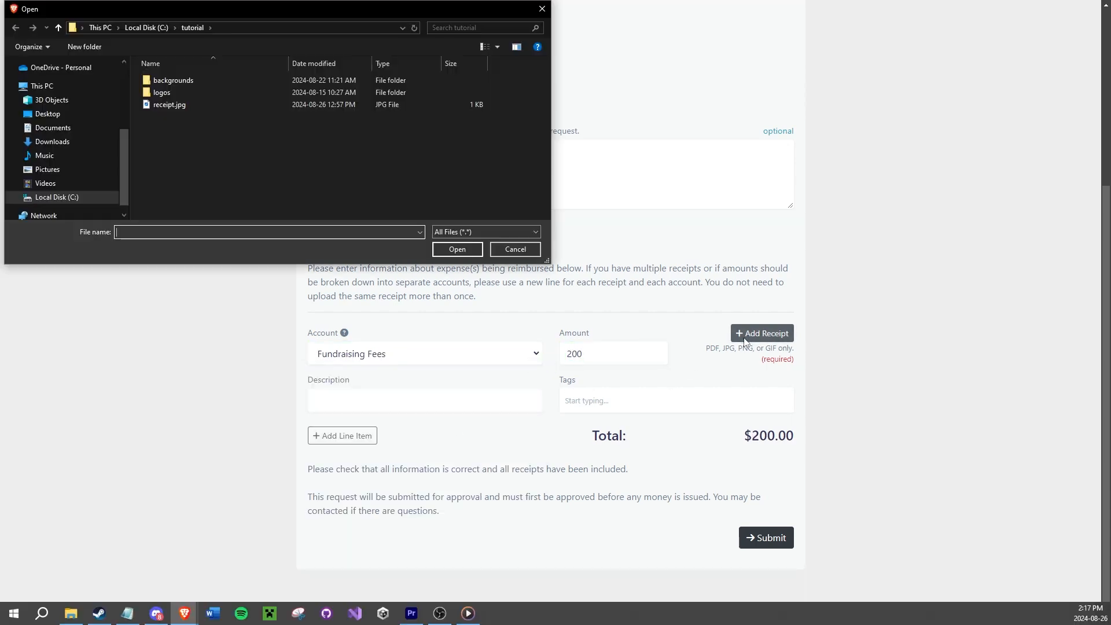
pyautogui.doubleClick(480, 108)
pyautogui.click(772, 546)
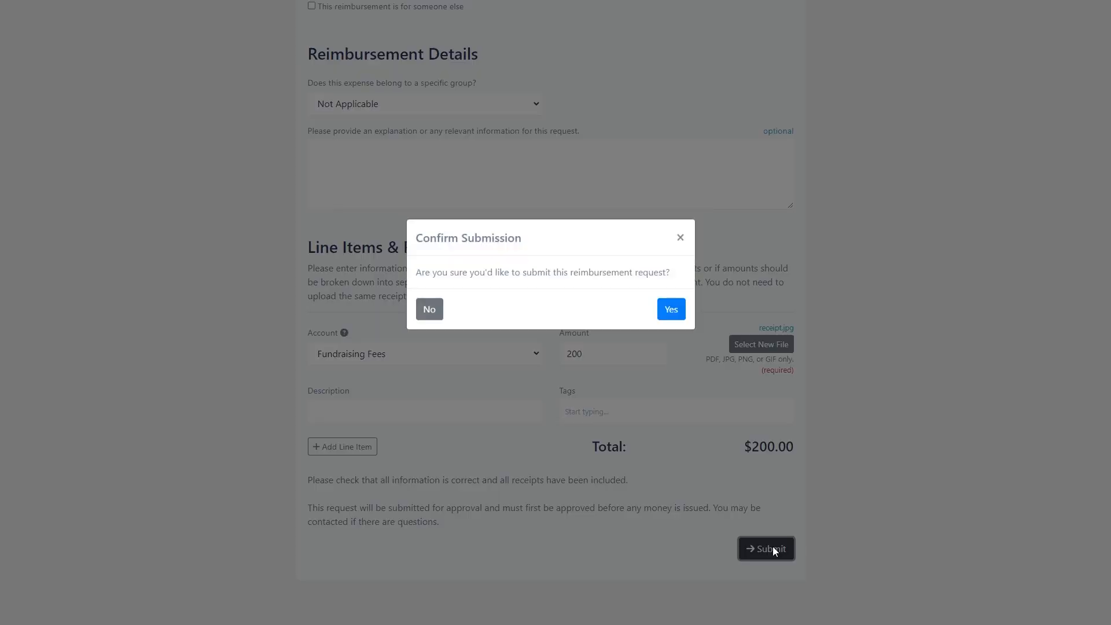
pyautogui.click(673, 345)
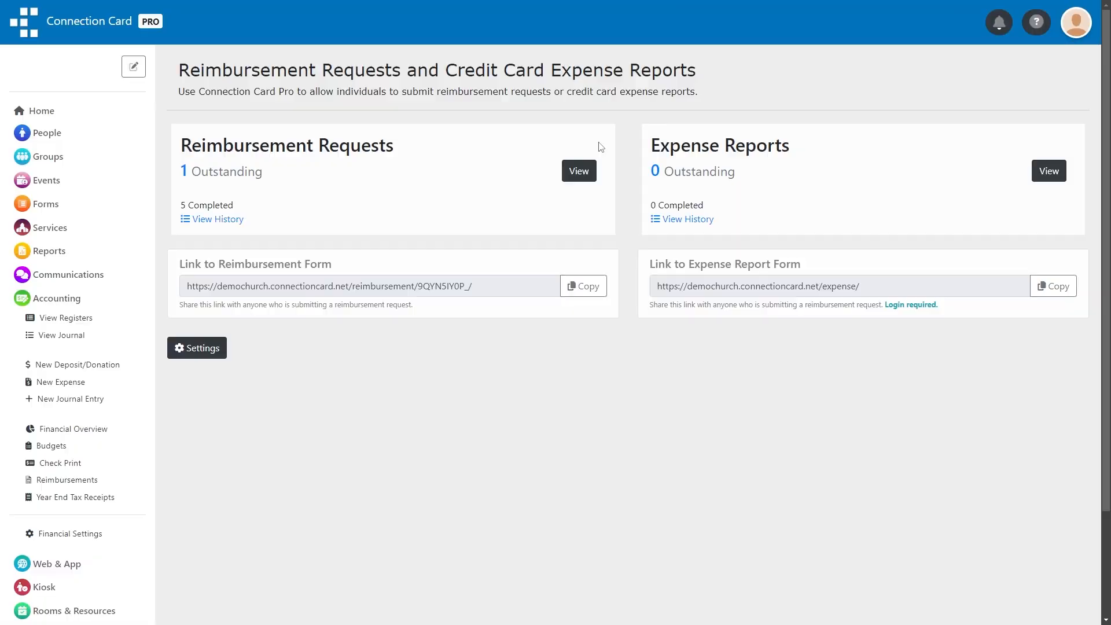
# Step: Open the newly submitted request from the outstanding reimbursement requests and review its details and line items
pyautogui.click(579, 172)
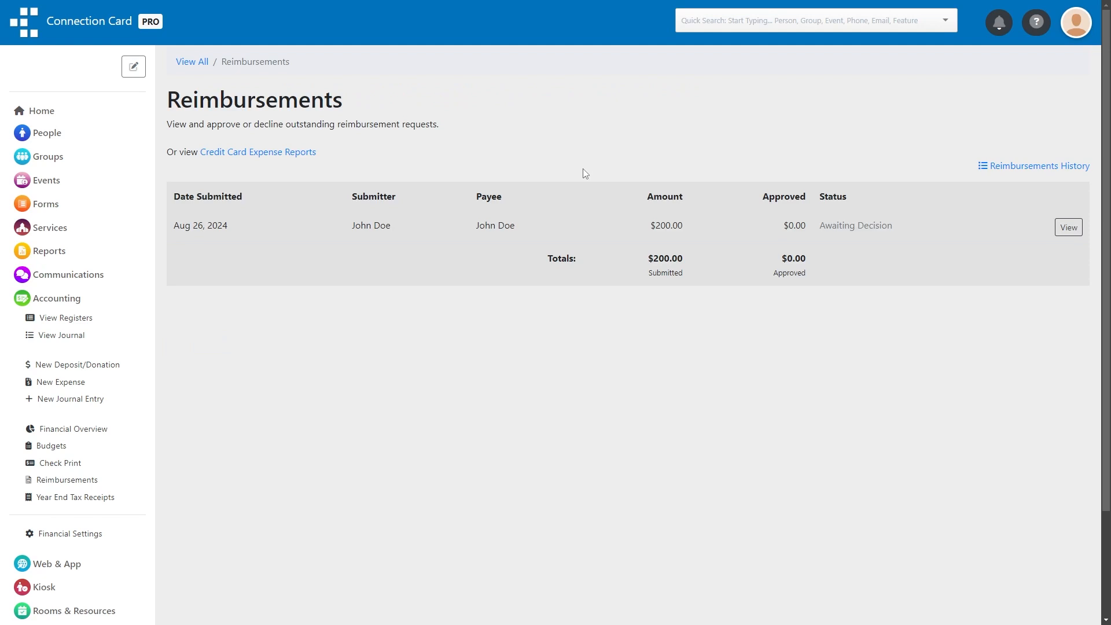
pyautogui.click(1068, 226)
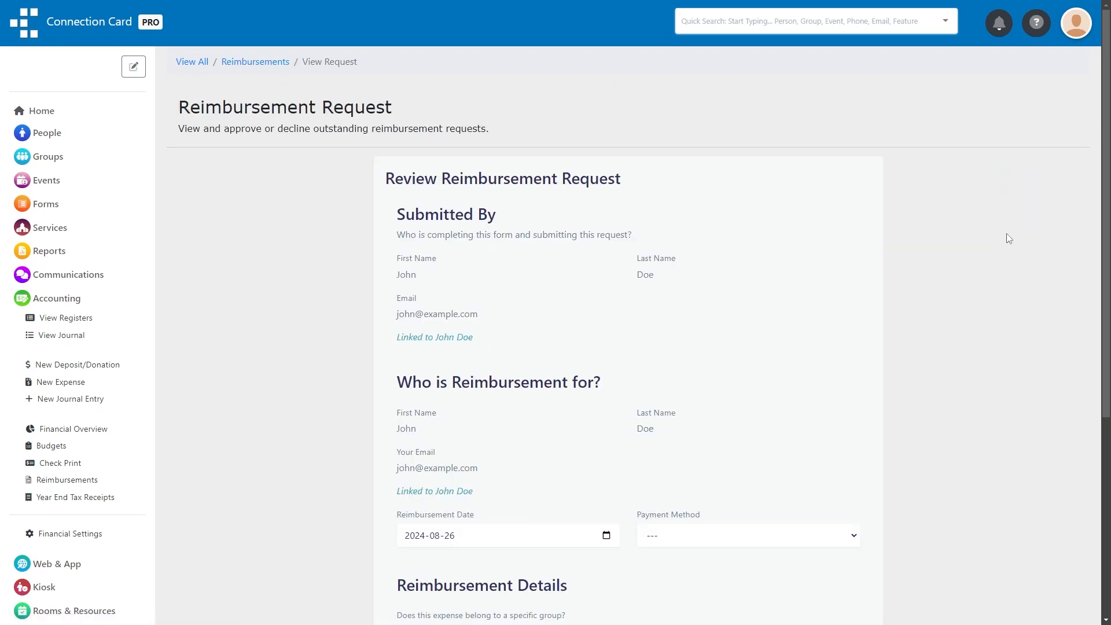
pyautogui.scroll(-4, 999, 235)
pyautogui.scroll(3, 999, 235)
pyautogui.scroll(-3, 999, 234)
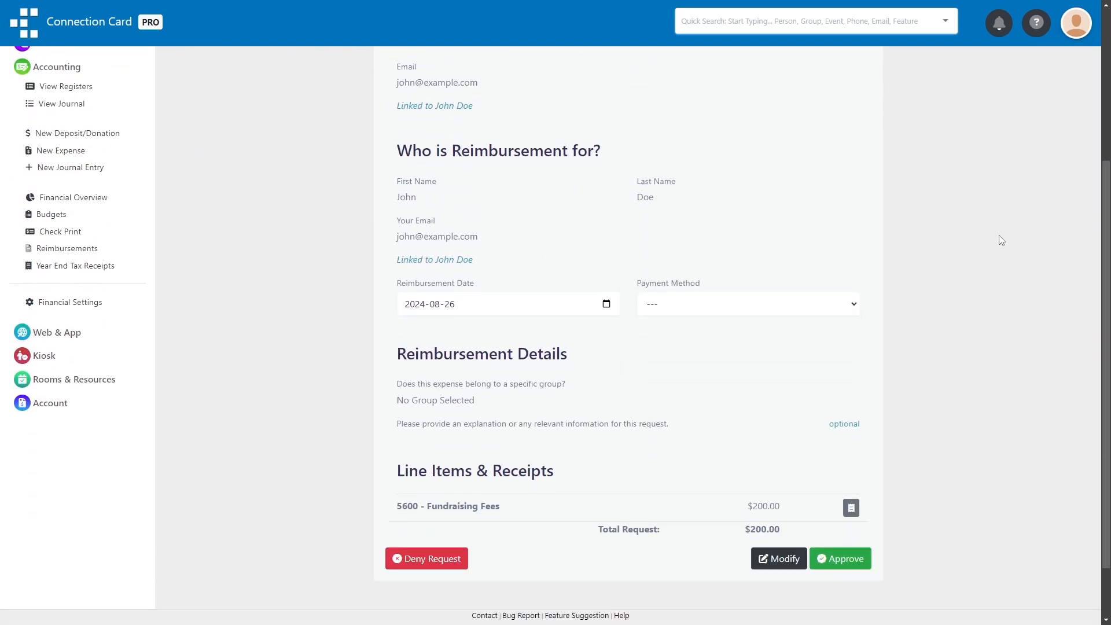
# Step: Set the reimbursement's payment method to Cash and approve the request into the 1000 - Chequing register
pyautogui.click(698, 313)
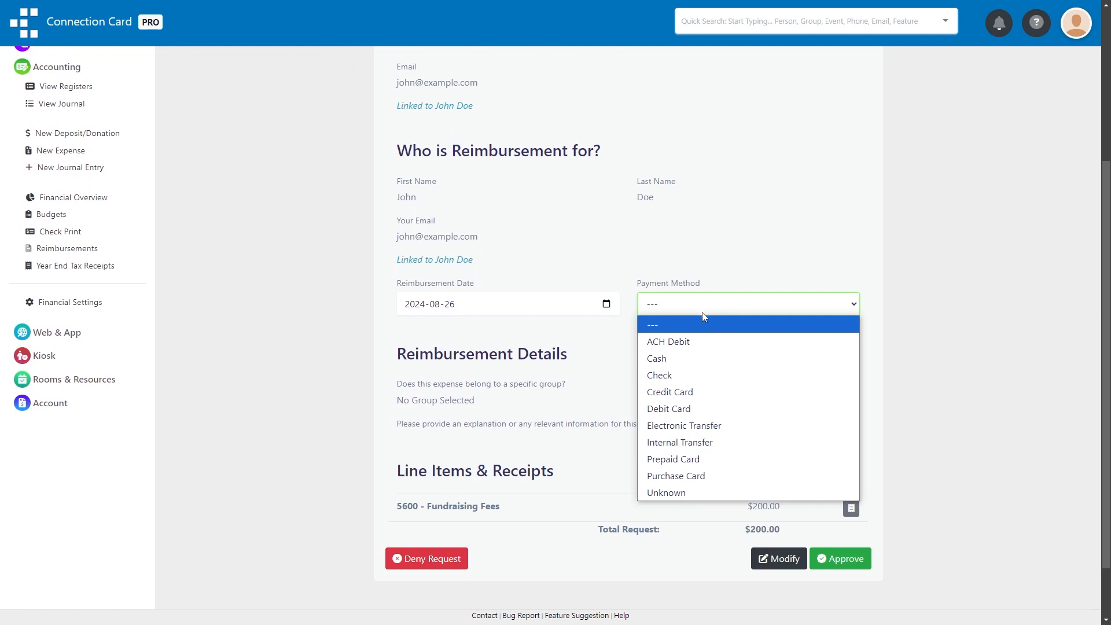
pyautogui.click(697, 359)
pyautogui.scroll(-2, 697, 362)
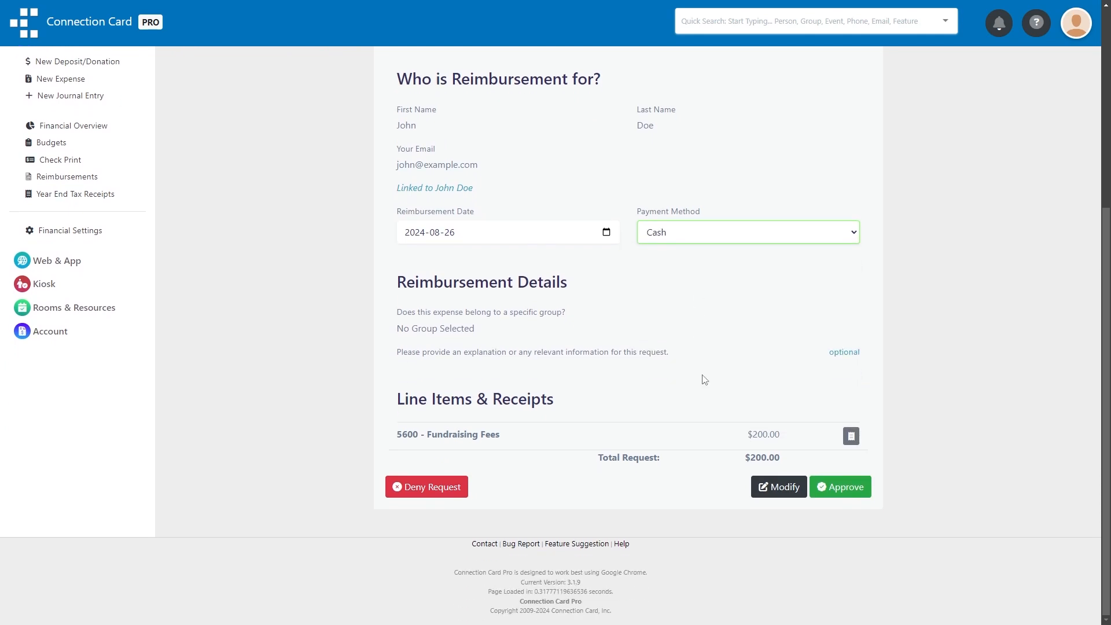
pyautogui.click(837, 487)
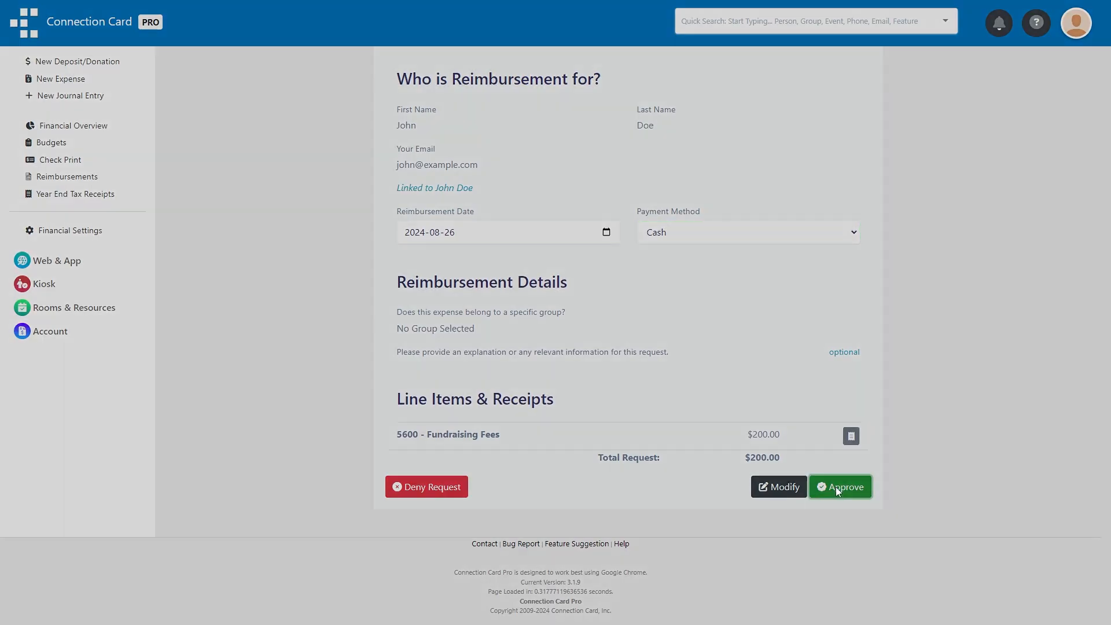
pyautogui.click(509, 324)
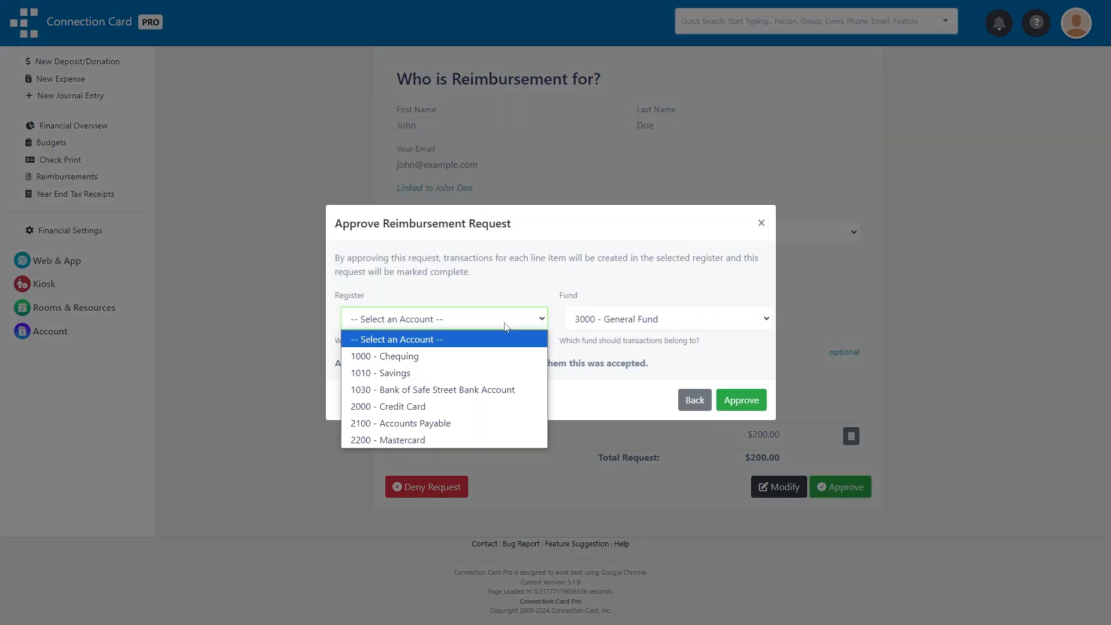
pyautogui.click(491, 351)
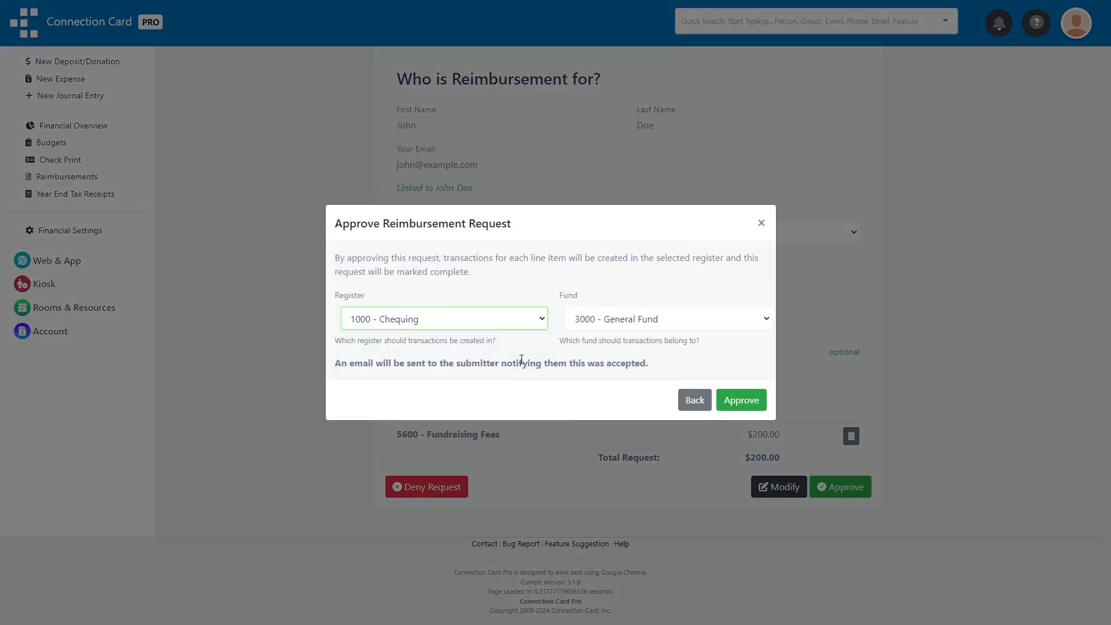
pyautogui.click(743, 399)
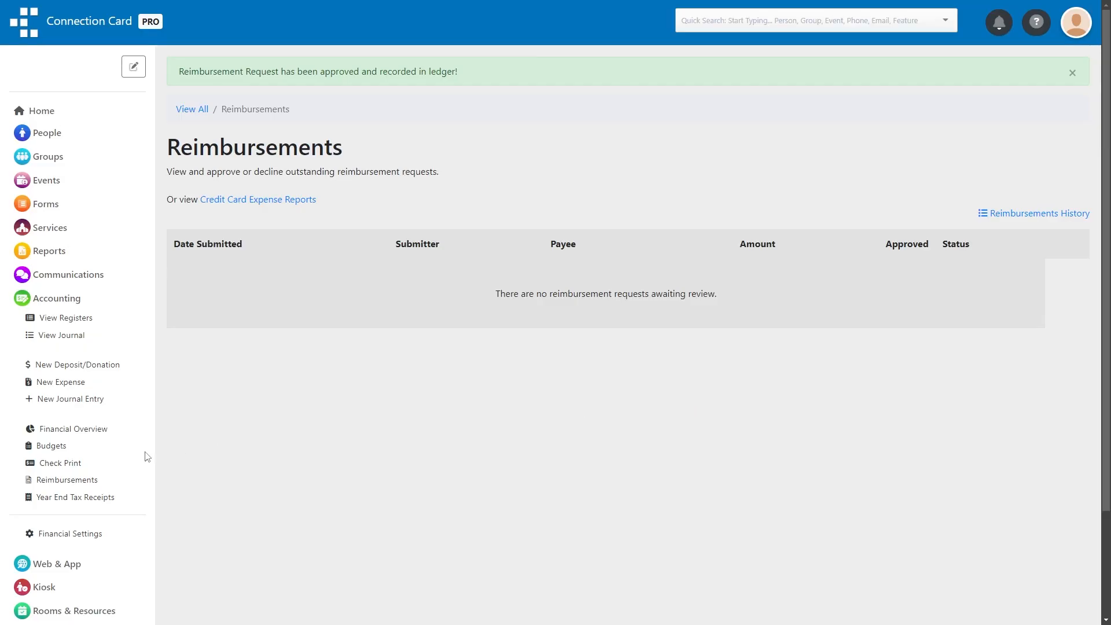
# Step: Go to the accounting check printing page and select the first three transactions of the 1000 - Chequing register
pyautogui.click(60, 466)
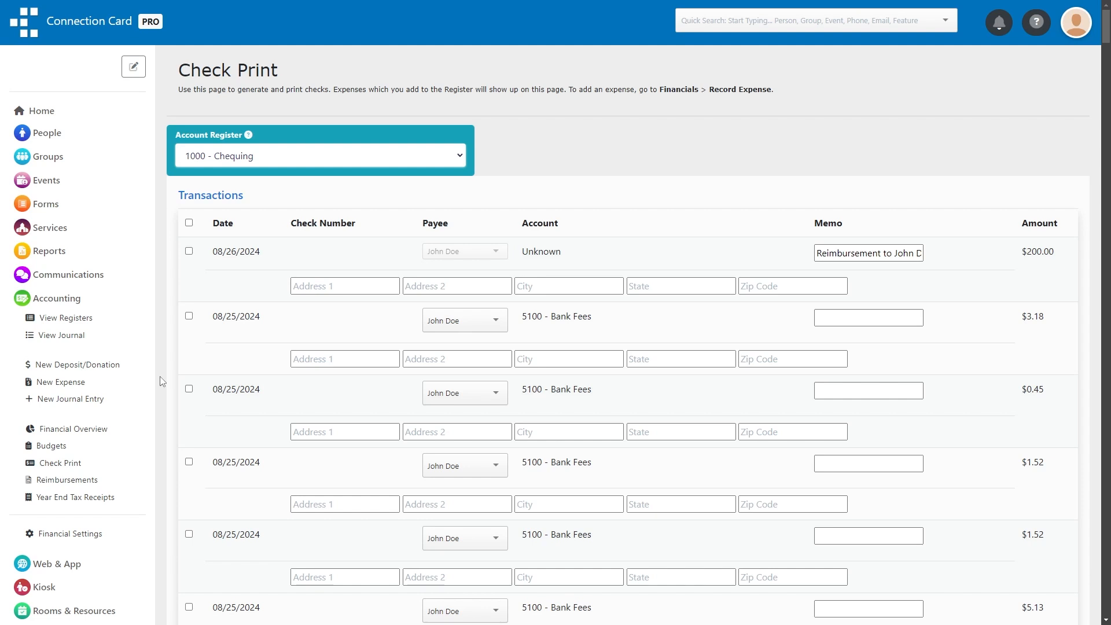
pyautogui.click(189, 251)
pyautogui.click(189, 316)
pyautogui.click(188, 389)
pyautogui.scroll(-20, 168, 394)
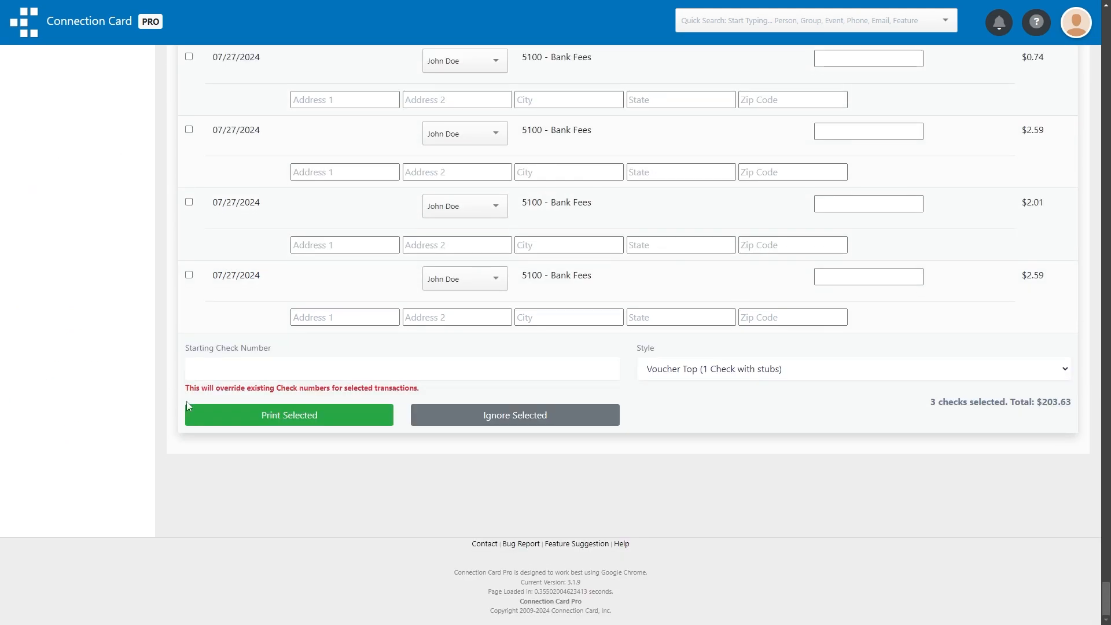
# Step: Set the starting check number to 100 and generate the print preview of the selected checks
pyautogui.click(231, 415)
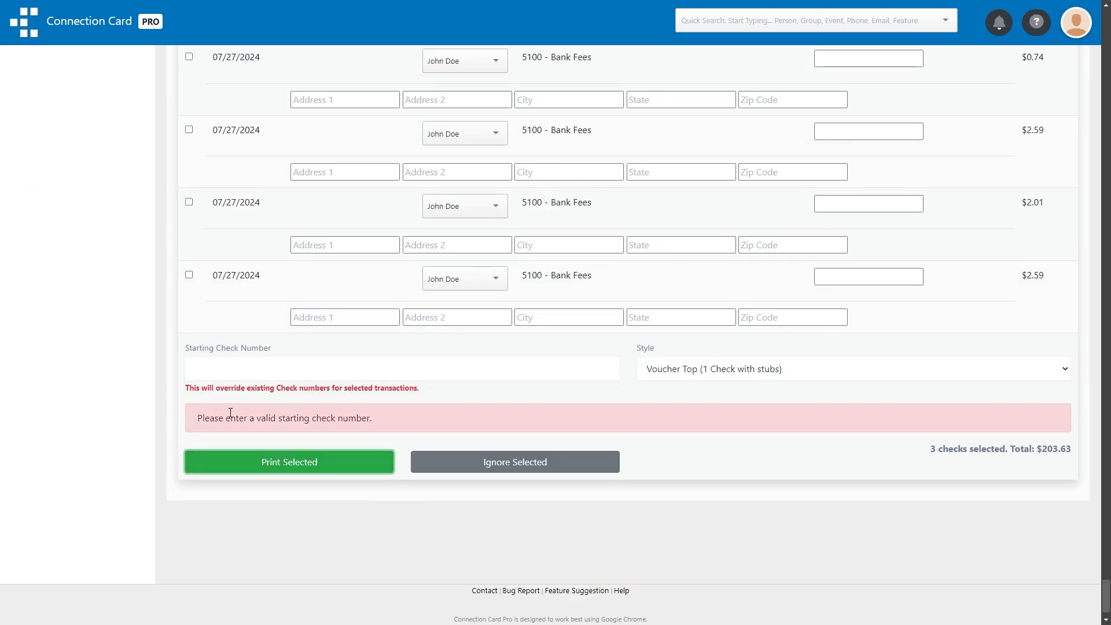
pyautogui.click(342, 364)
pyautogui.write('100')
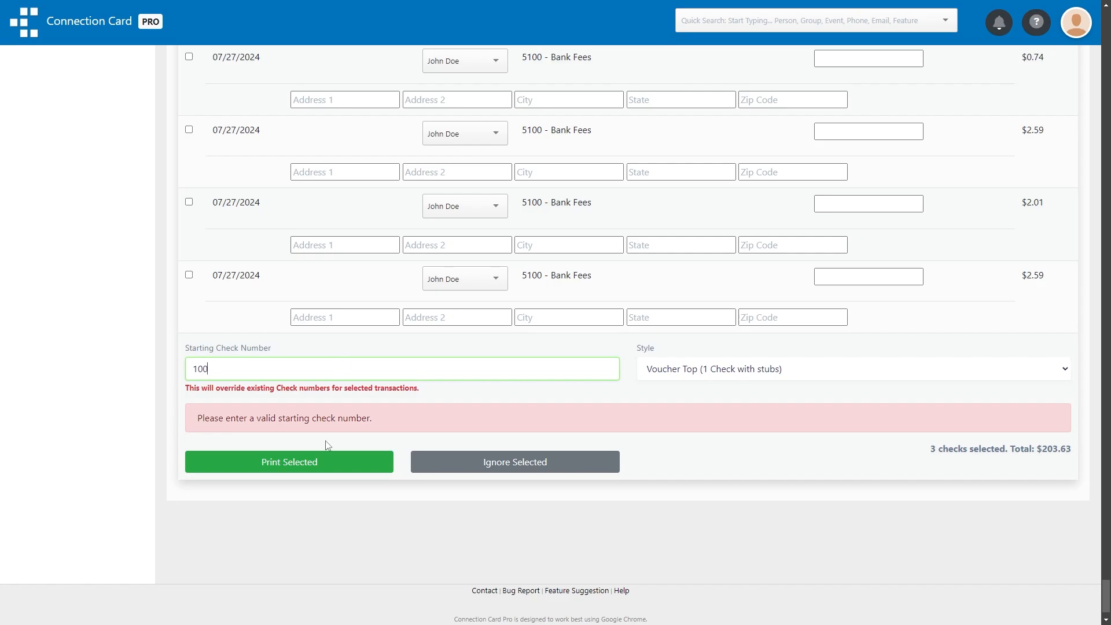
pyautogui.click(323, 454)
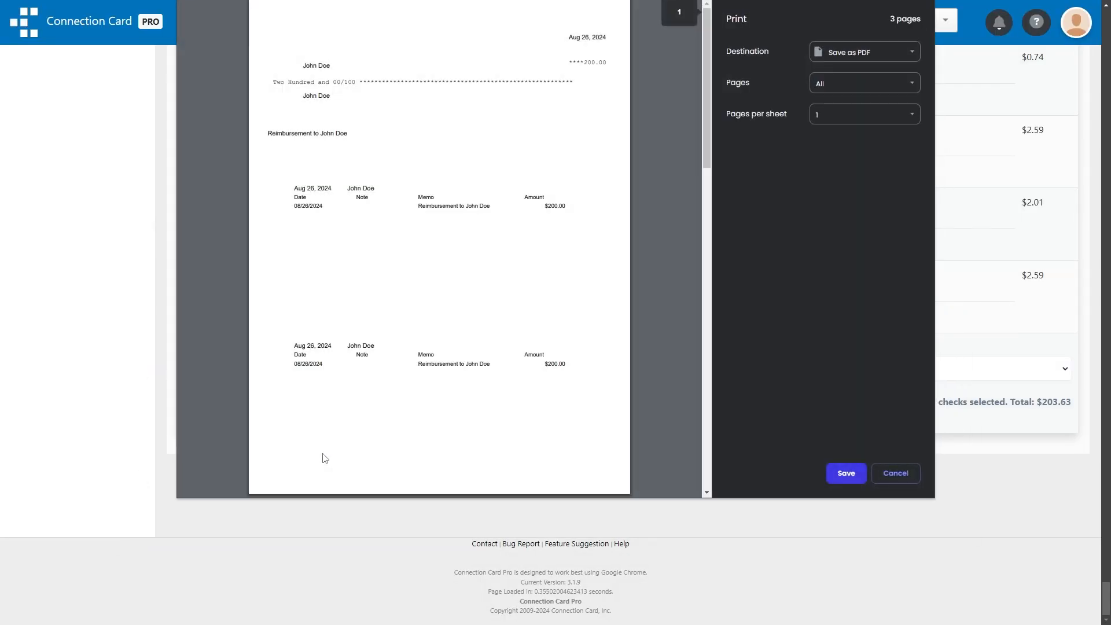